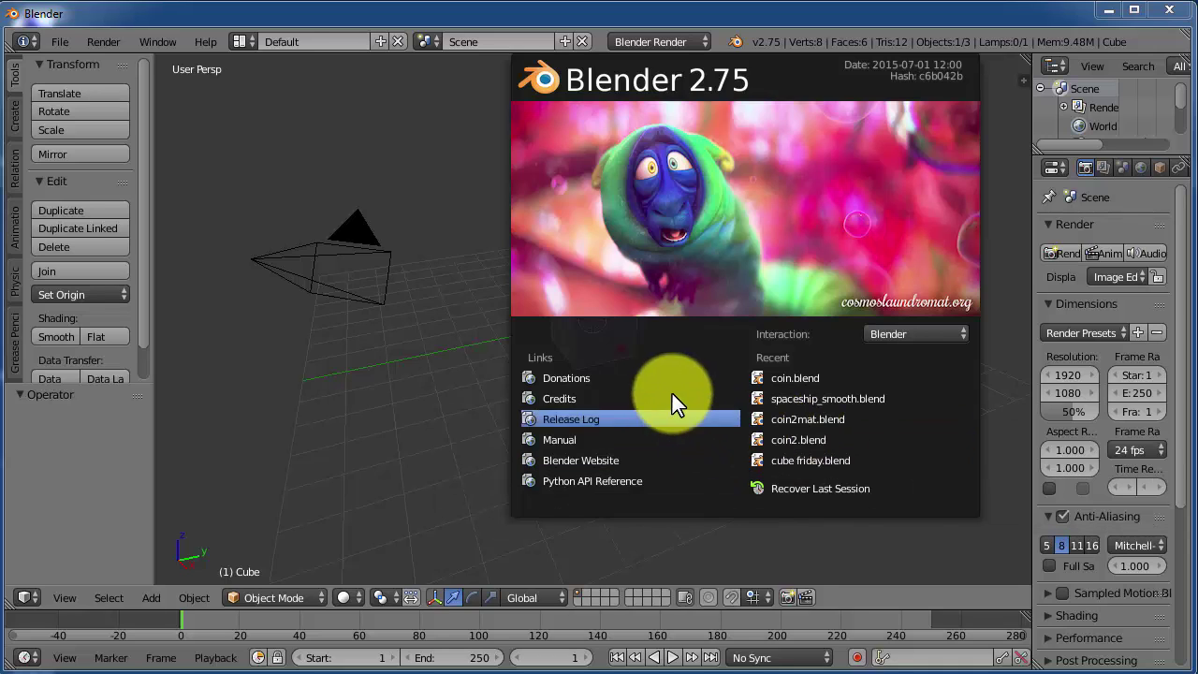
Dismiss the splash screen and raise the default cube along Z to about 1.5.
left_click(454, 328)
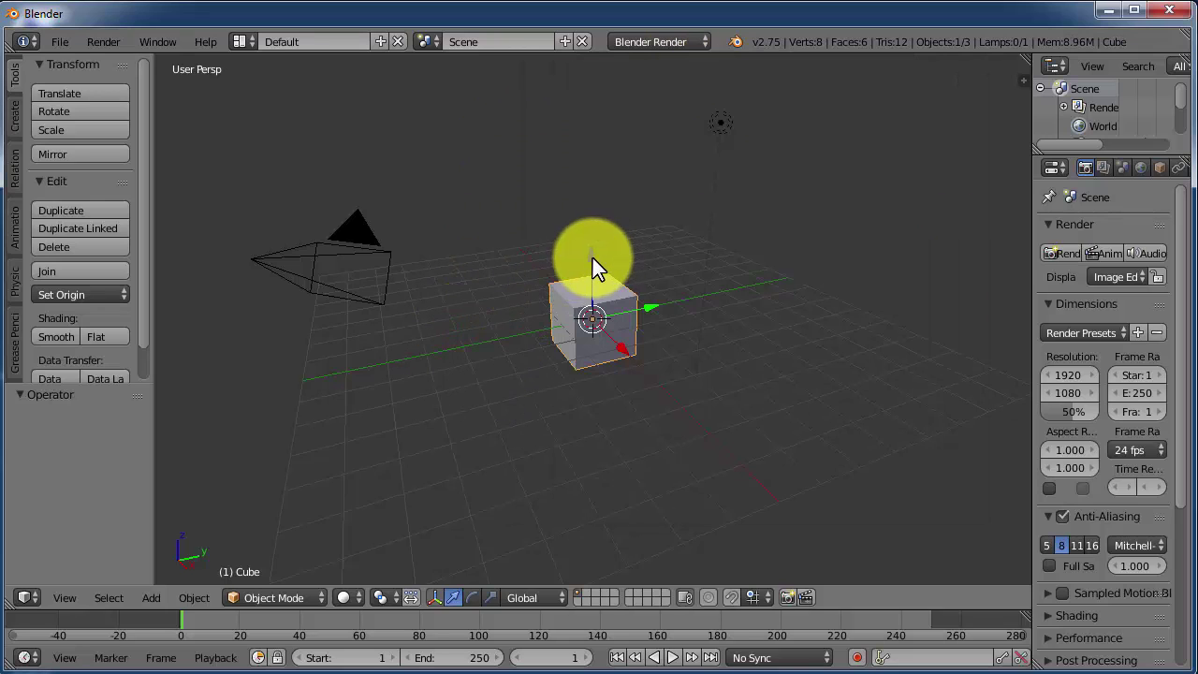
left_click_drag(593, 256, 587, 215)
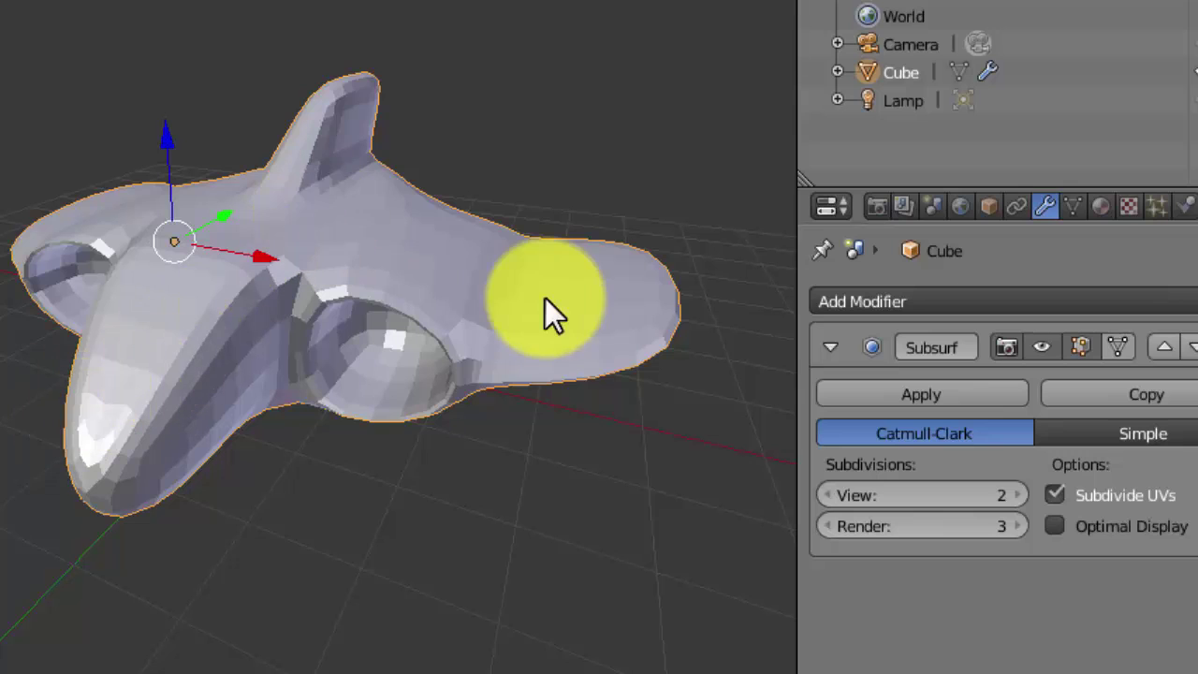
Hide the Subsurf modifier in the viewport and orbit around the flat-shaded spaceship mesh.
left_click(1036, 213)
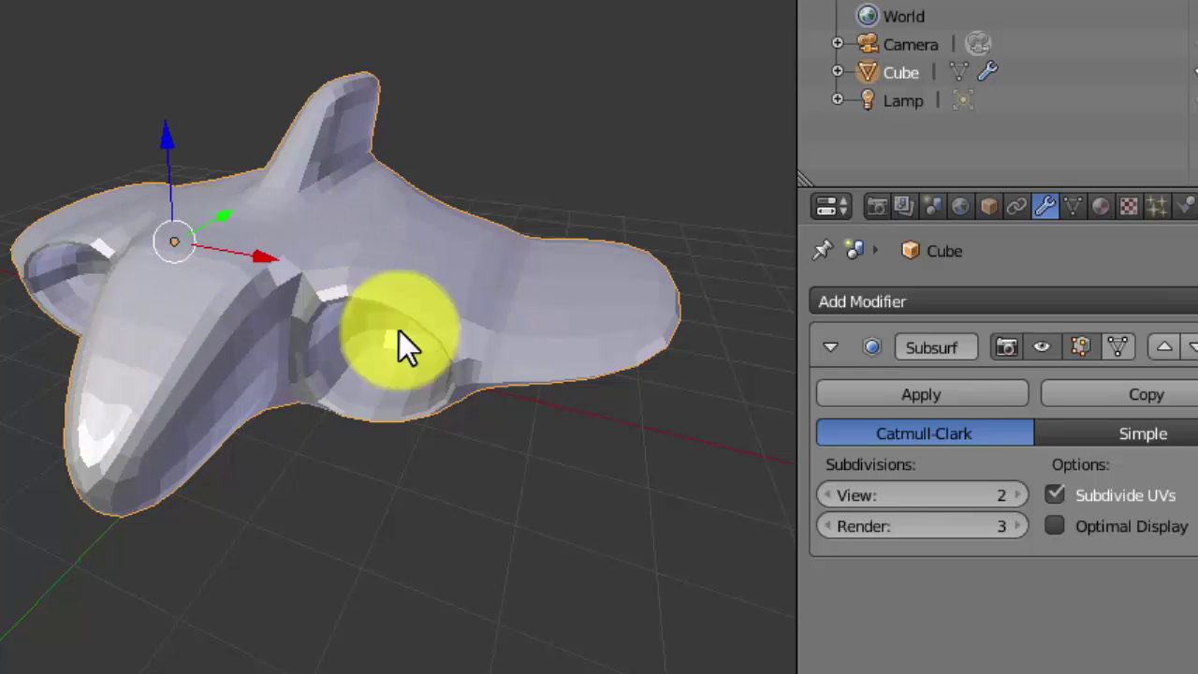
left_click(1020, 206)
left_click(1046, 204)
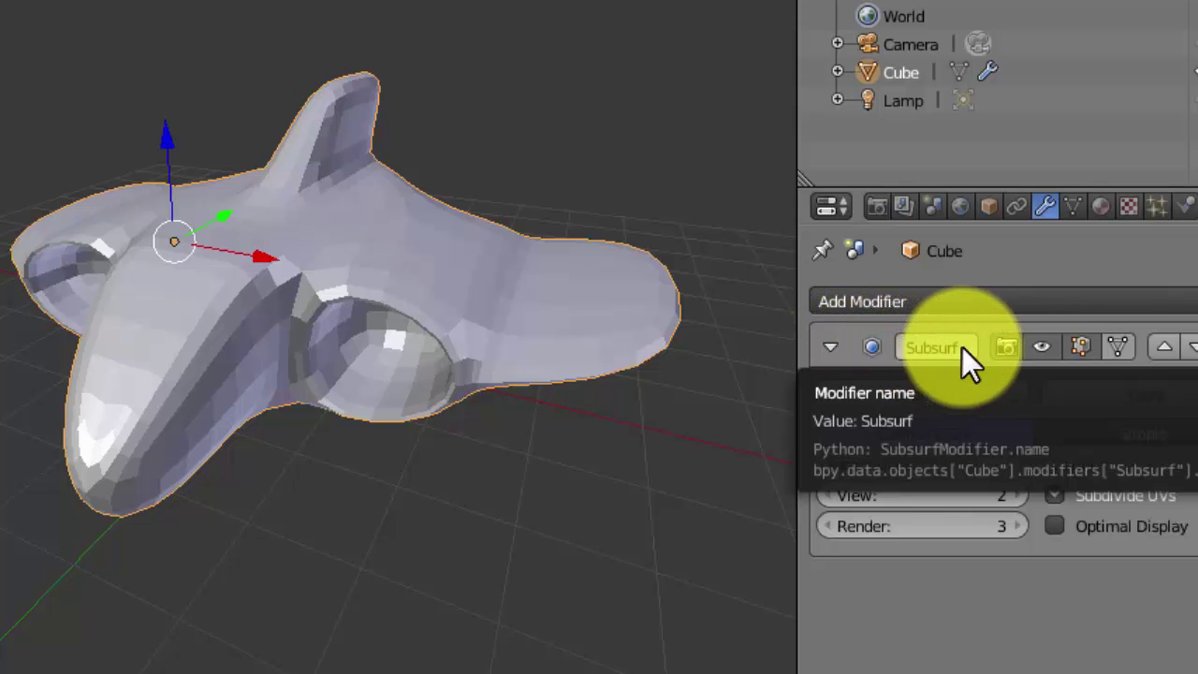
left_click(1044, 344)
middle_click_drag(710, 401, 121, 244)
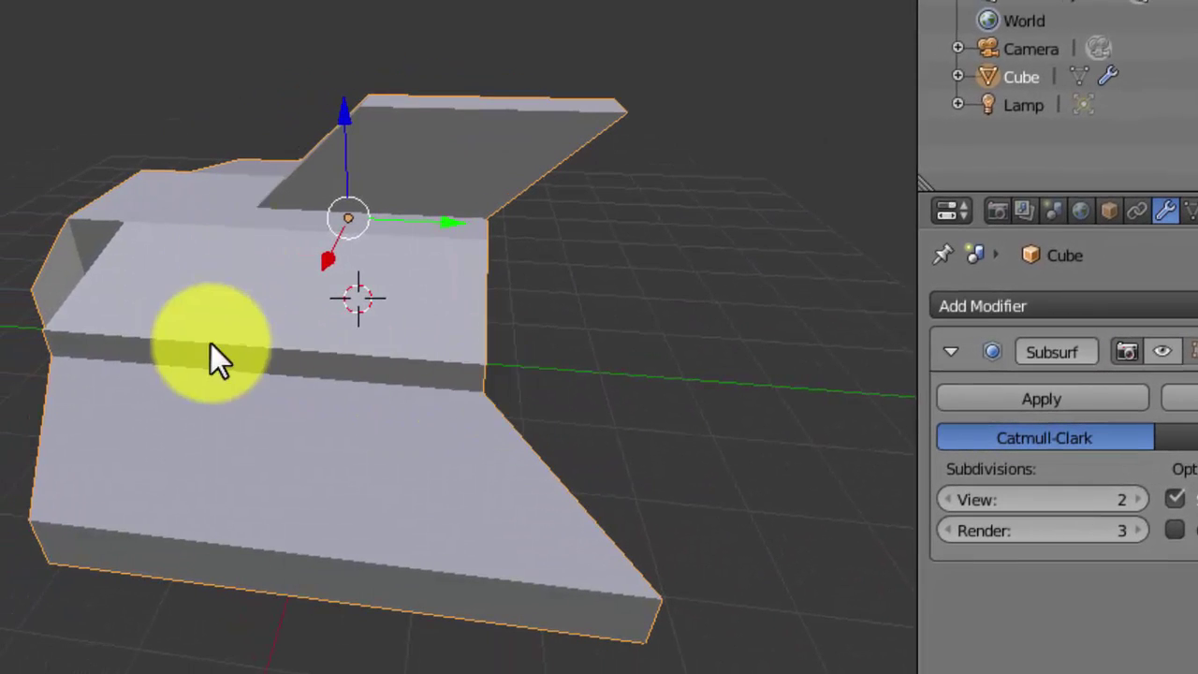
middle_click_drag(335, 402, 493, 465)
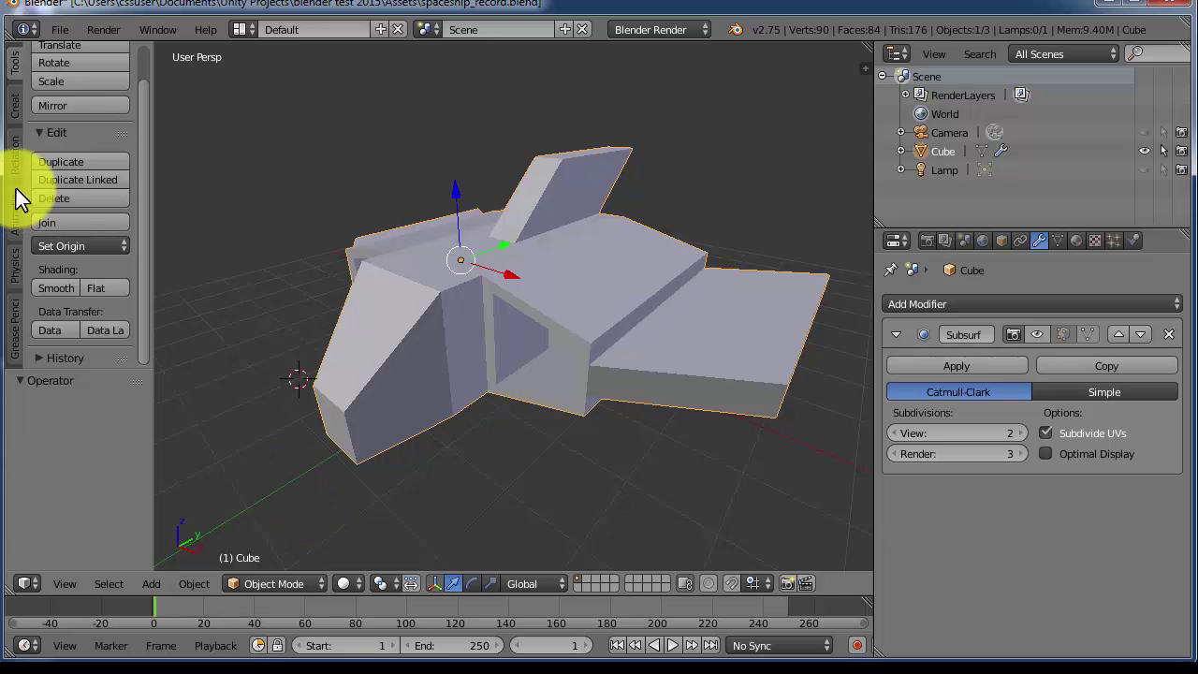
Switch the spaceship into Edit Mode using face select mode.
left_click(275, 583)
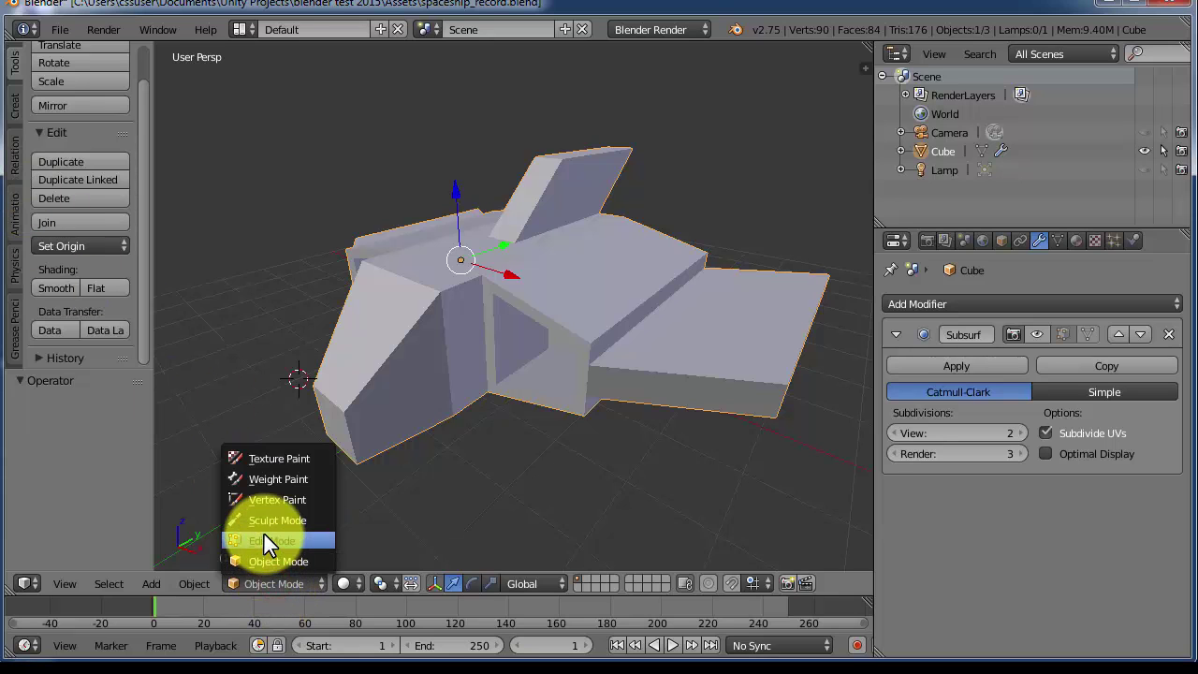
left_click(264, 540)
right_click(431, 384)
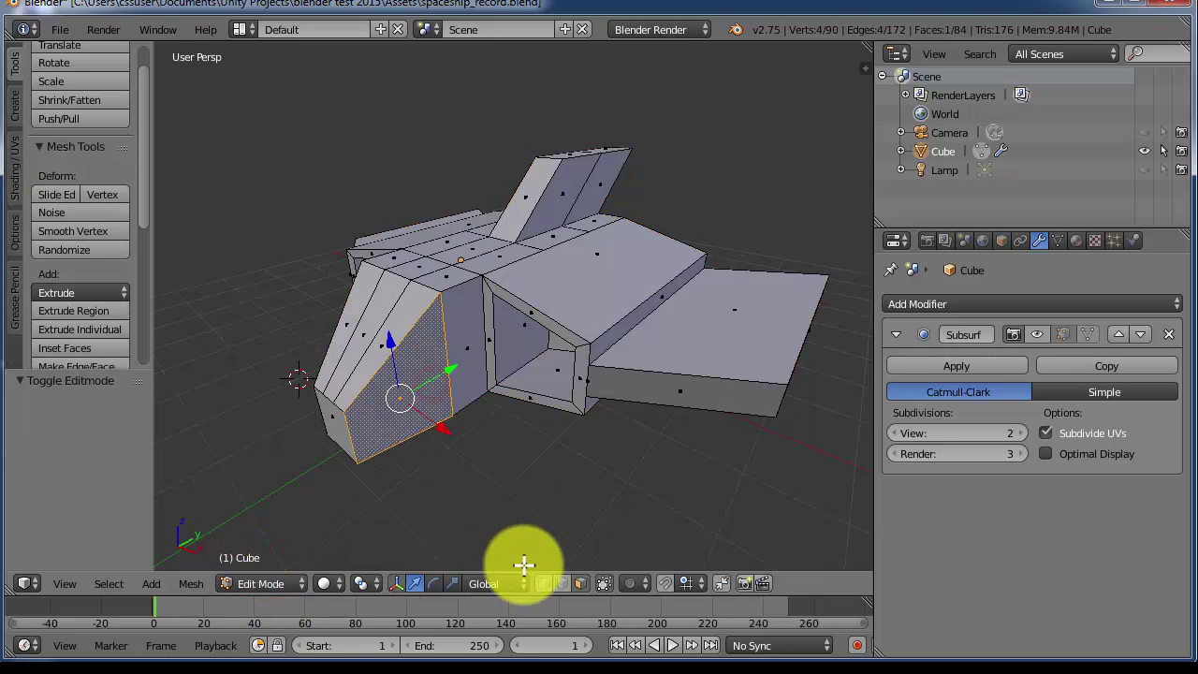
left_click(579, 583)
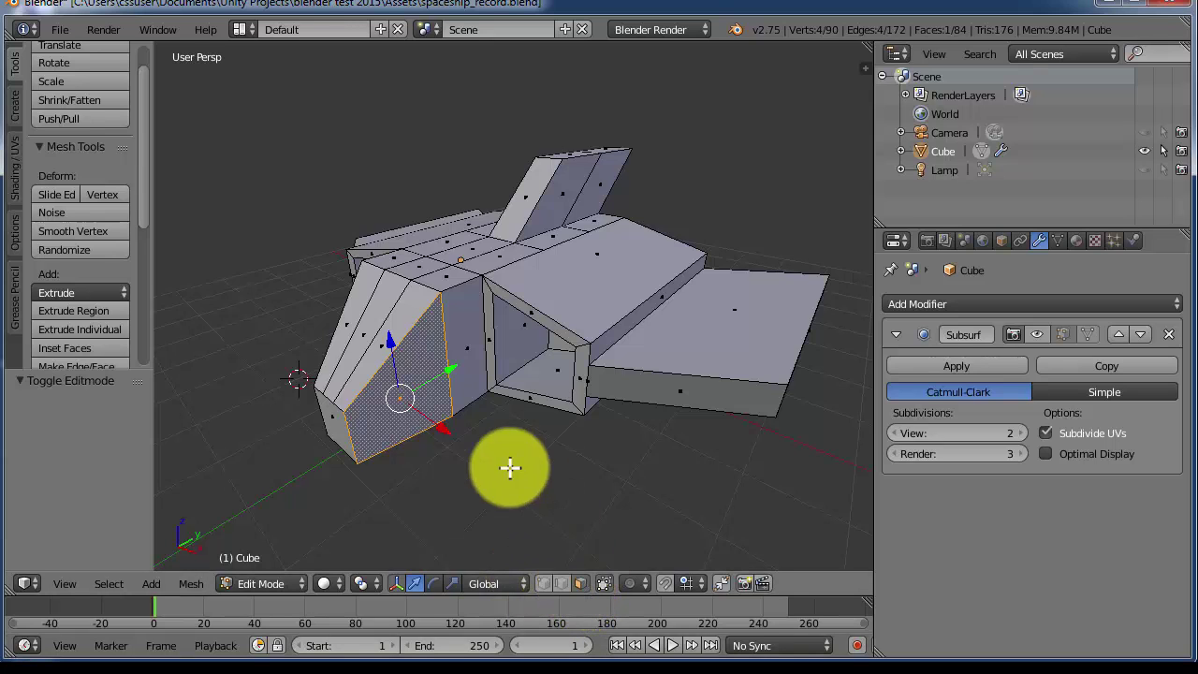
right_click(462, 377)
Select all faces and show the Shading/UVs tools with a wider 3D view.
key("a")
key("a")
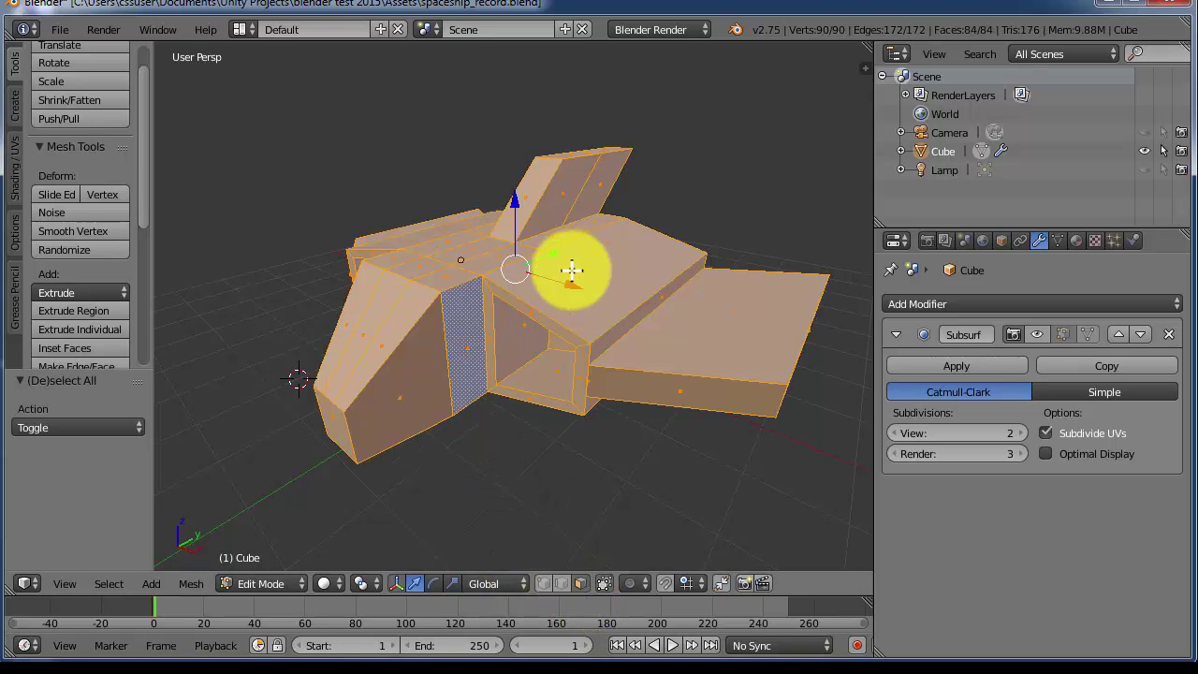
left_click(15, 173)
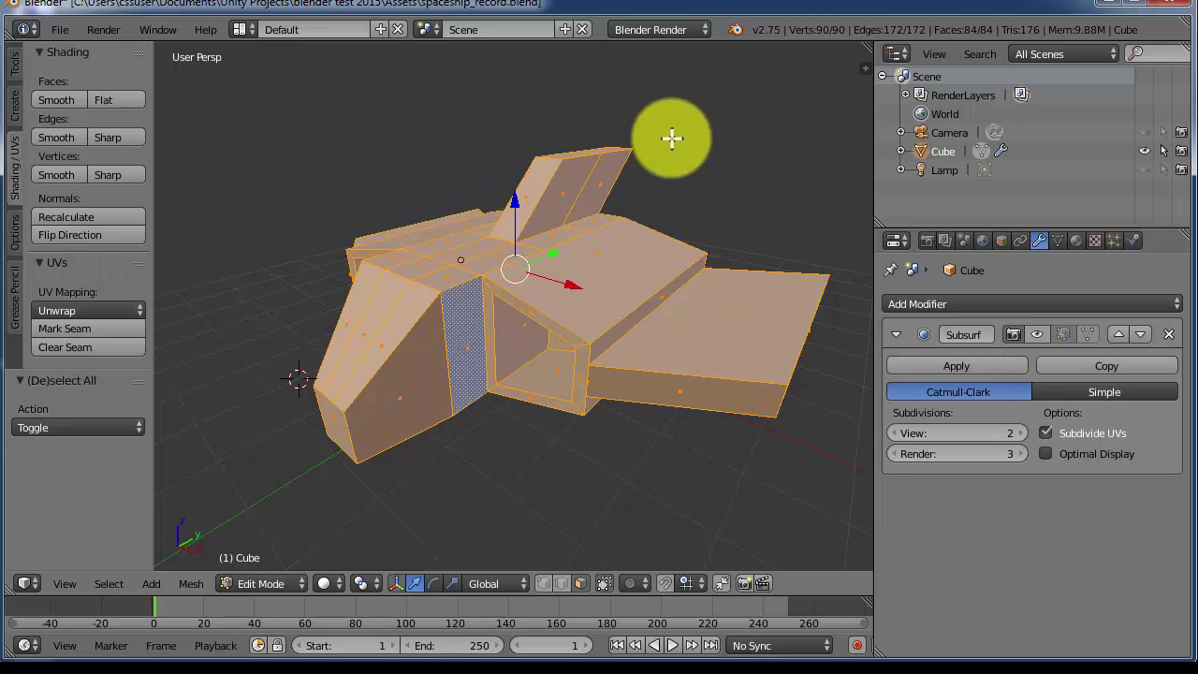
left_click_drag(875, 202, 1018, 211)
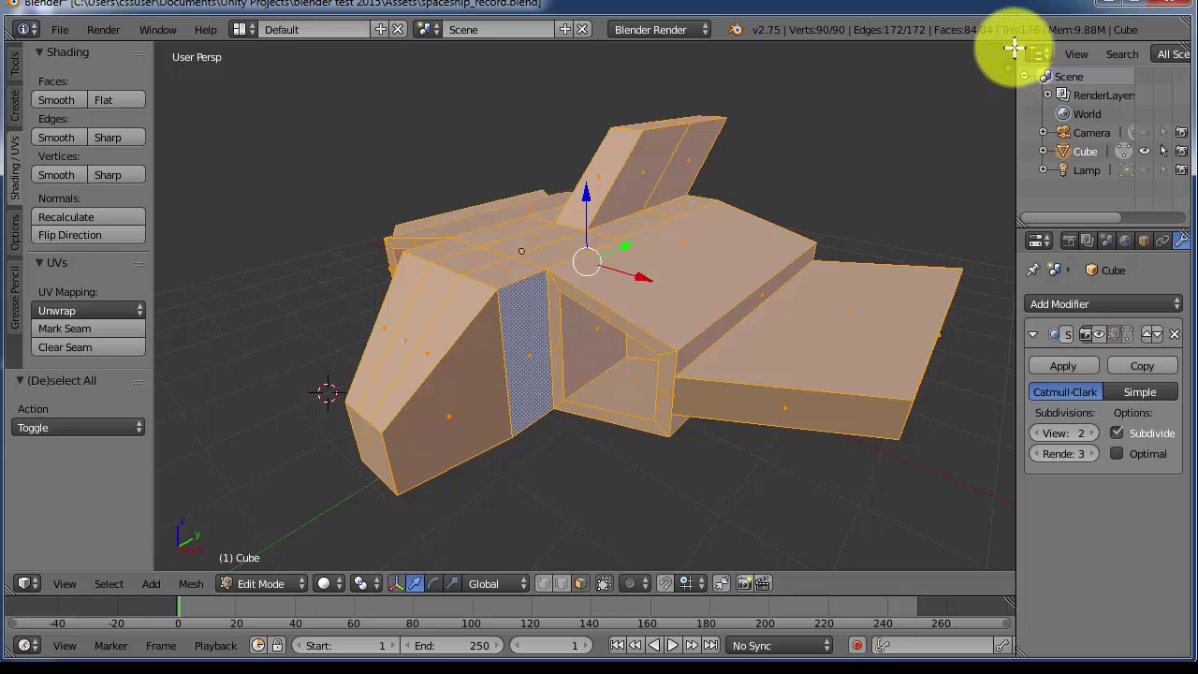
Split the 3D view and set the right-hand area to the UV/Image Editor.
left_click_drag(1015, 47, 504, 152)
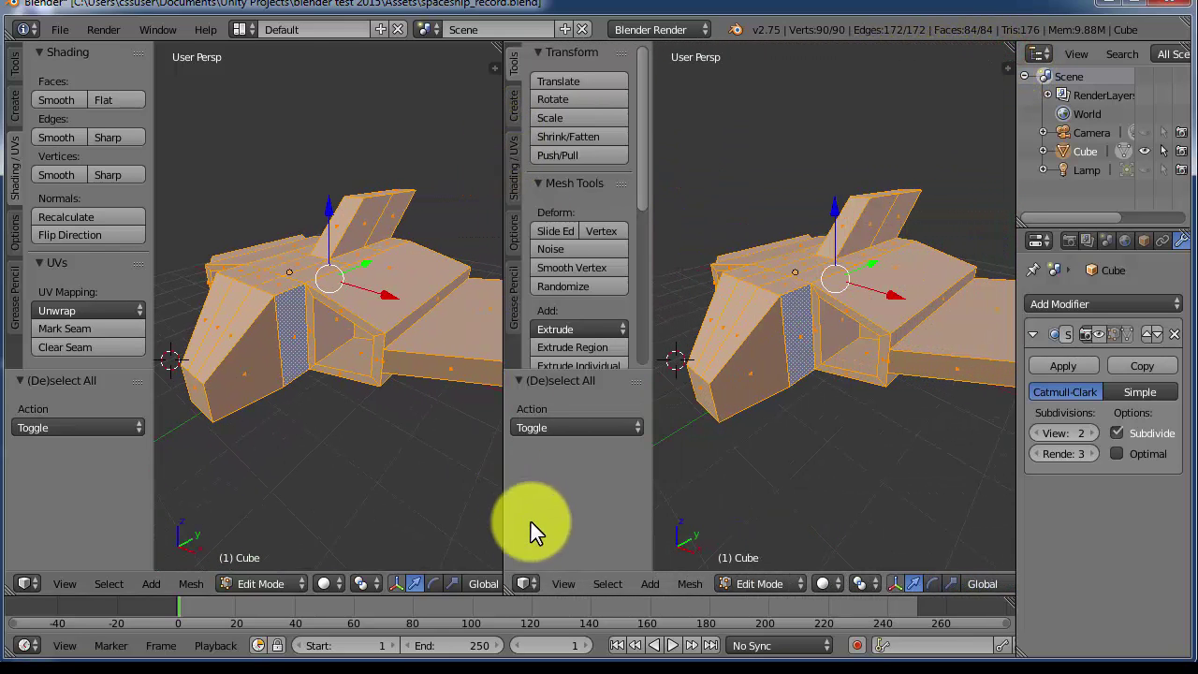
left_click(527, 583)
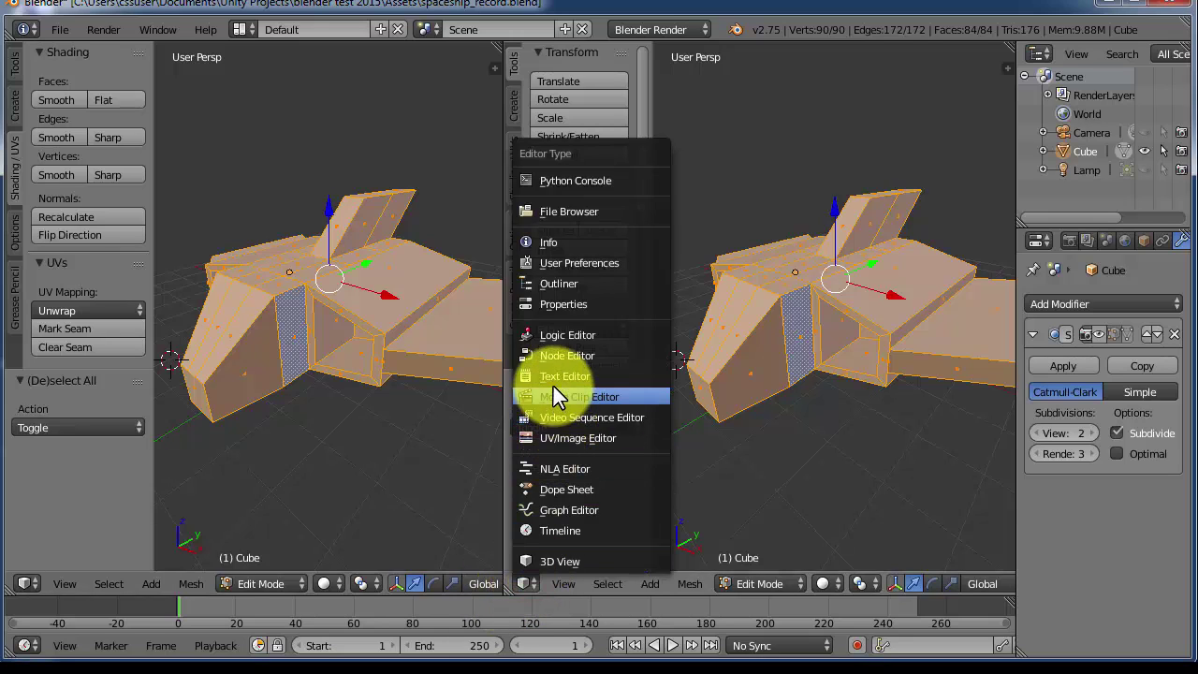
left_click(548, 434)
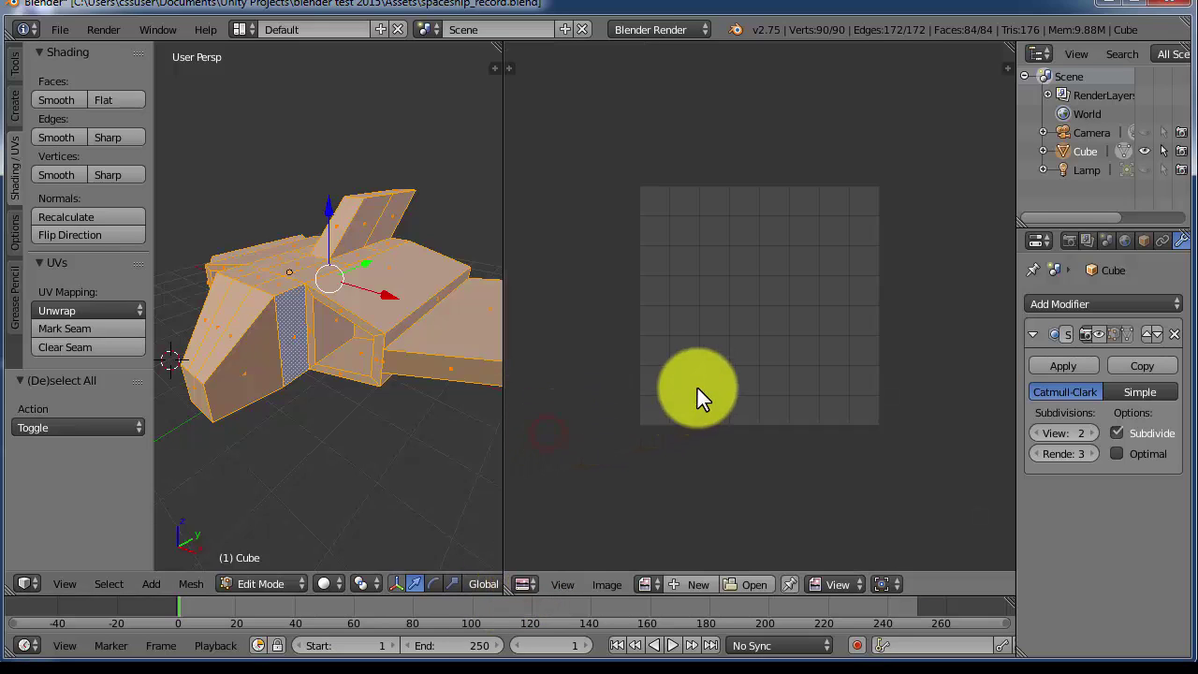
scroll(715, 354, "up", 3)
scroll(715, 354, "down", 1)
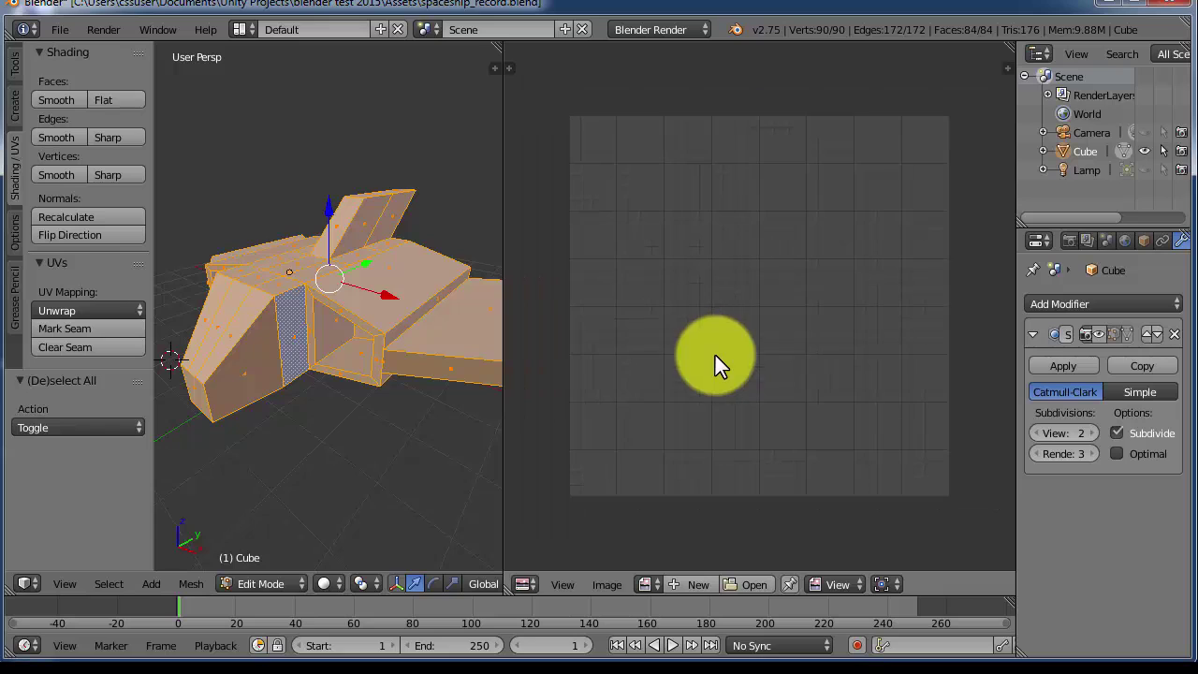
Apply Cube, then Cylinder, then Sphere Projection to the spaceship's UVs.
left_click(75, 310)
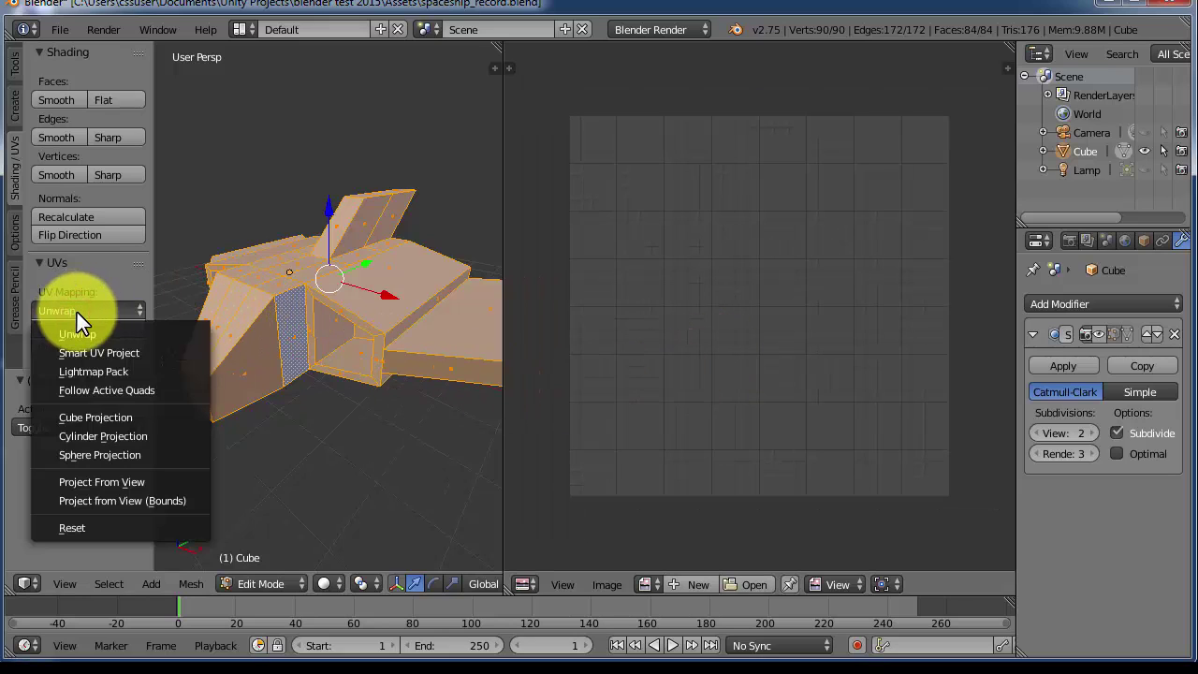
left_click(77, 418)
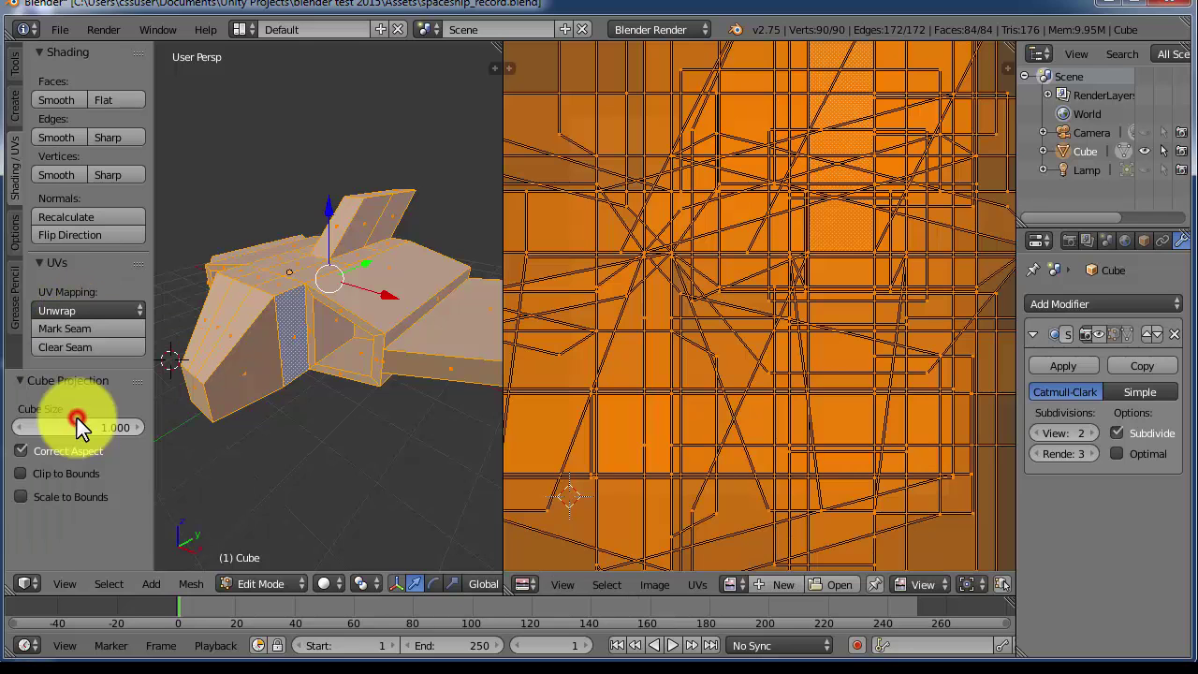
scroll(824, 390, "down", 3)
scroll(816, 391, "down", 2)
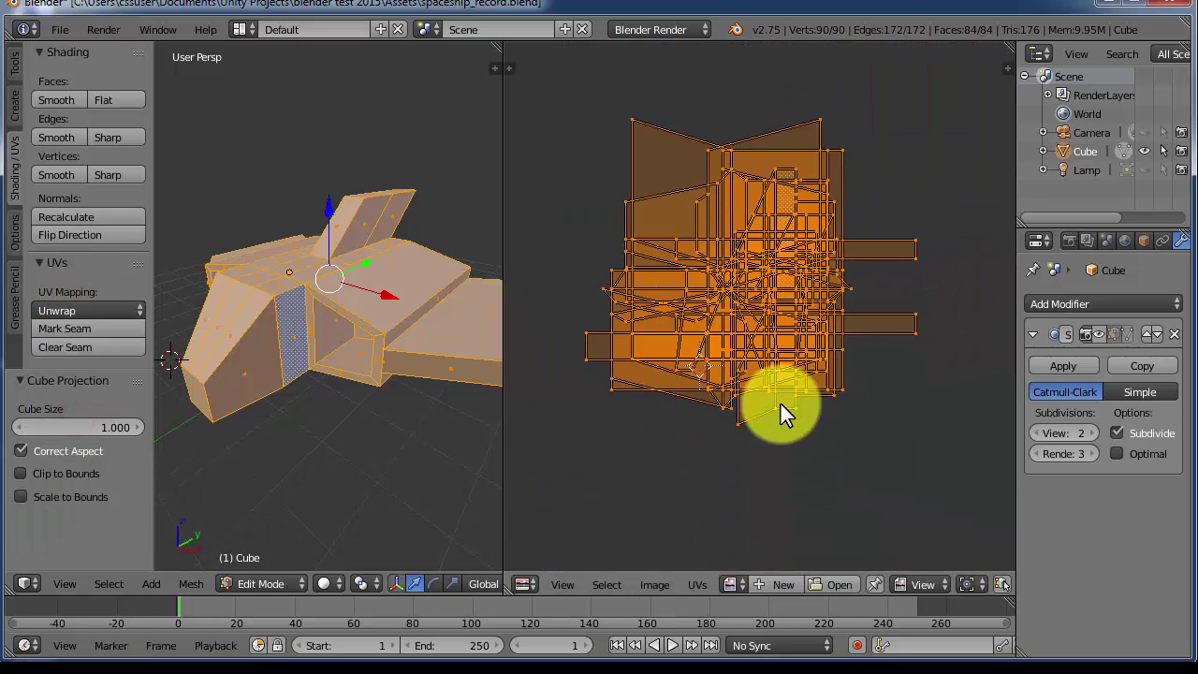
left_click(101, 311)
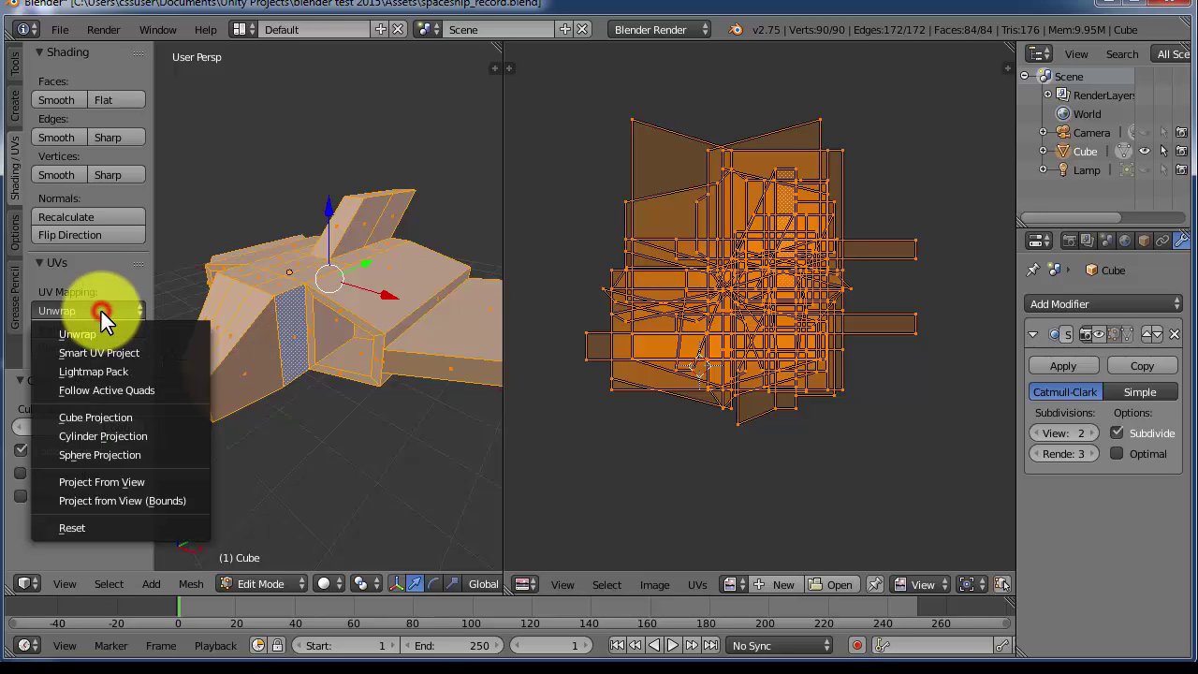
left_click(84, 440)
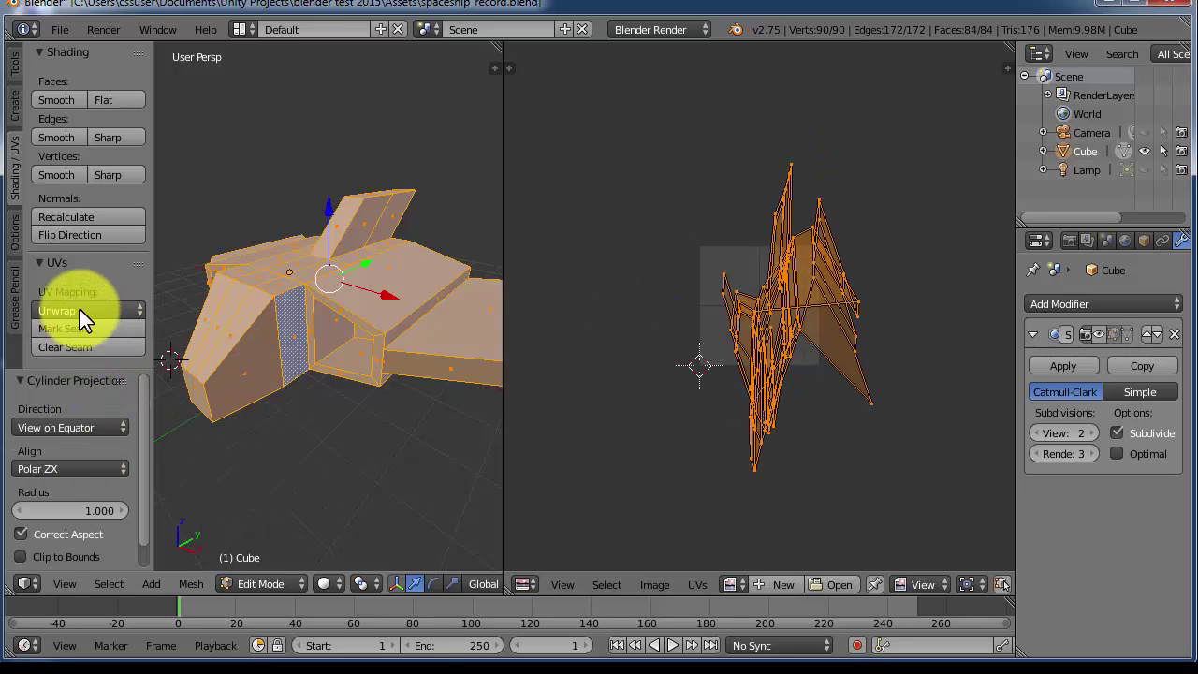
left_click(80, 309)
left_click(78, 454)
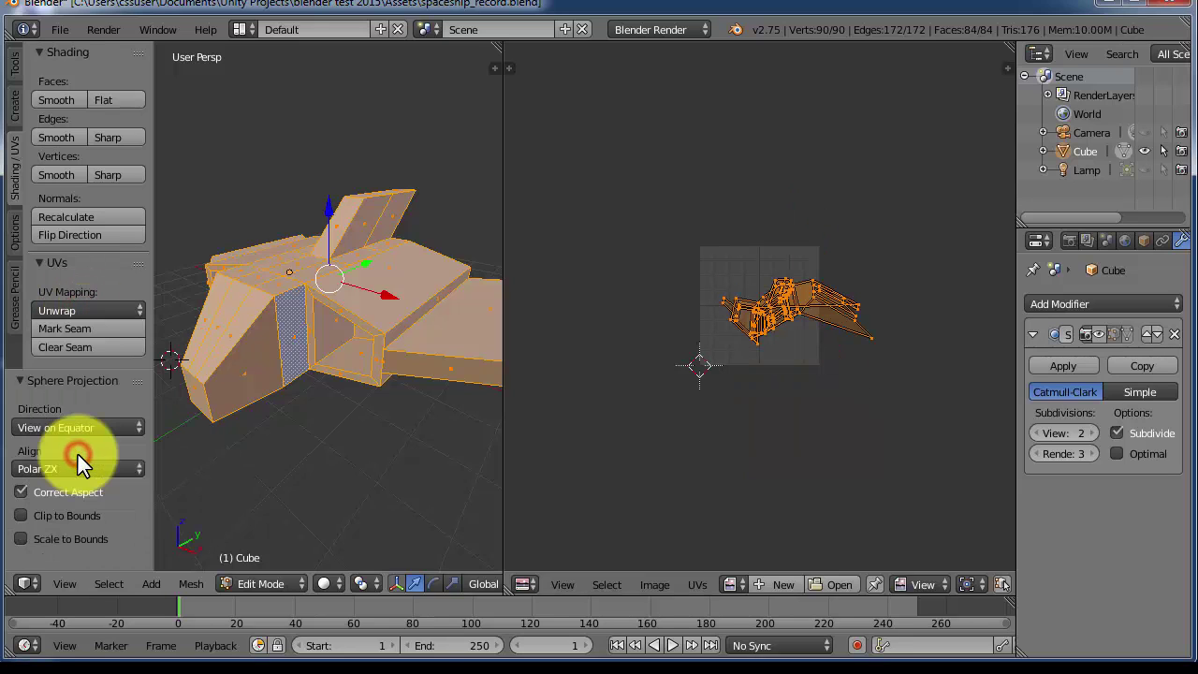
left_click(99, 310)
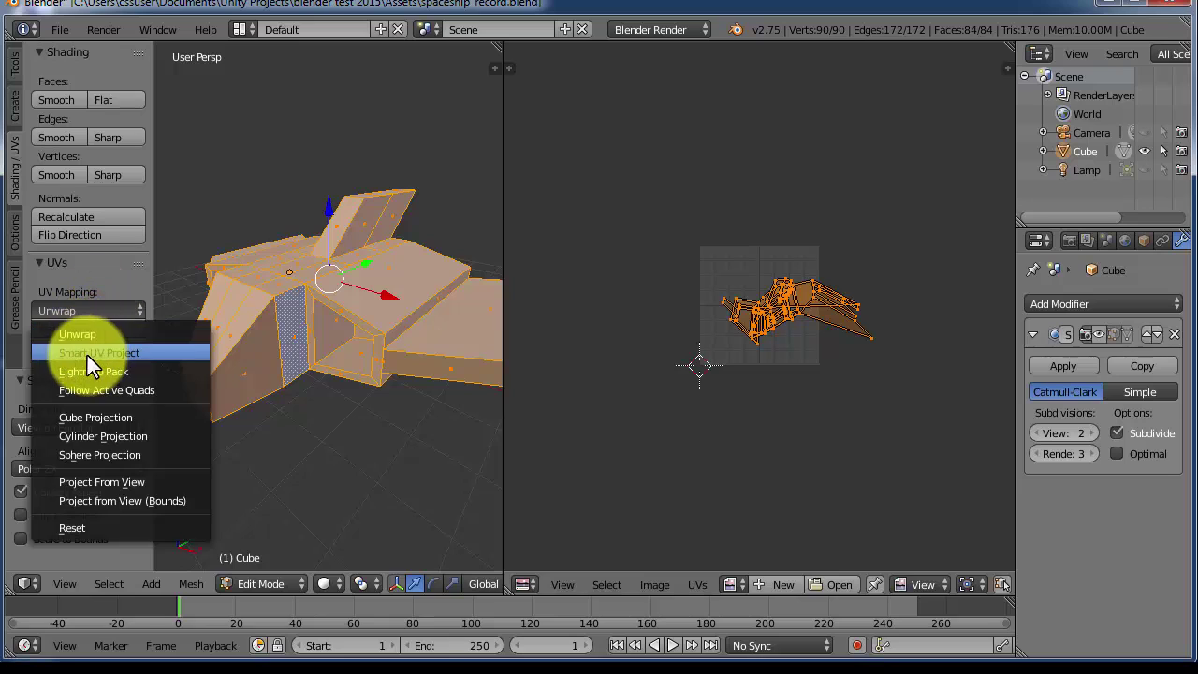
Unwrap, then Smart UV Project at Angle Limit 66, fit the layout, and mark seams.
left_click(83, 333)
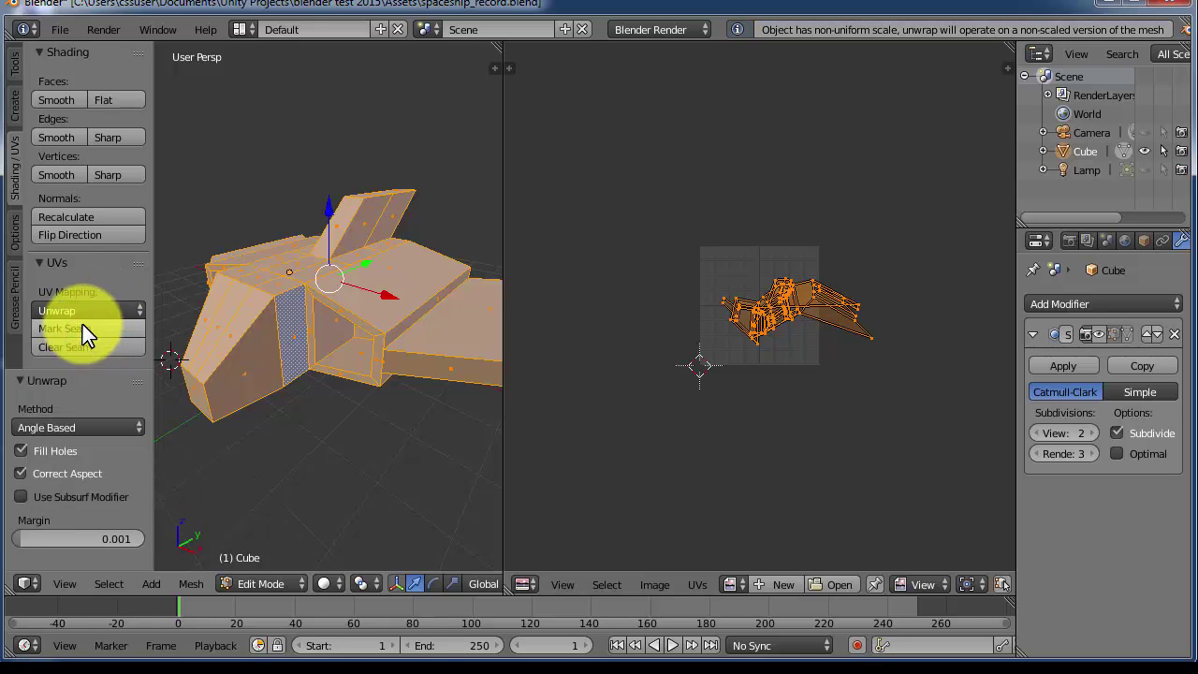
left_click(81, 314)
left_click(70, 348)
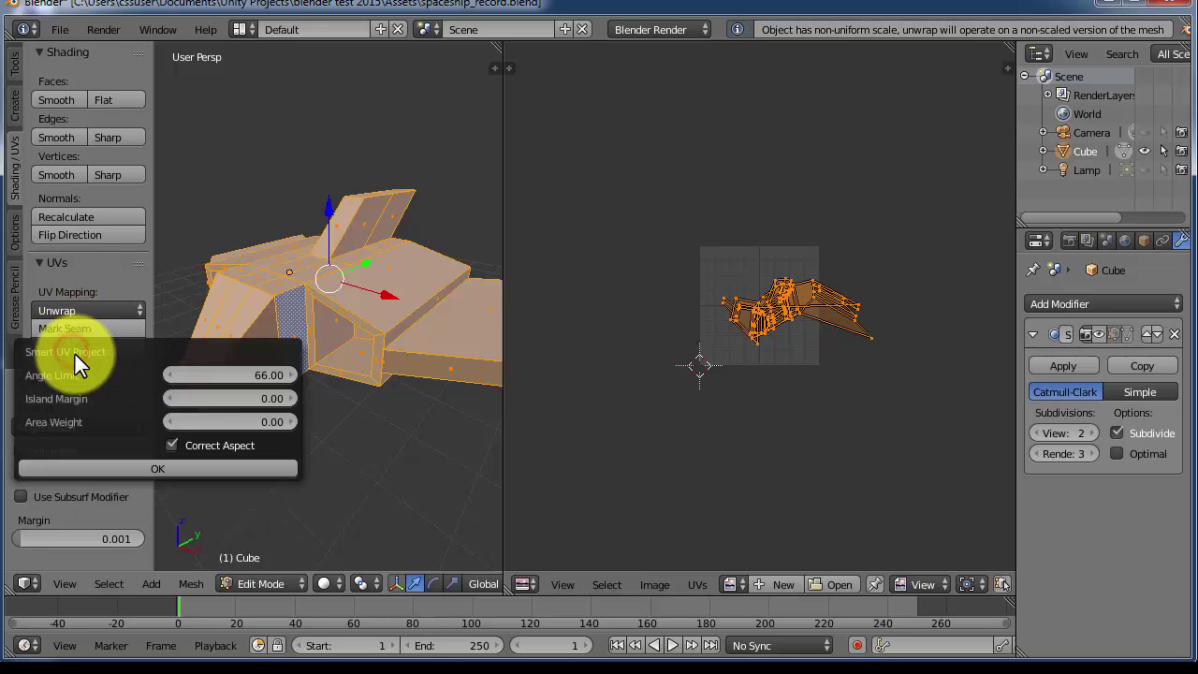
left_click(155, 468)
key("Home")
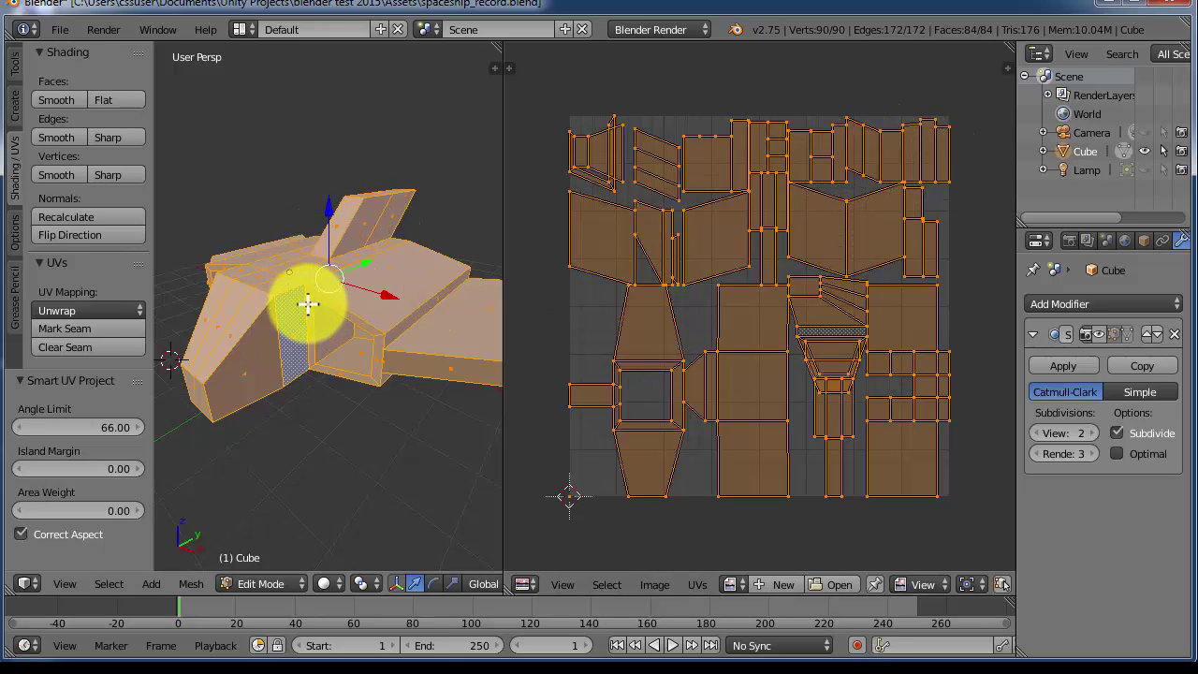
scroll(307, 309, "up", 2)
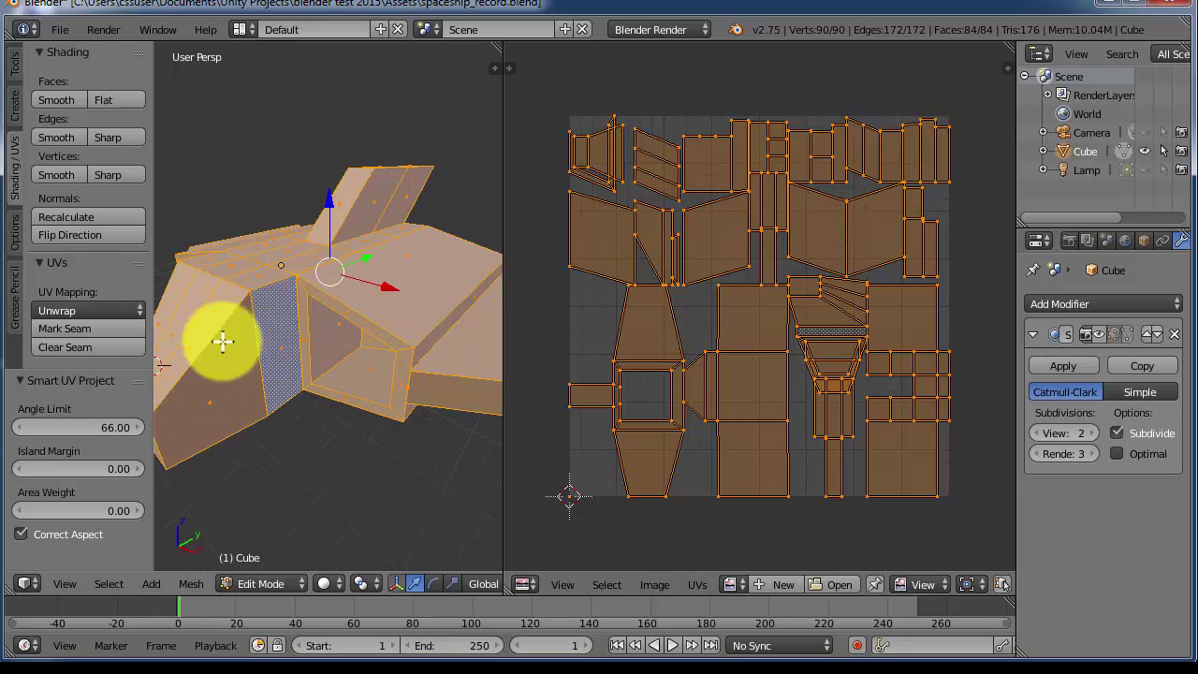
left_click(69, 330)
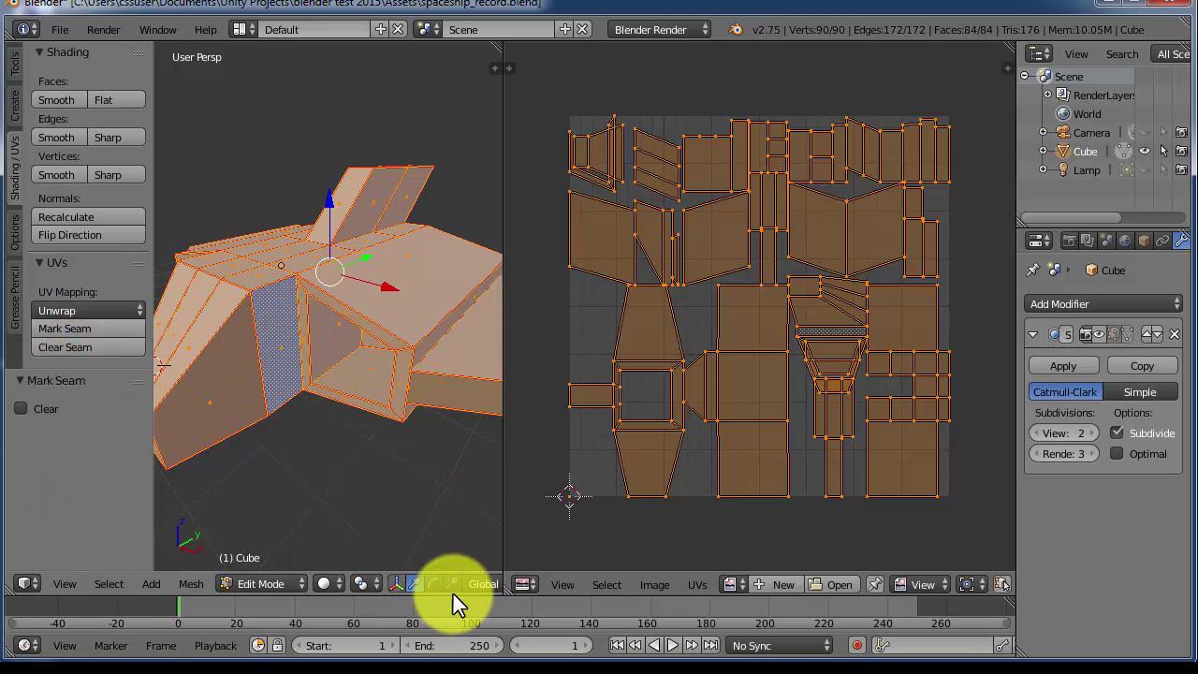
Select the six inner recess edges and mark them as seams.
left_click_drag(502, 522, 669, 525)
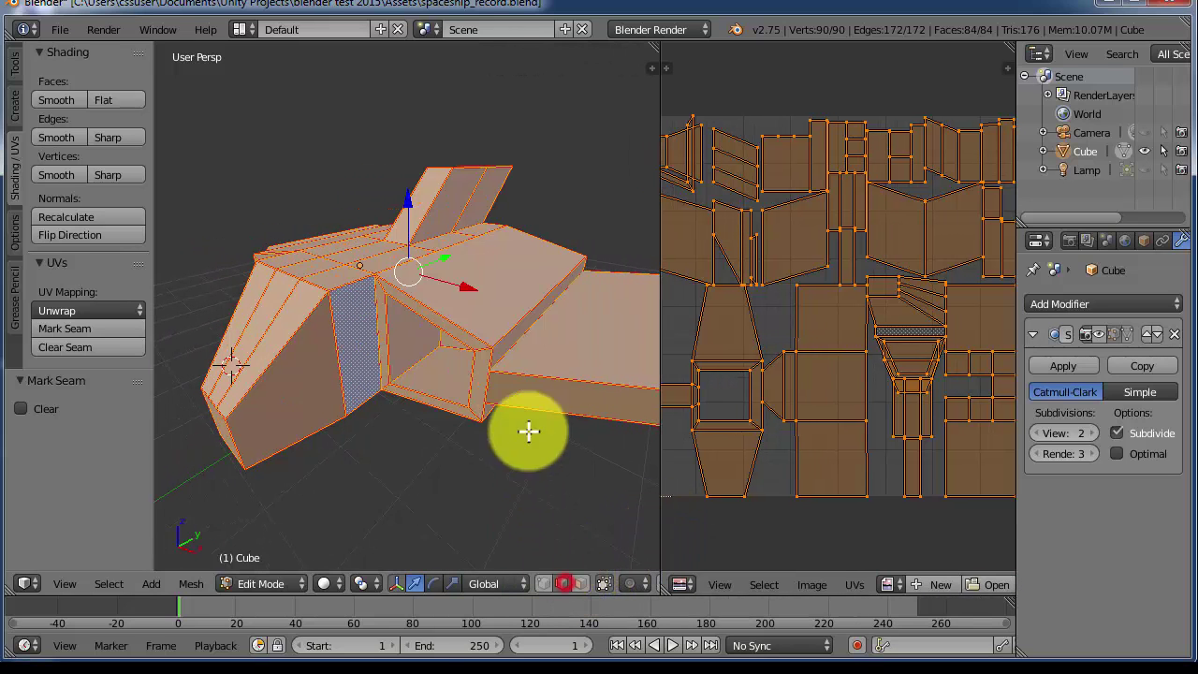
right_click(434, 311)
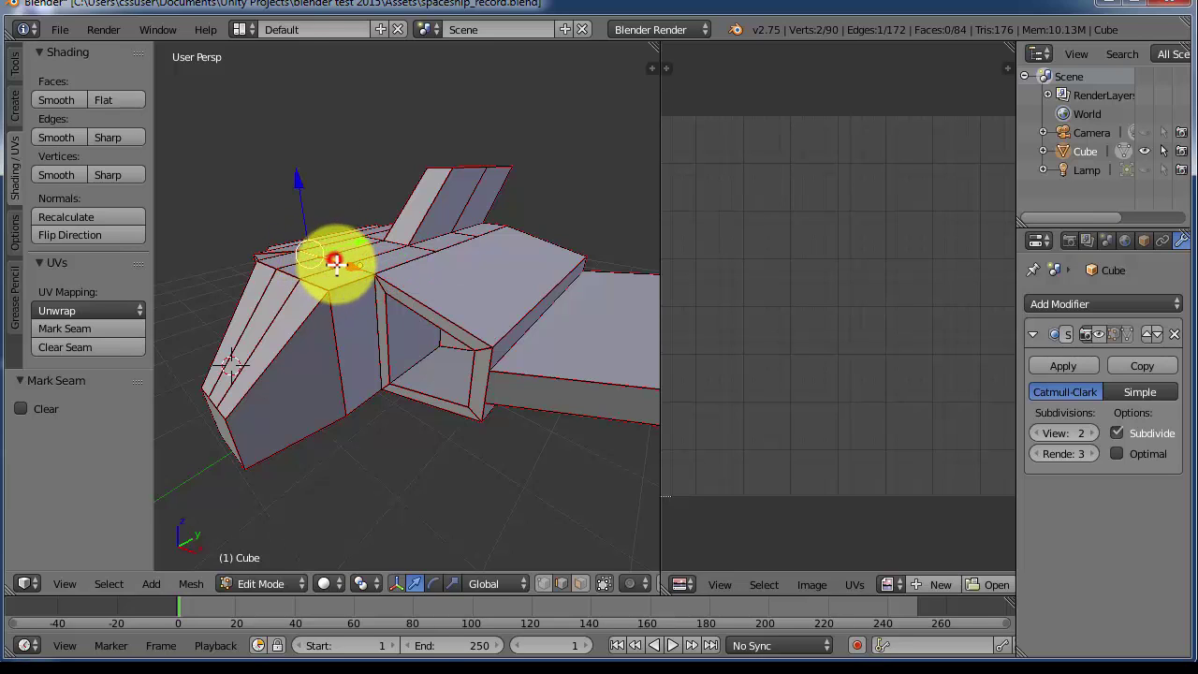
left_click(340, 261, "shift")
left_click(391, 285, "shift")
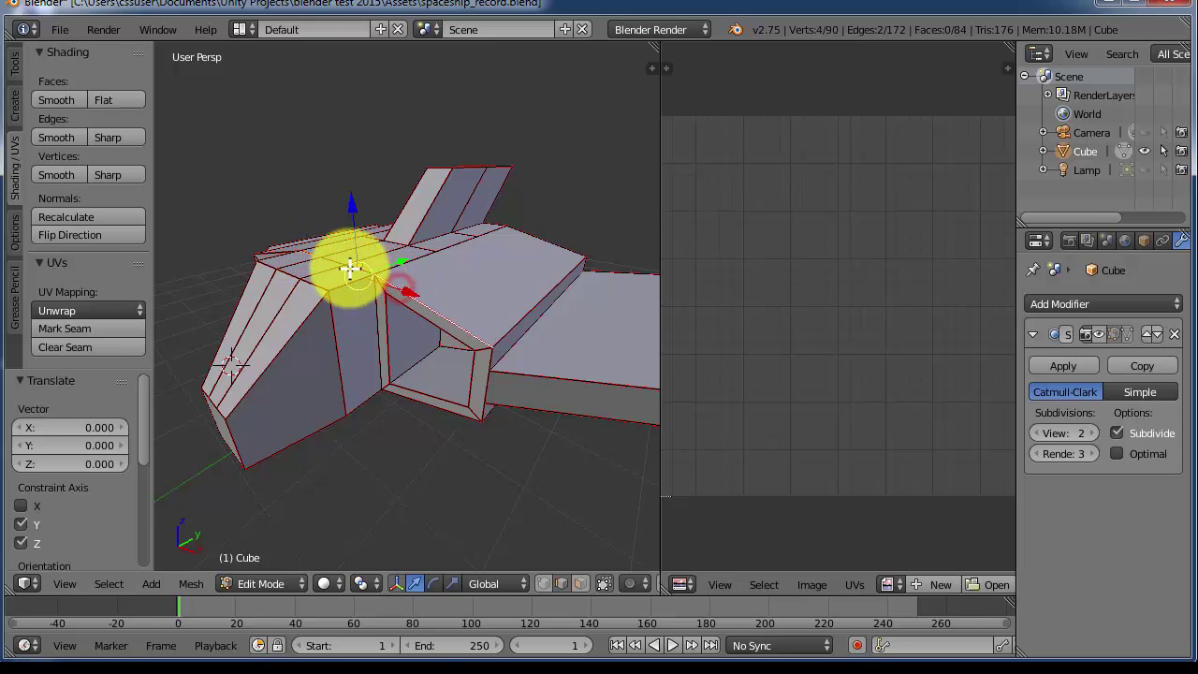
left_click_drag(356, 269, 358, 270)
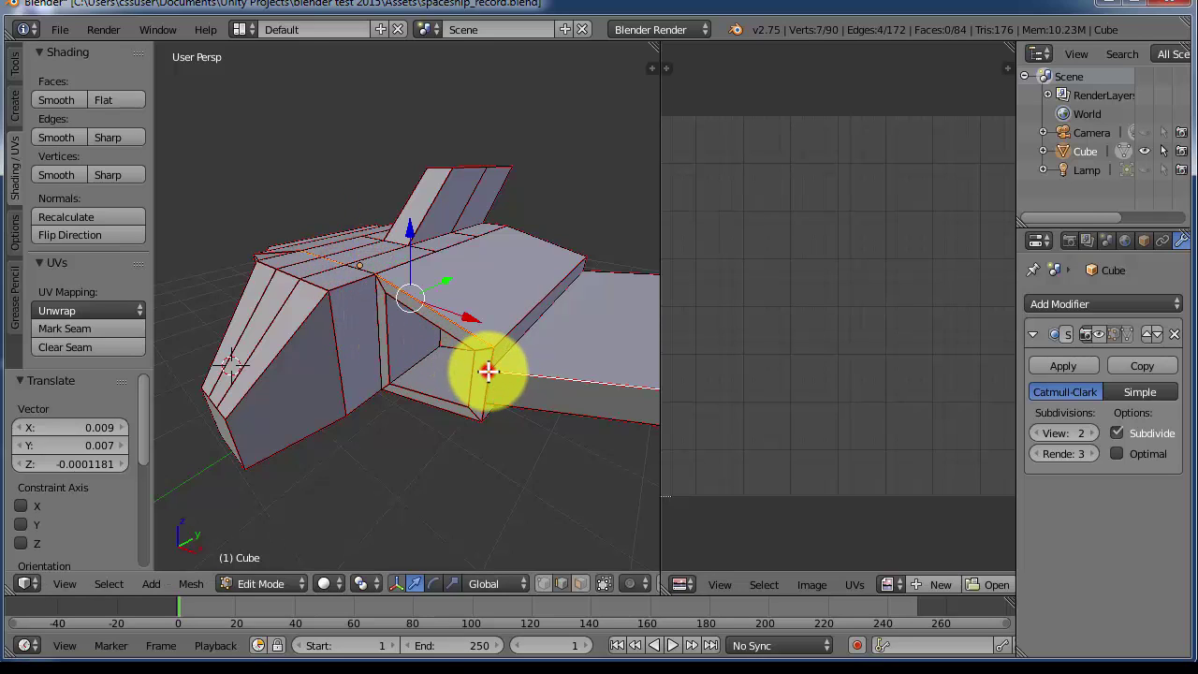
right_click(435, 409, "shift")
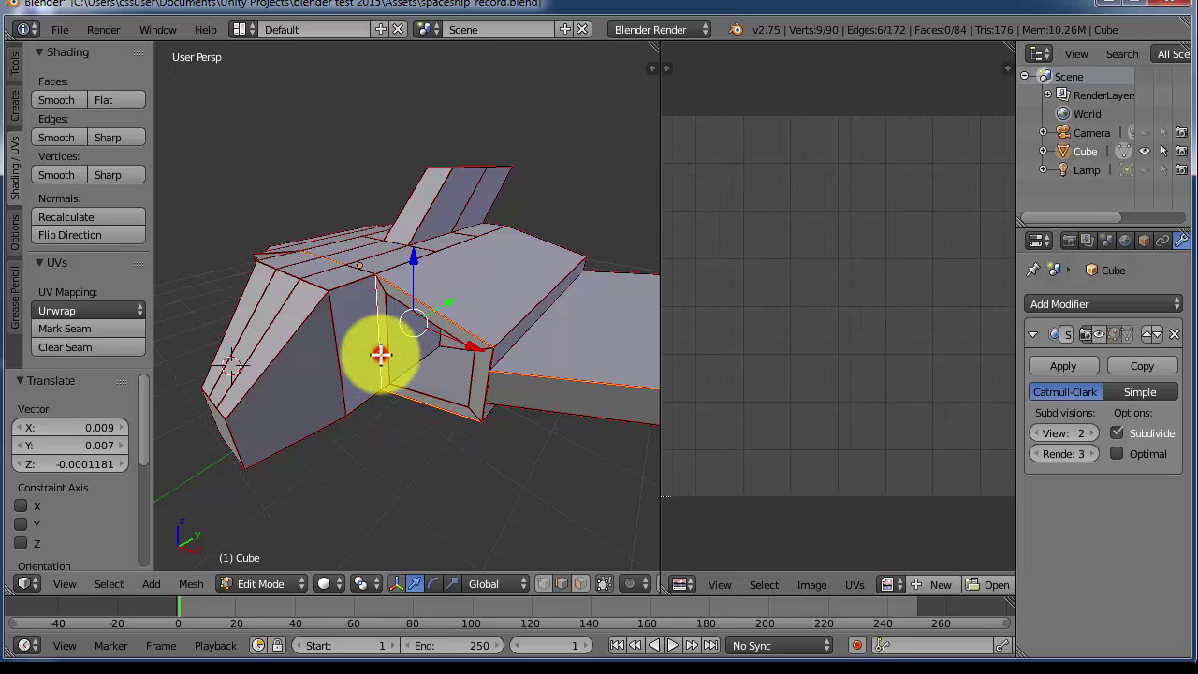
left_click(85, 327)
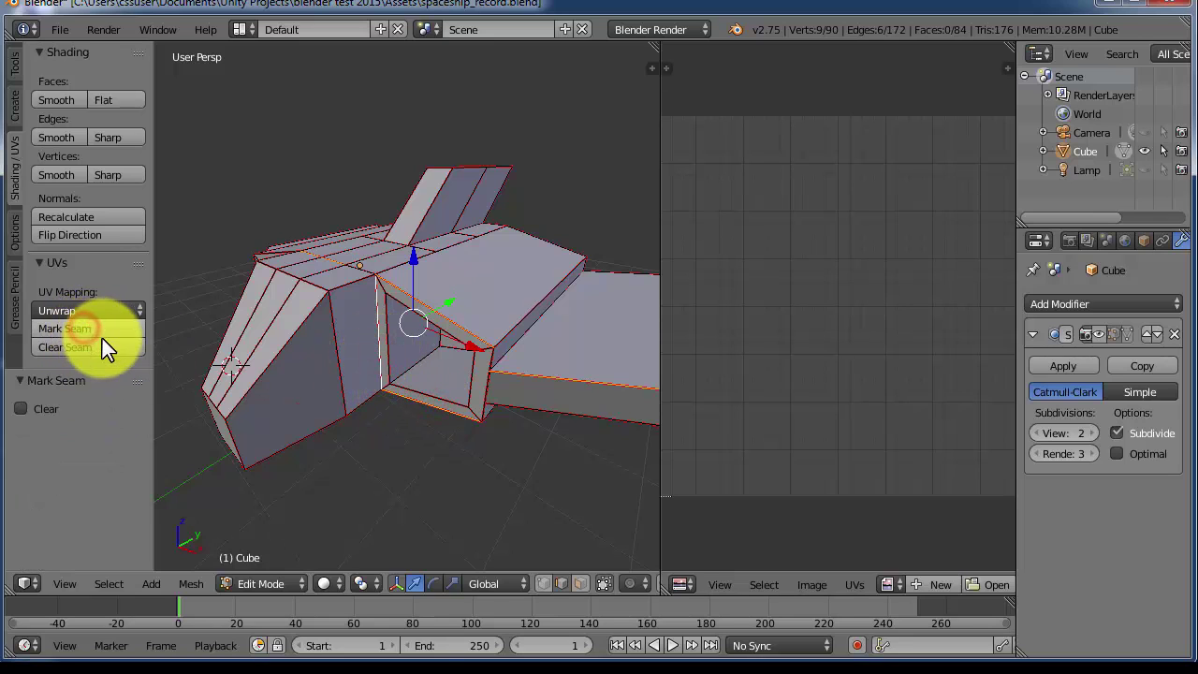
Re-apply Smart UV Project at Angle Limit 66.
left_click(56, 310)
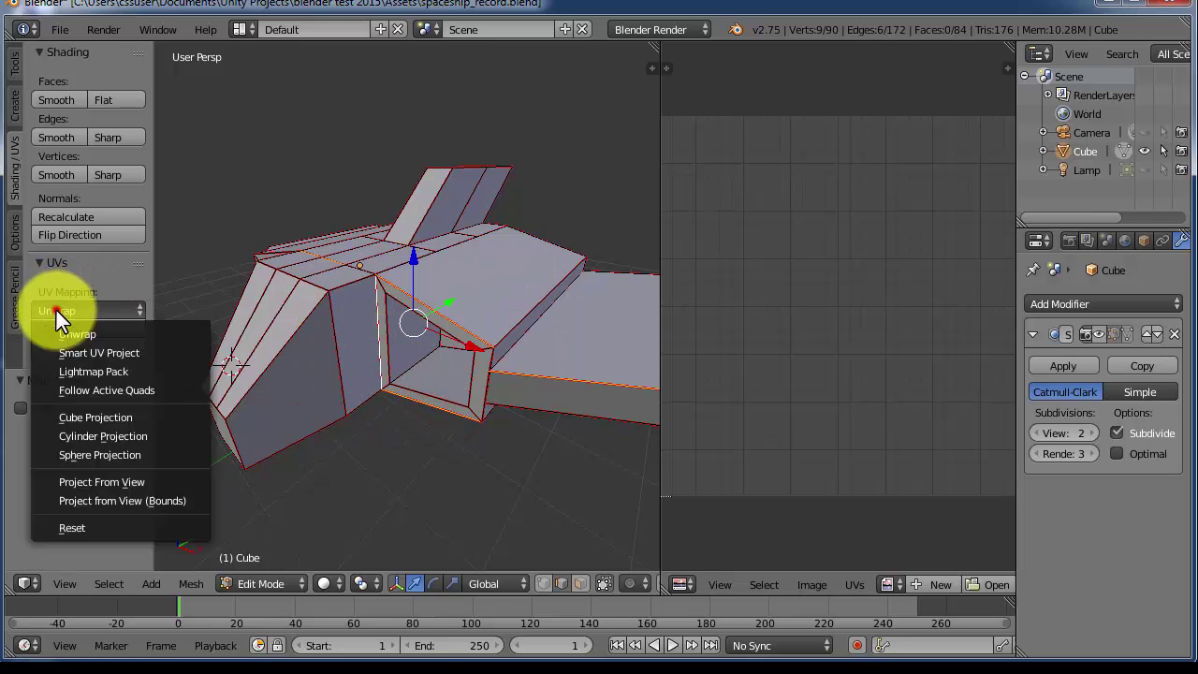
left_click(76, 352)
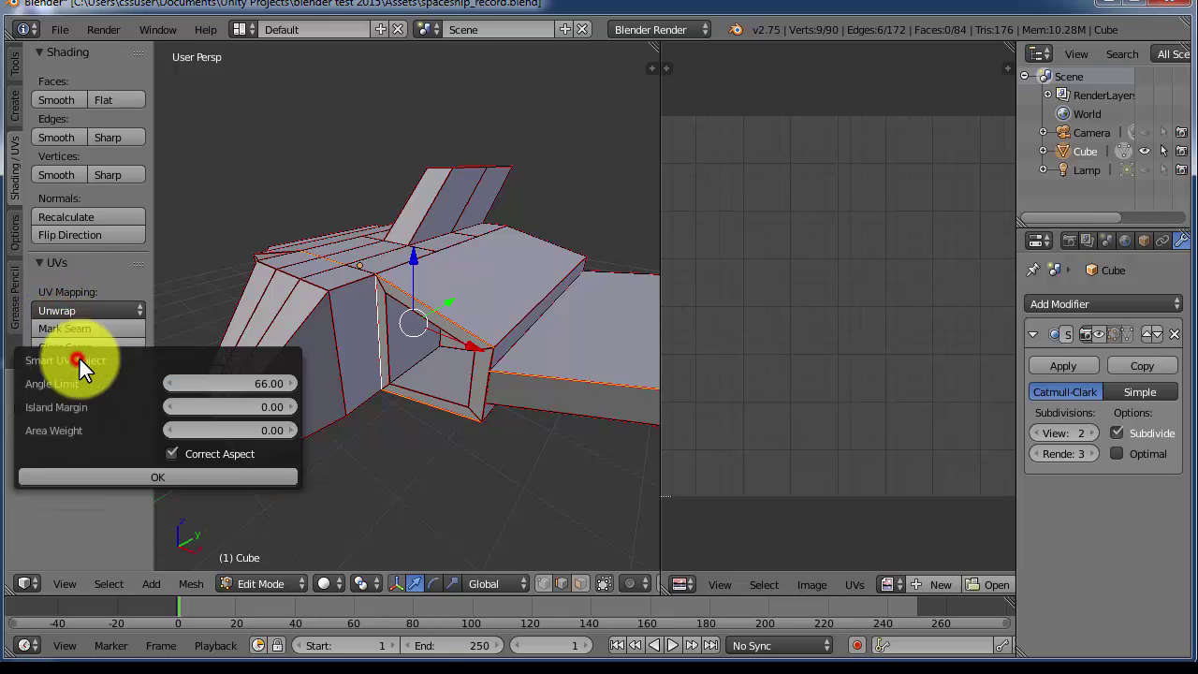
left_click(194, 471)
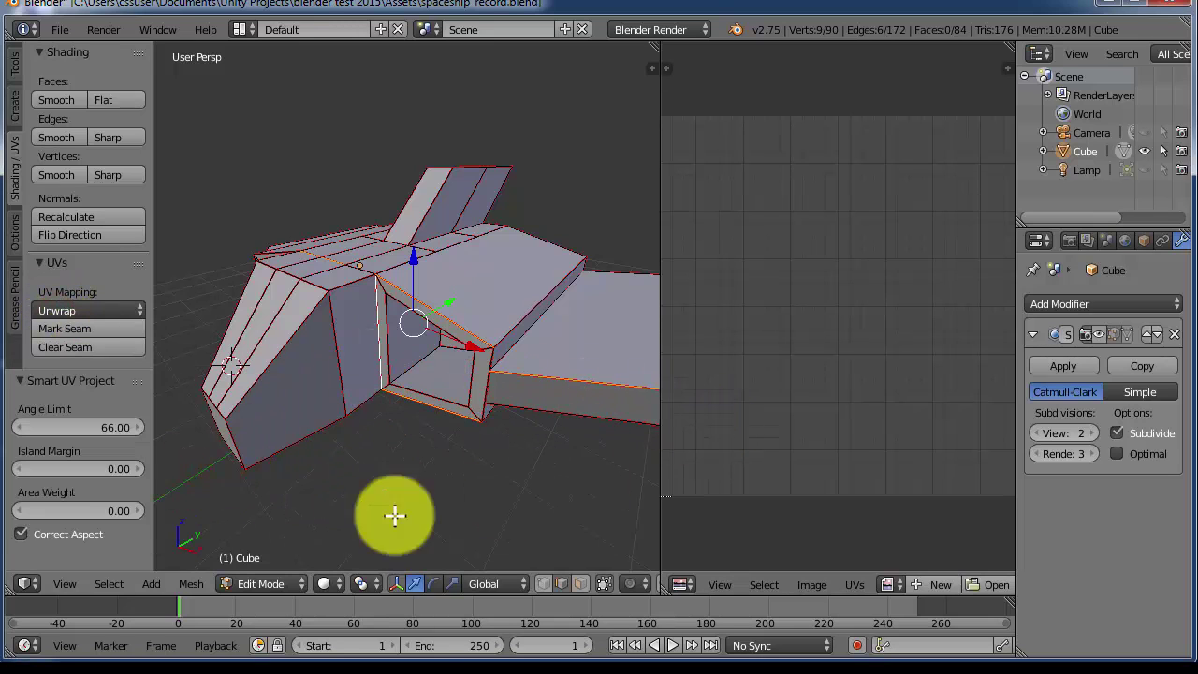
Select every face and Smart UV Project the whole mesh at Angle Limit 66.
left_click(599, 585)
left_click(580, 584)
left_click(605, 584)
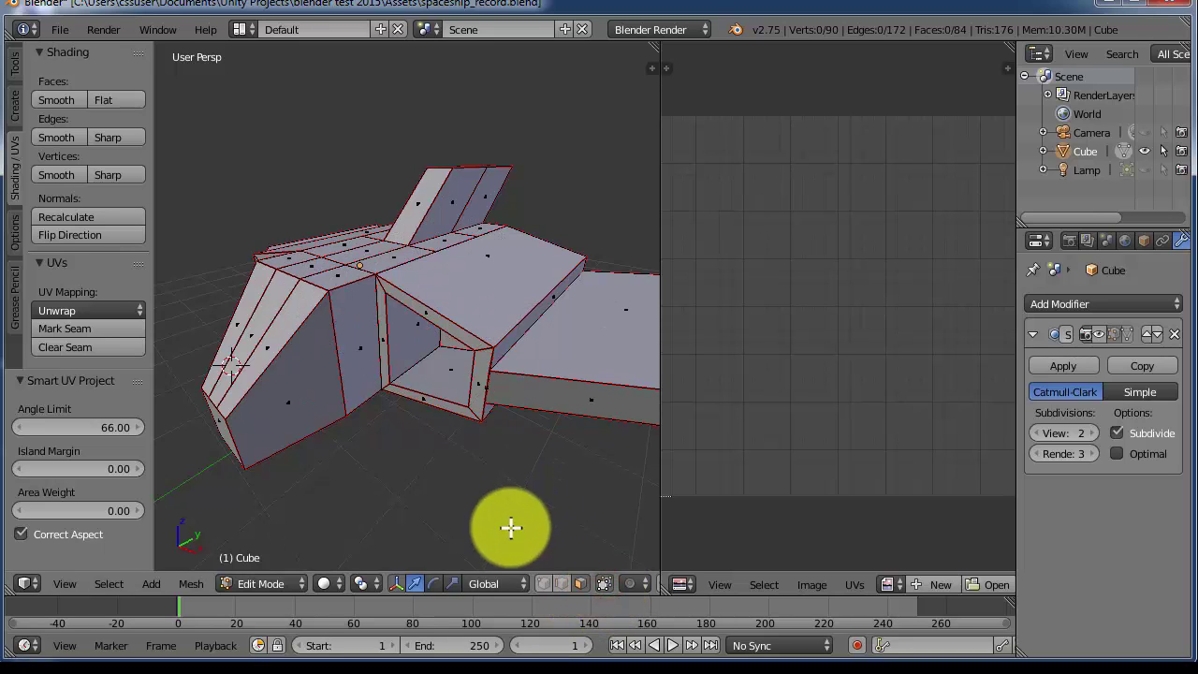
key("a")
key("a")
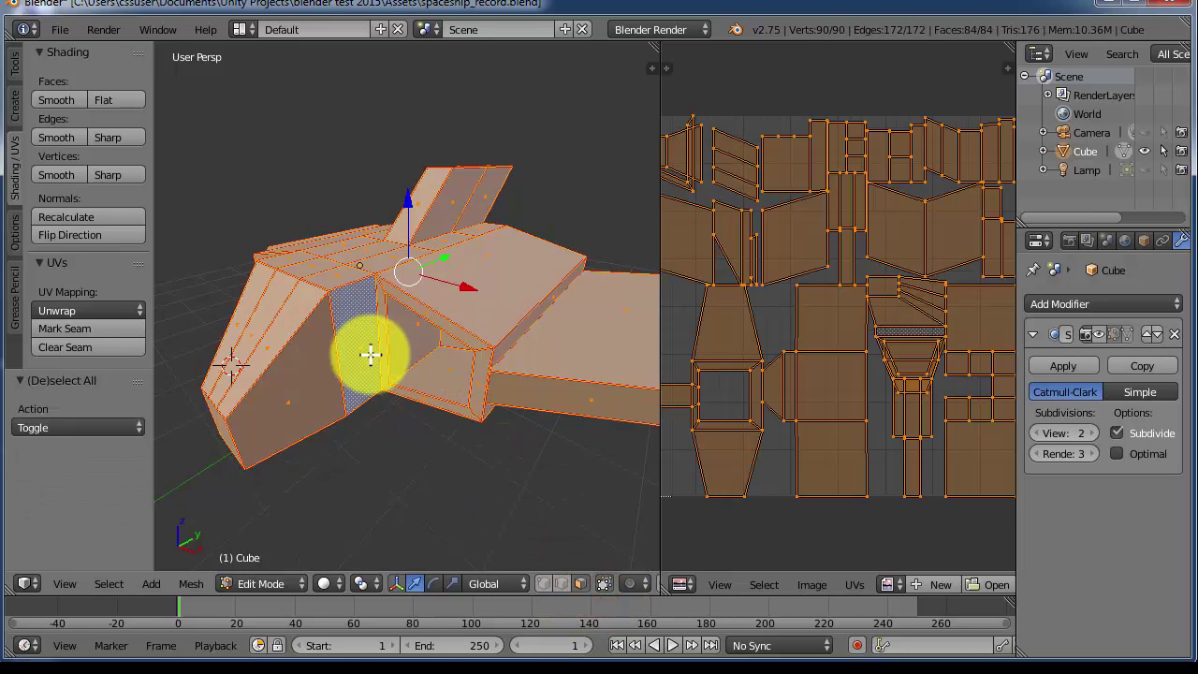
left_click(124, 312)
left_click(122, 352)
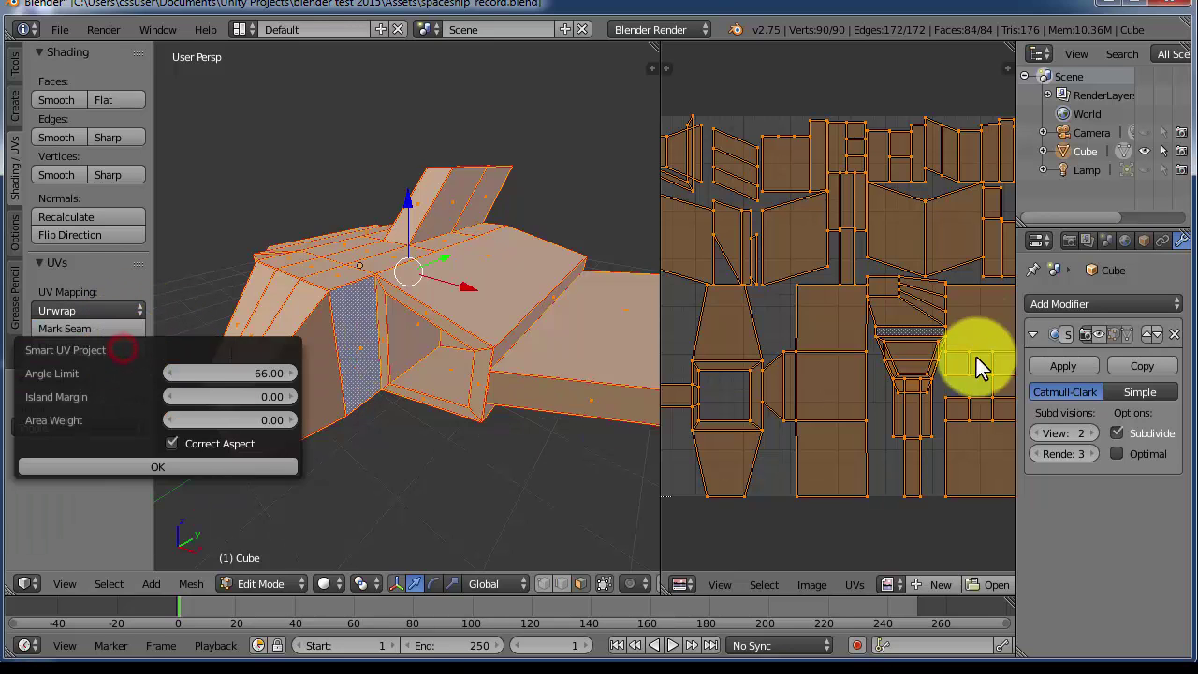
left_click(111, 467)
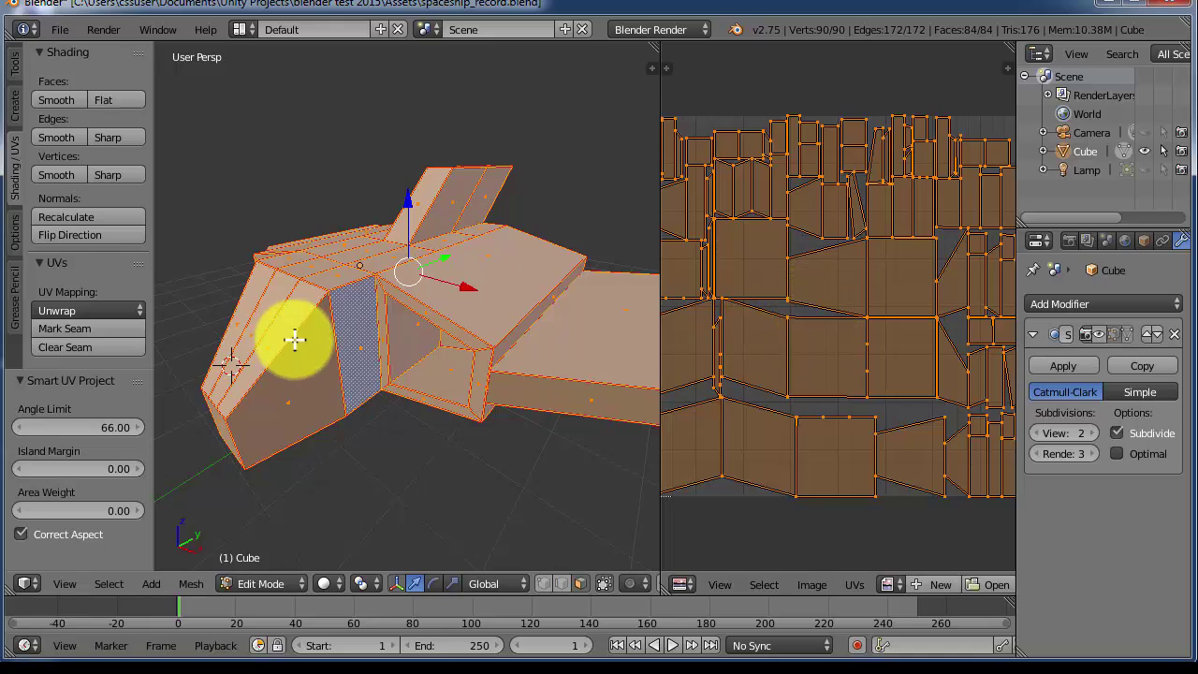
Orbit to a top-down view and select the first five faces of the top front section.
middle_click_drag(289, 303, 441, 438)
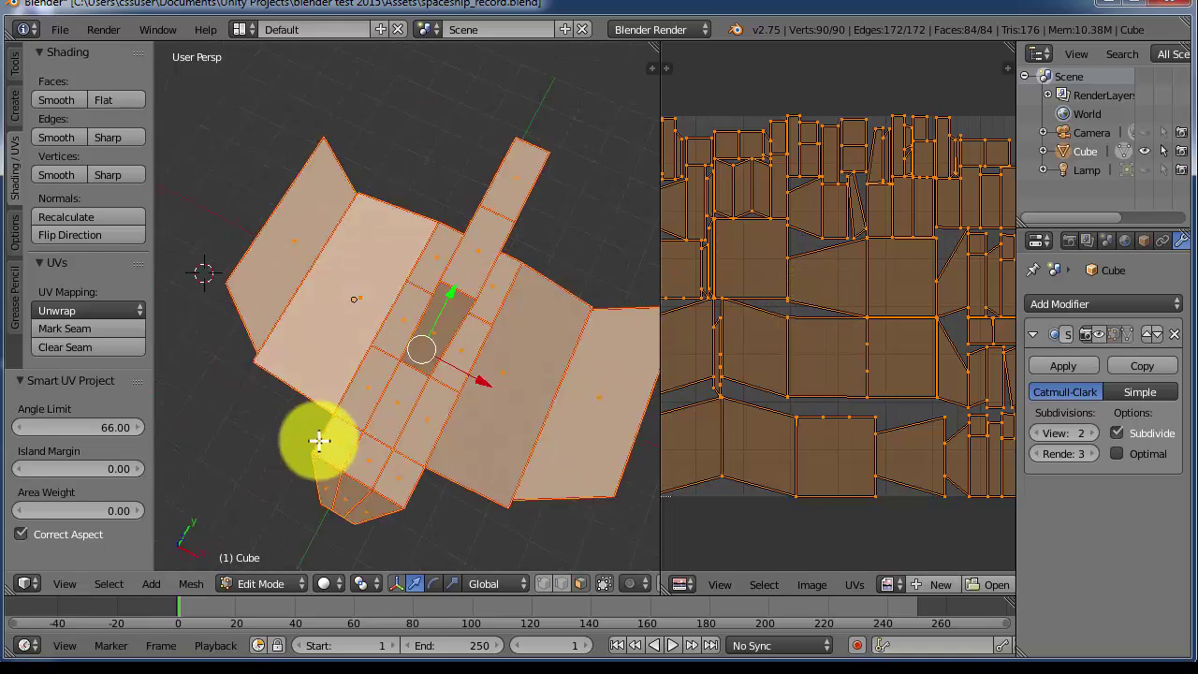
middle_click_drag(318, 440, 369, 415)
right_click(287, 333)
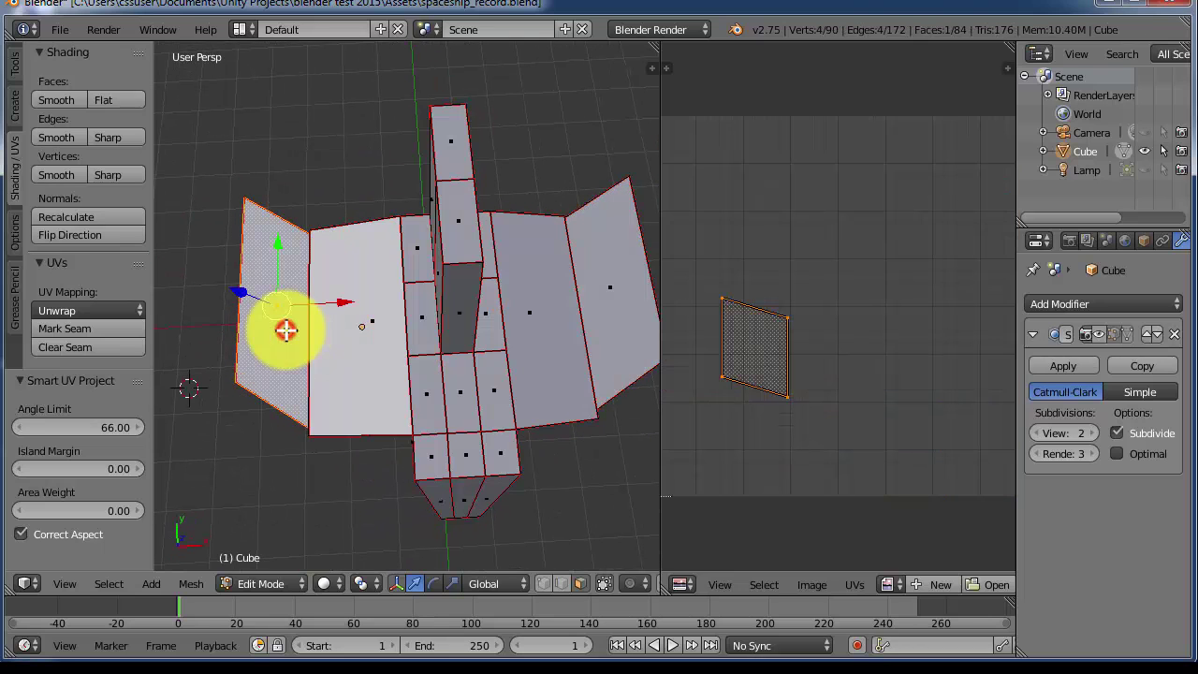
right_click(358, 353, "shift")
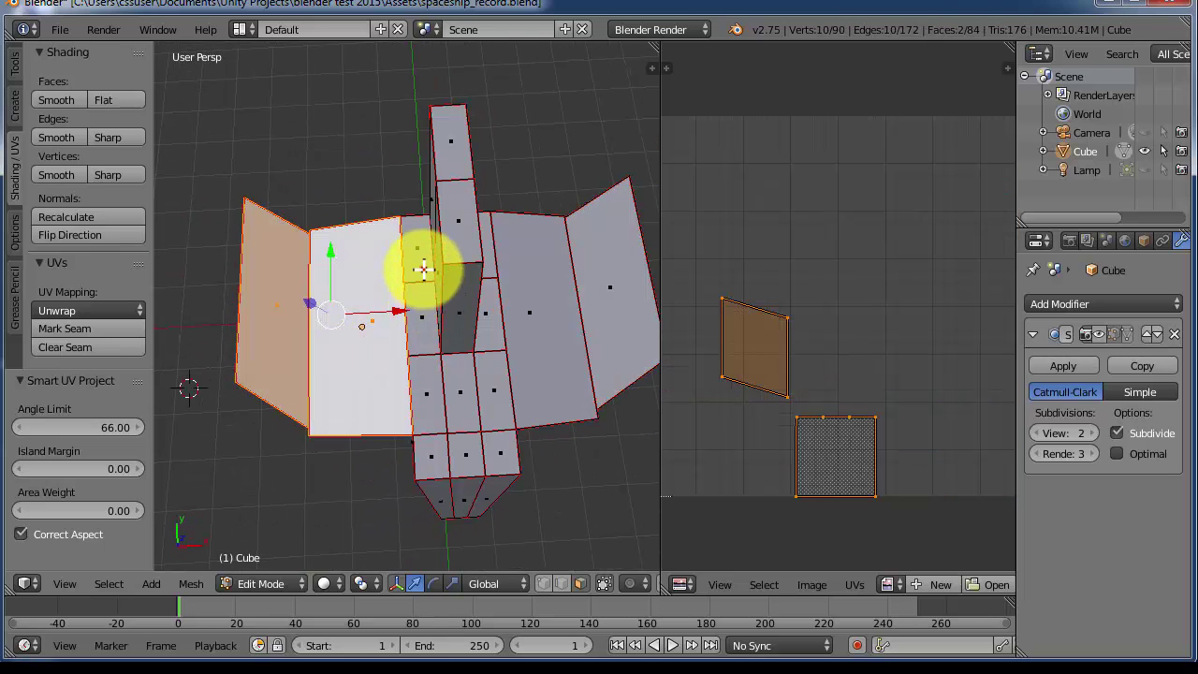
right_click(416, 266, "shift")
right_click(420, 337, "shift")
right_click(424, 409, "shift")
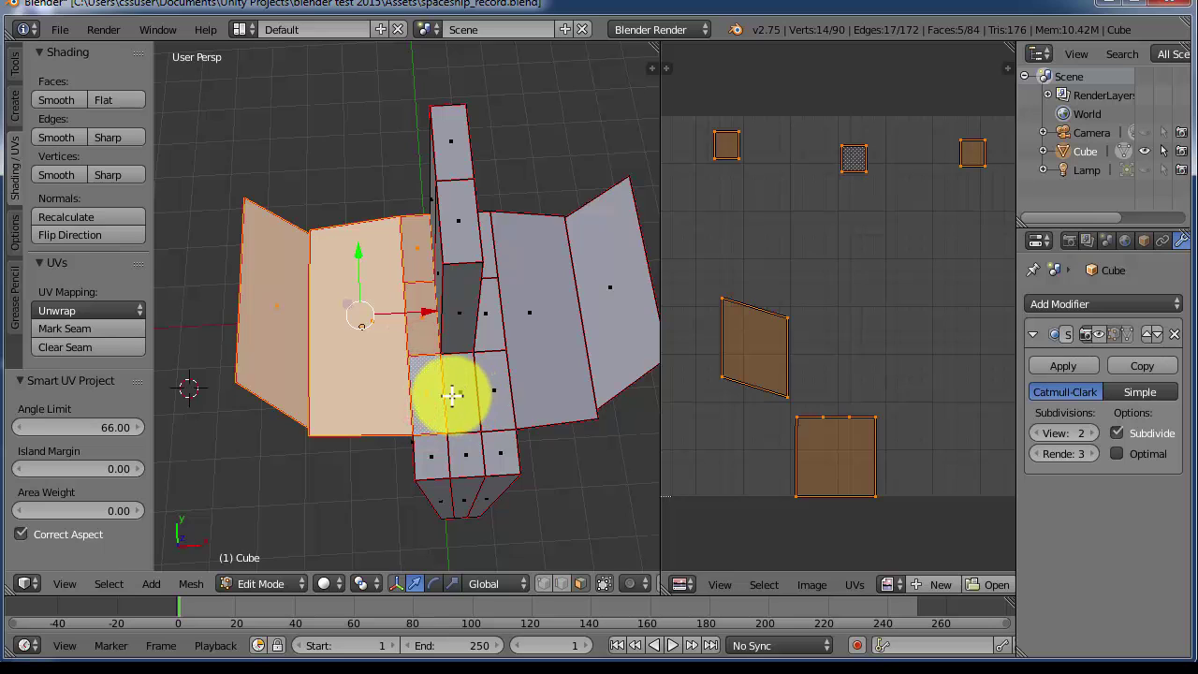
Add the side, strip, top and front-edge faces to complete the thirteen-face selection.
middle_click_drag(449, 396, 457, 255)
right_click(435, 248, "shift")
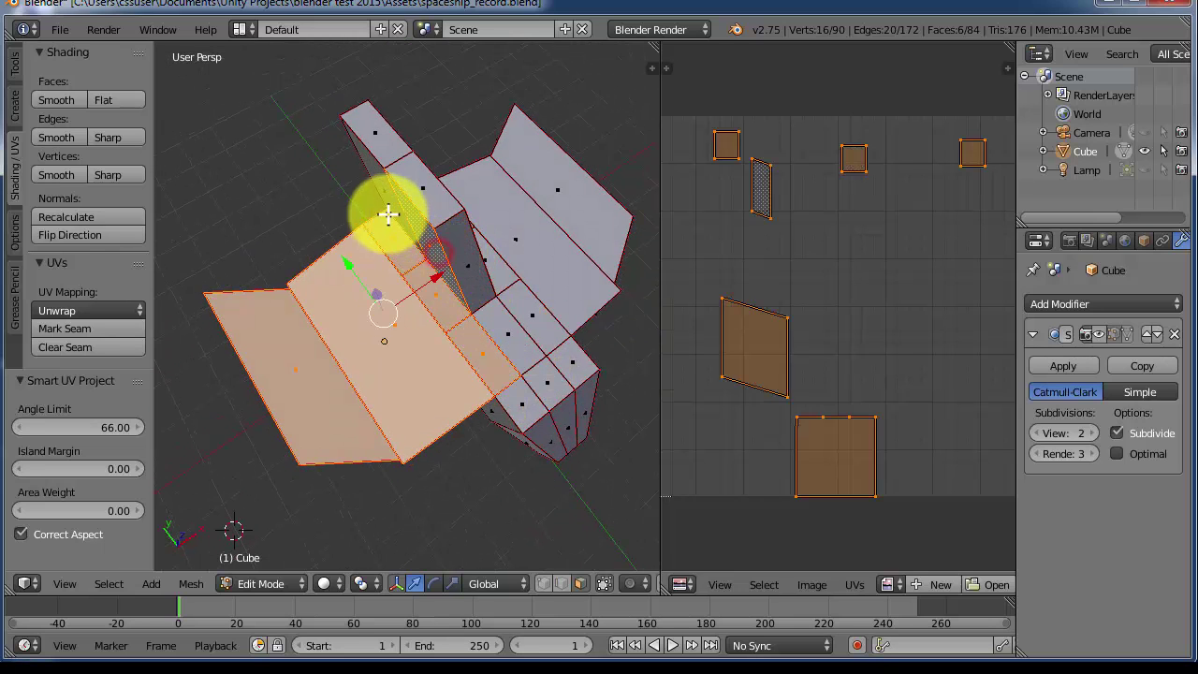
right_click(390, 209, "shift")
right_click(505, 337, "shift")
right_click(459, 246, "shift")
right_click(434, 195, "shift")
right_click(387, 136, "shift")
middle_click_drag(509, 322, 448, 346)
right_click(447, 346, "shift")
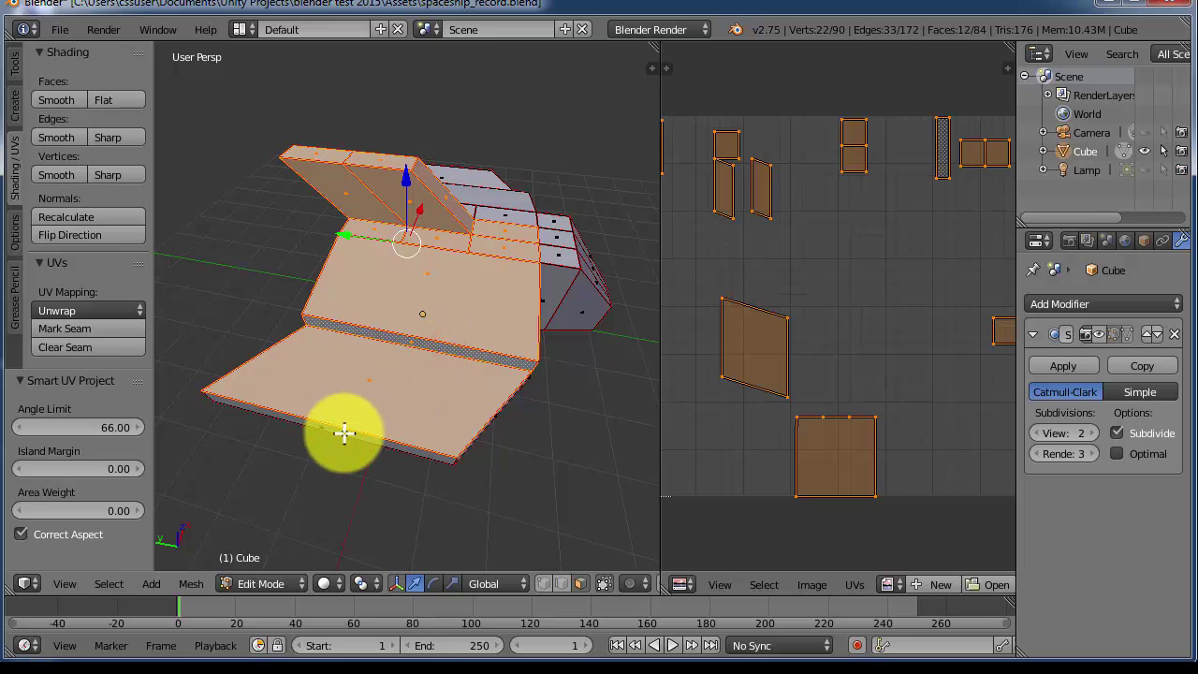
right_click(342, 431, "shift")
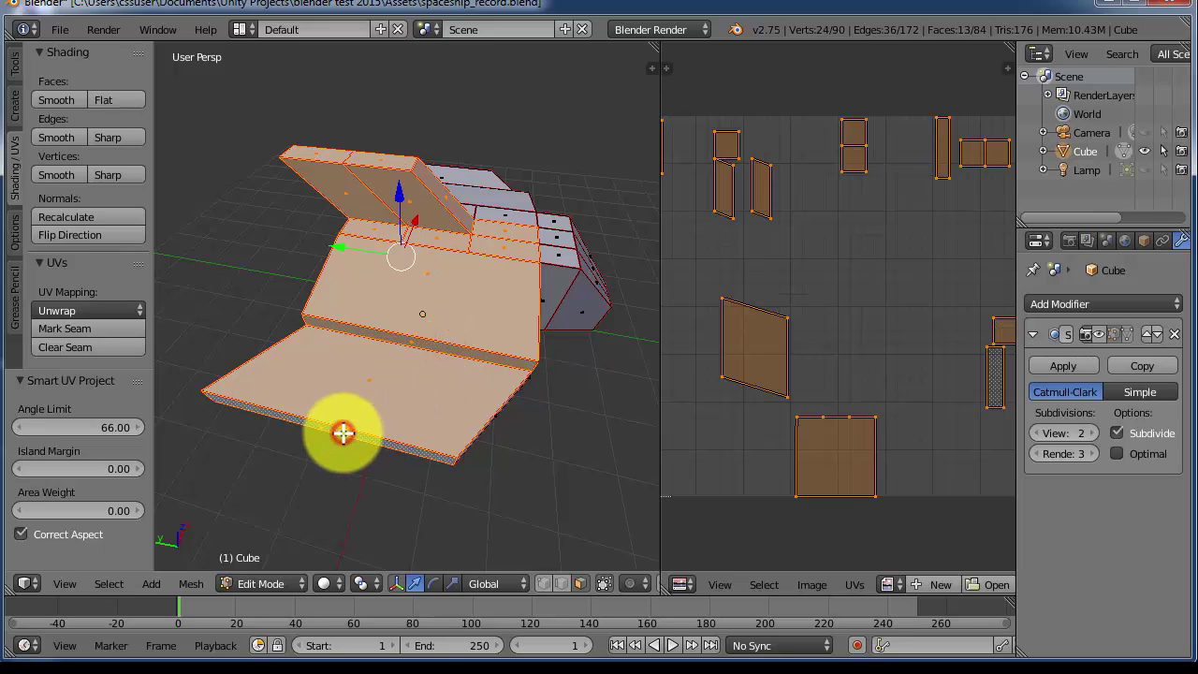
Project the selected faces' UVs from the current view and enlarge the UV editor.
left_click(93, 311)
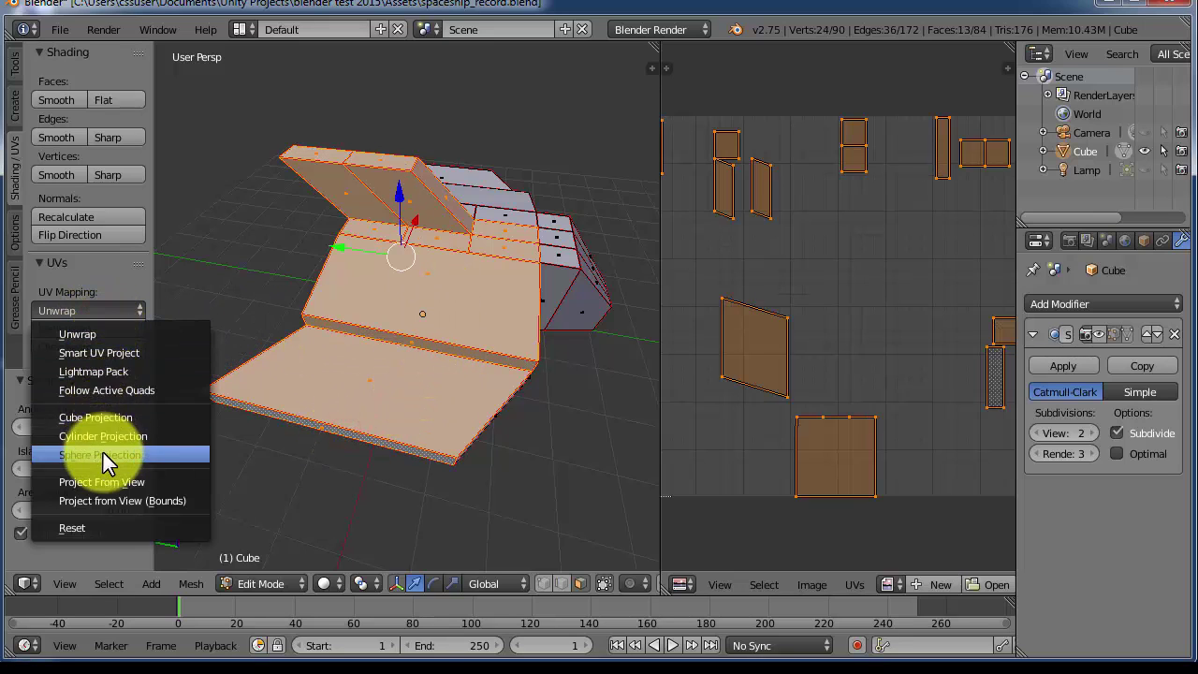
left_click(111, 482)
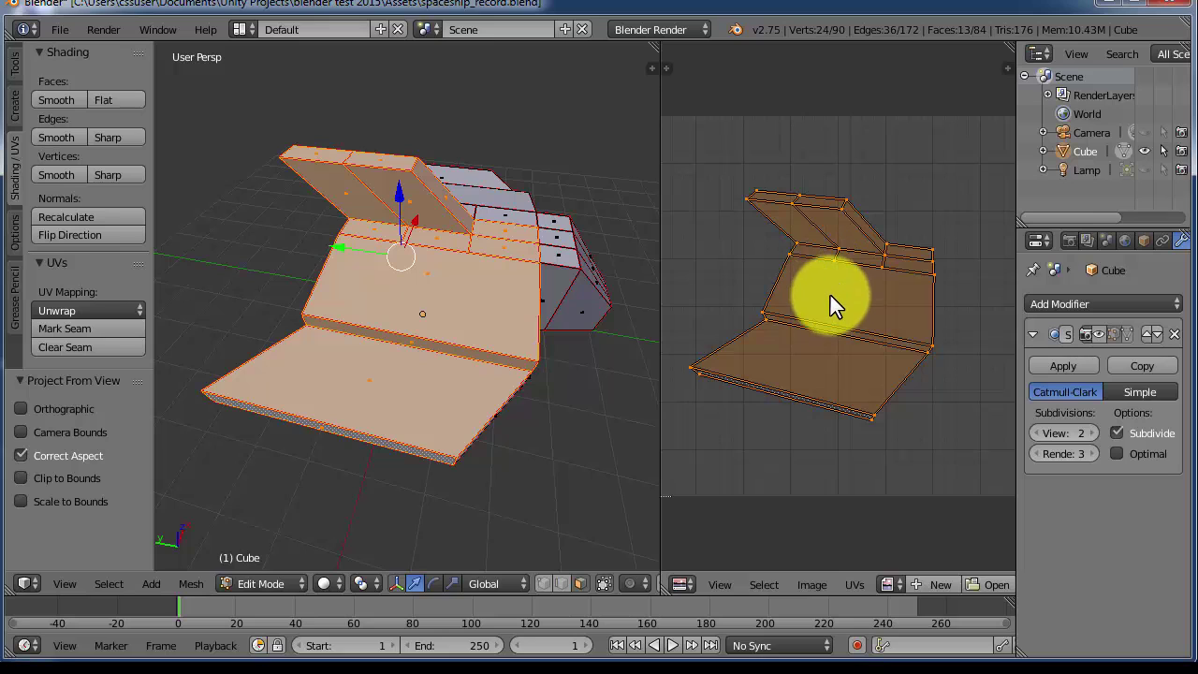
right_click_drag(827, 289, 850, 431)
key("Escape")
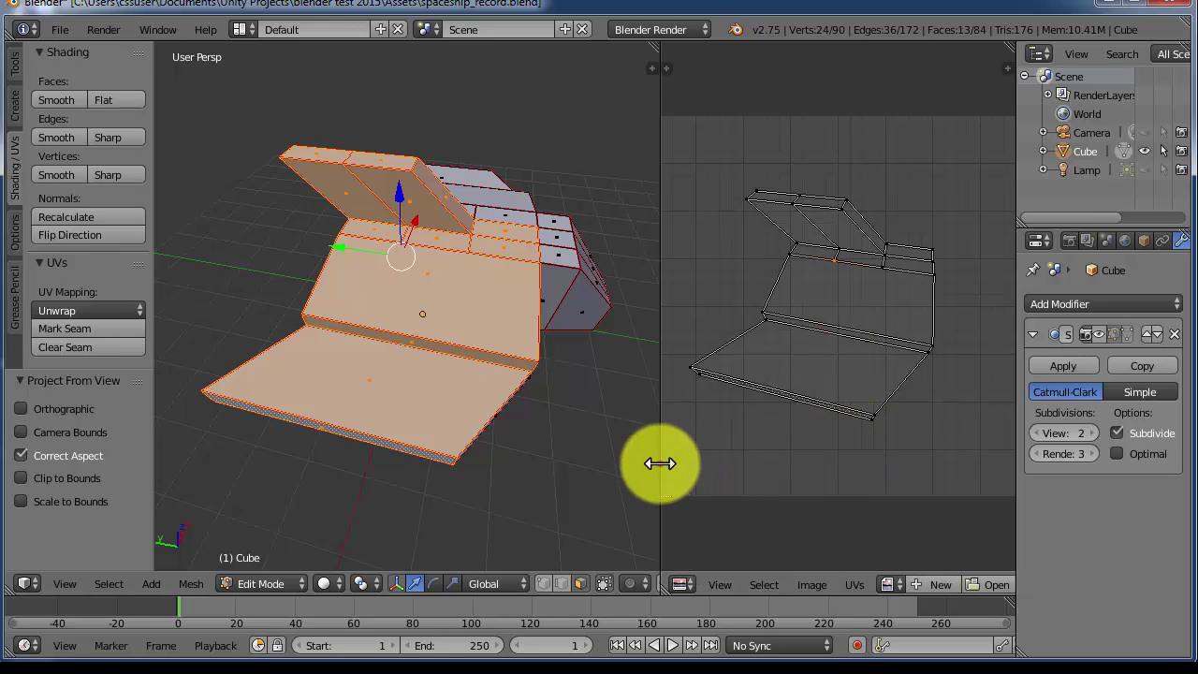
left_click_drag(659, 463, 399, 446)
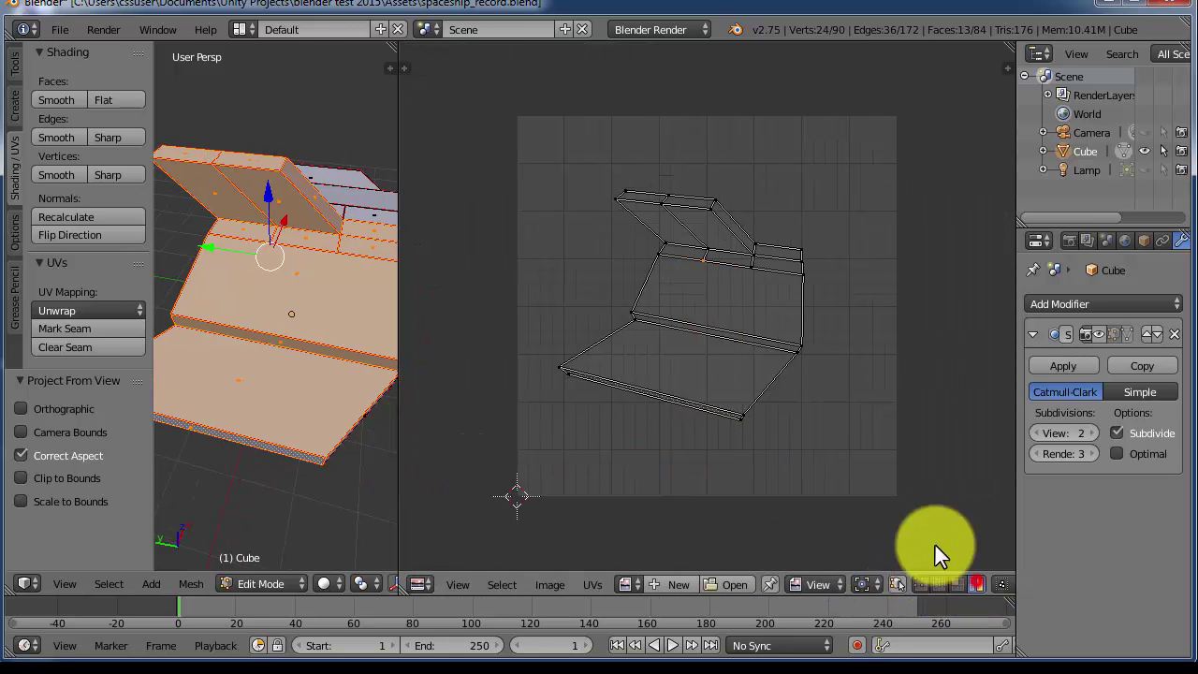
Scale the UV island to 0.641 and move it to the upper right of the layout.
key("a")
key("g")
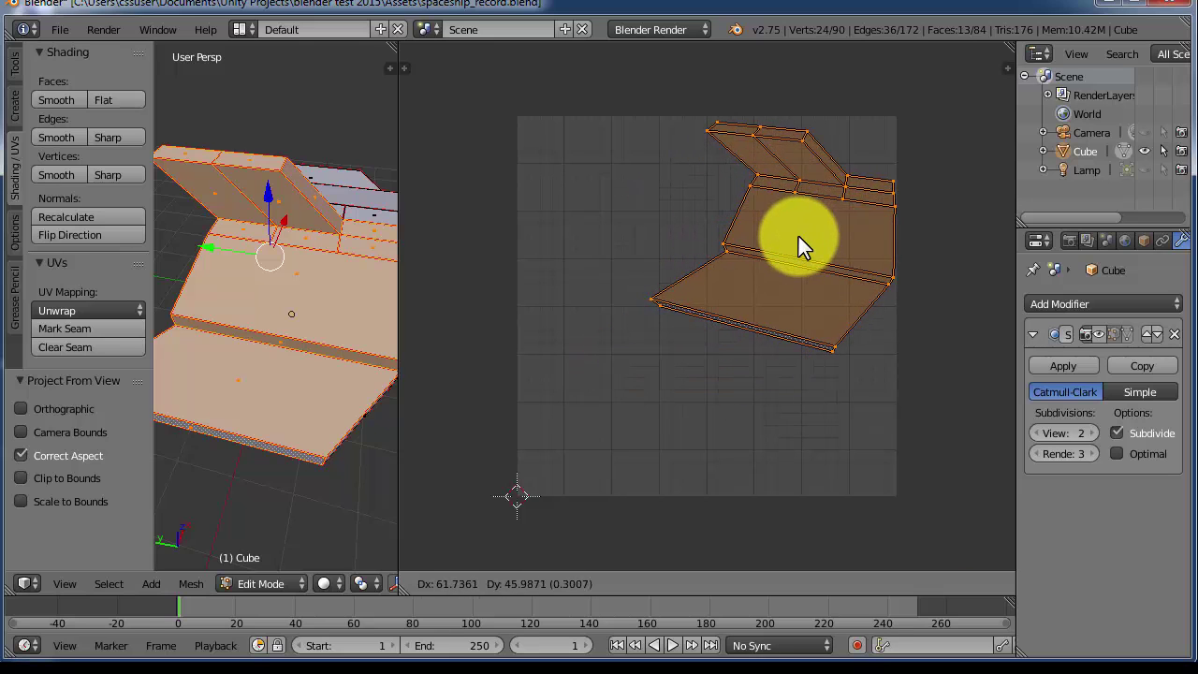
left_click(798, 236)
key("s")
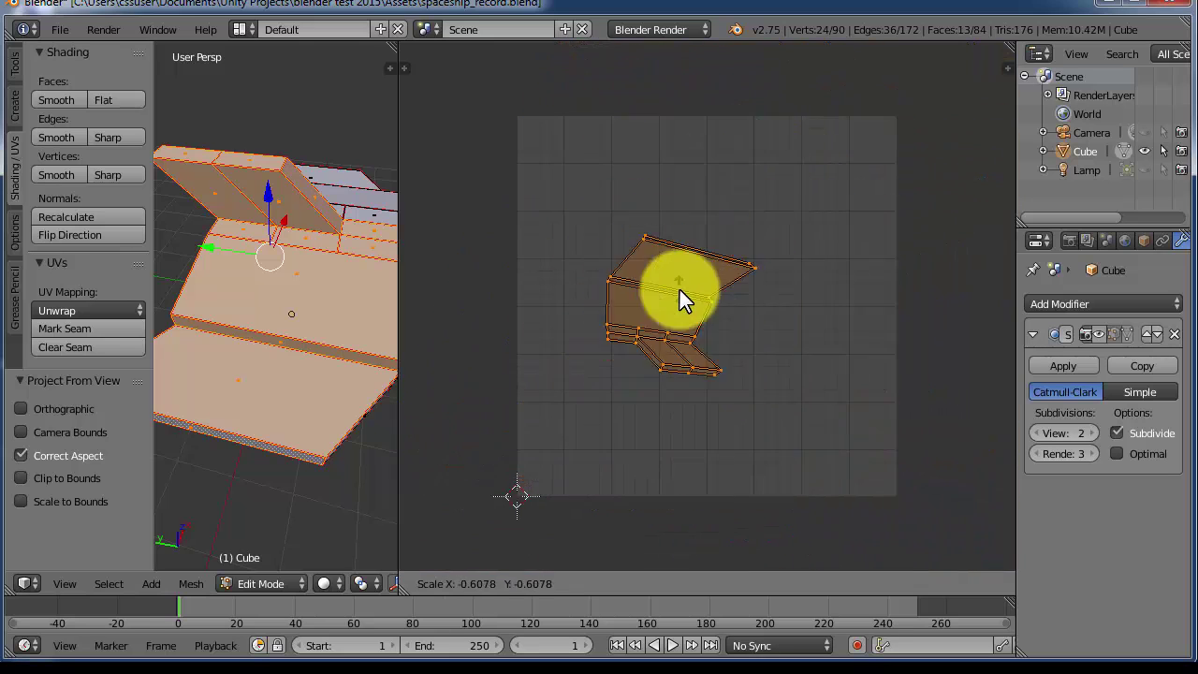
left_click(696, 285)
key("g")
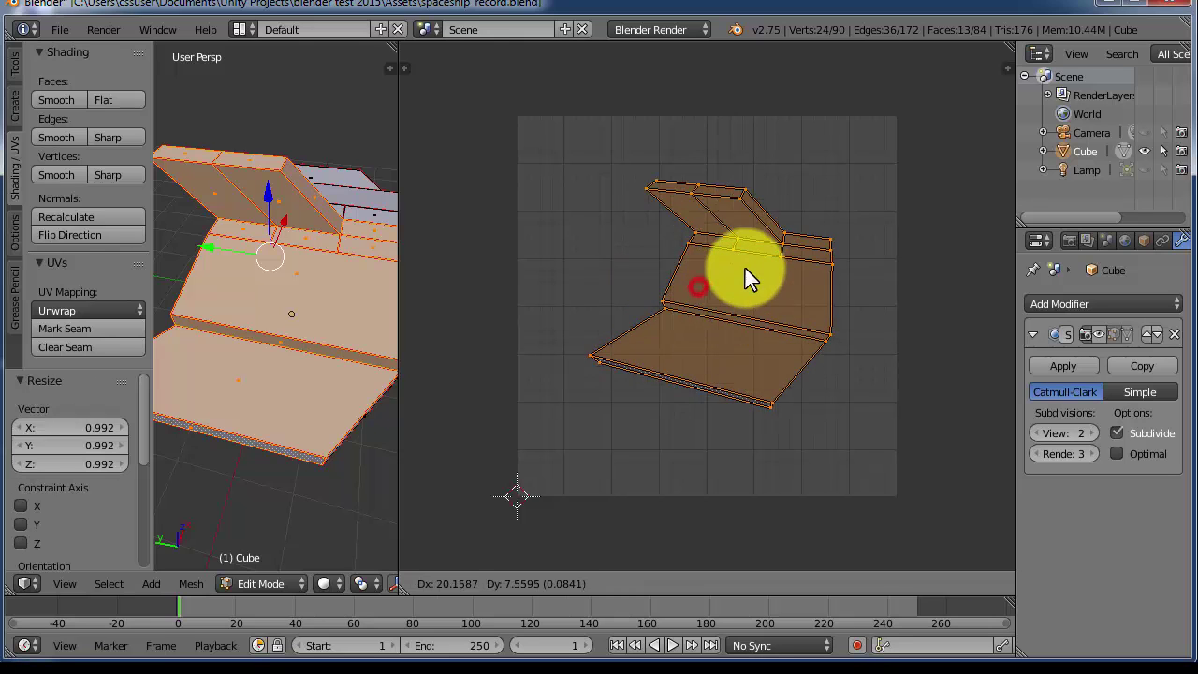
left_click(769, 248)
key("s")
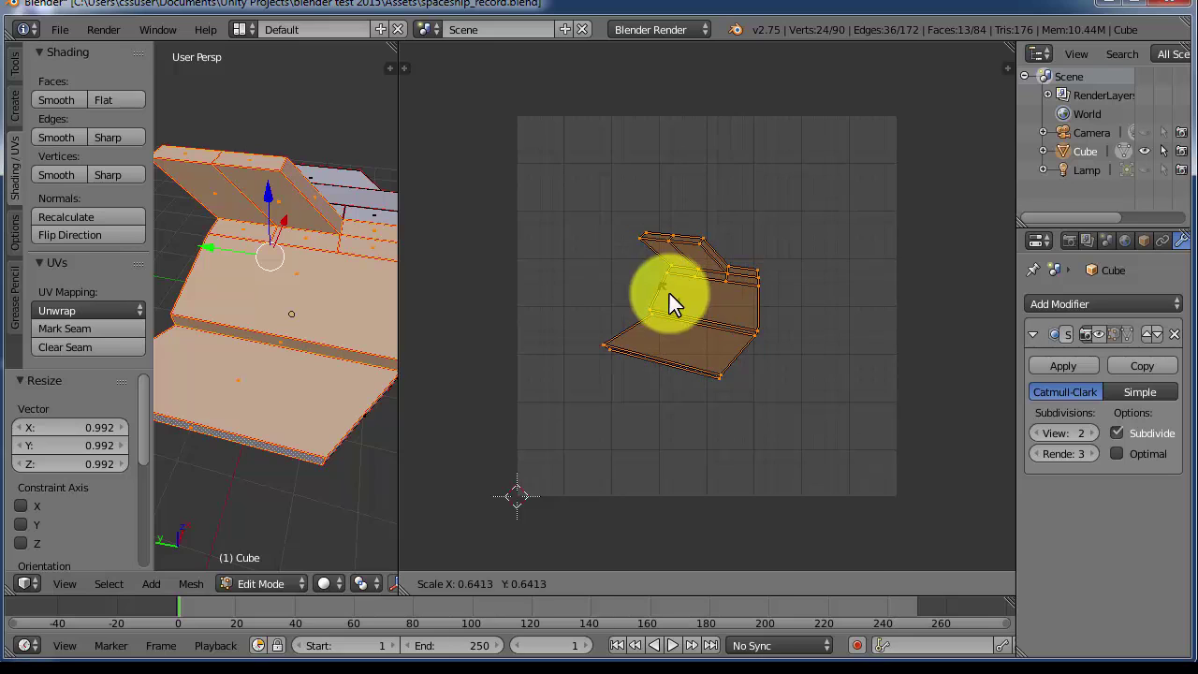
left_click(669, 293)
key("g")
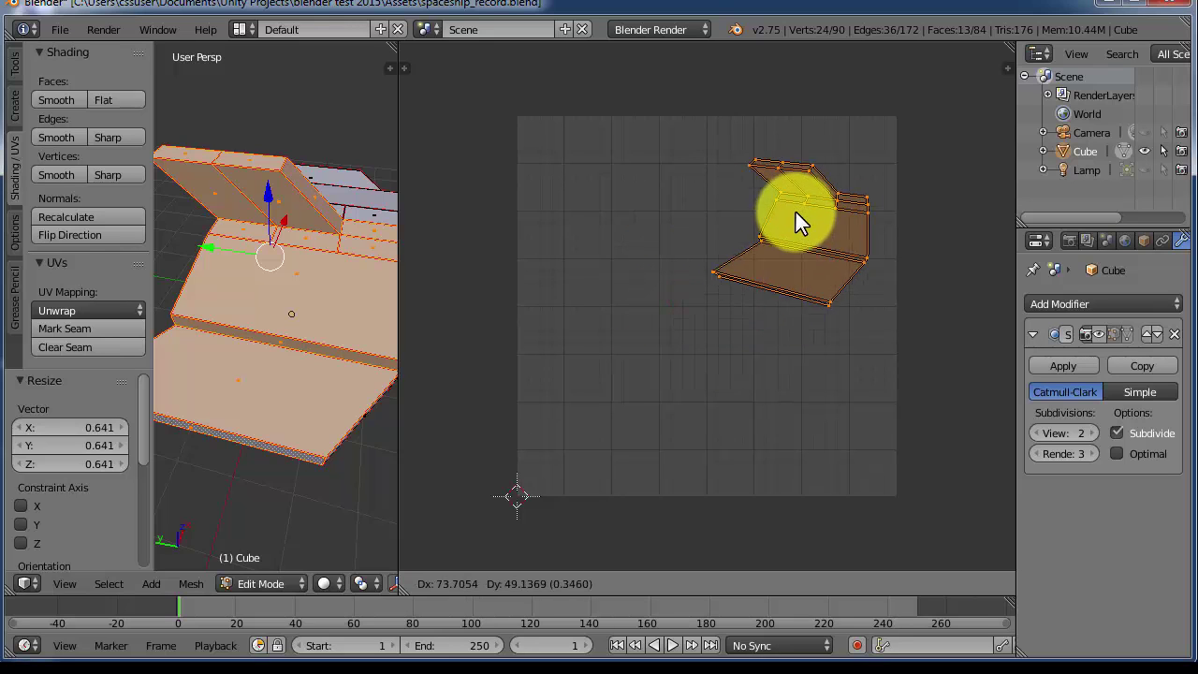
left_click(807, 204)
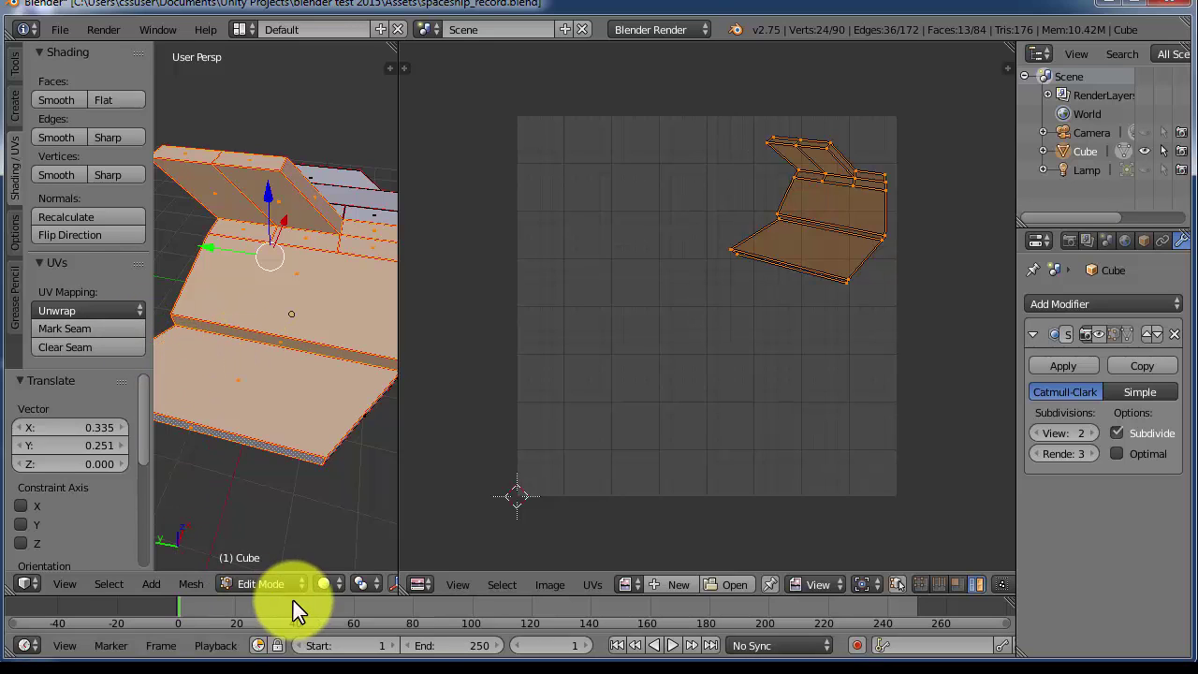
left_click(312, 585)
Select all faces, apply Smart UV Project, then select one UV face in the UV editor.
key("a")
key("a")
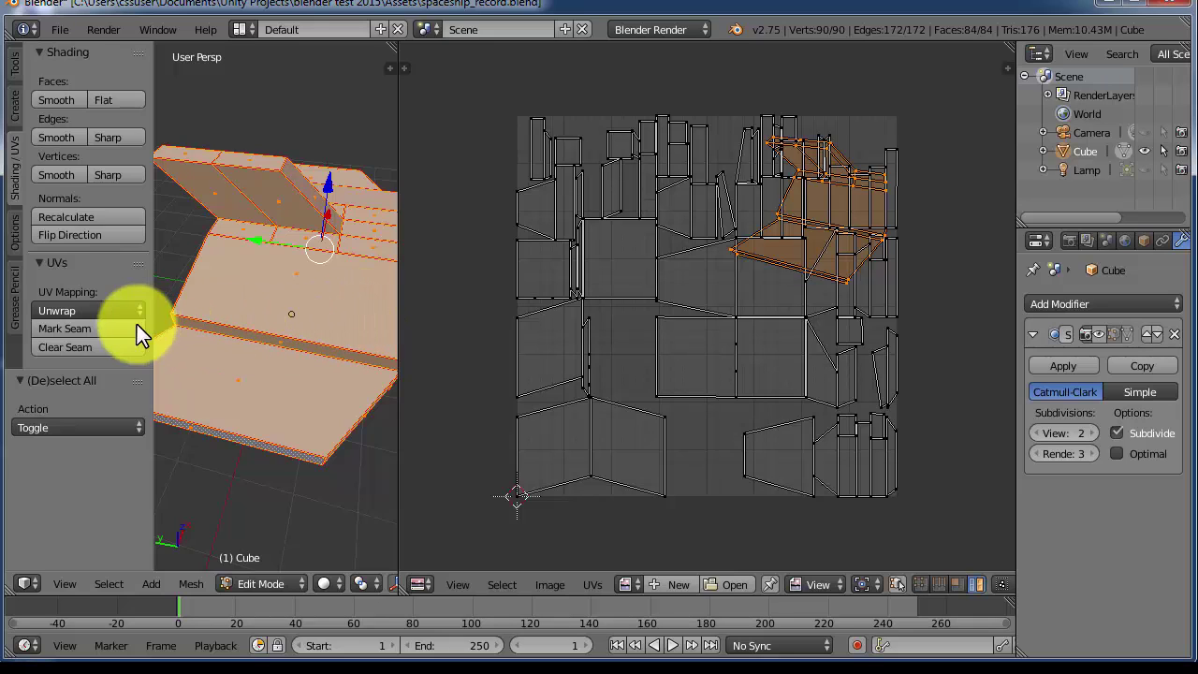
key("a")
key("a")
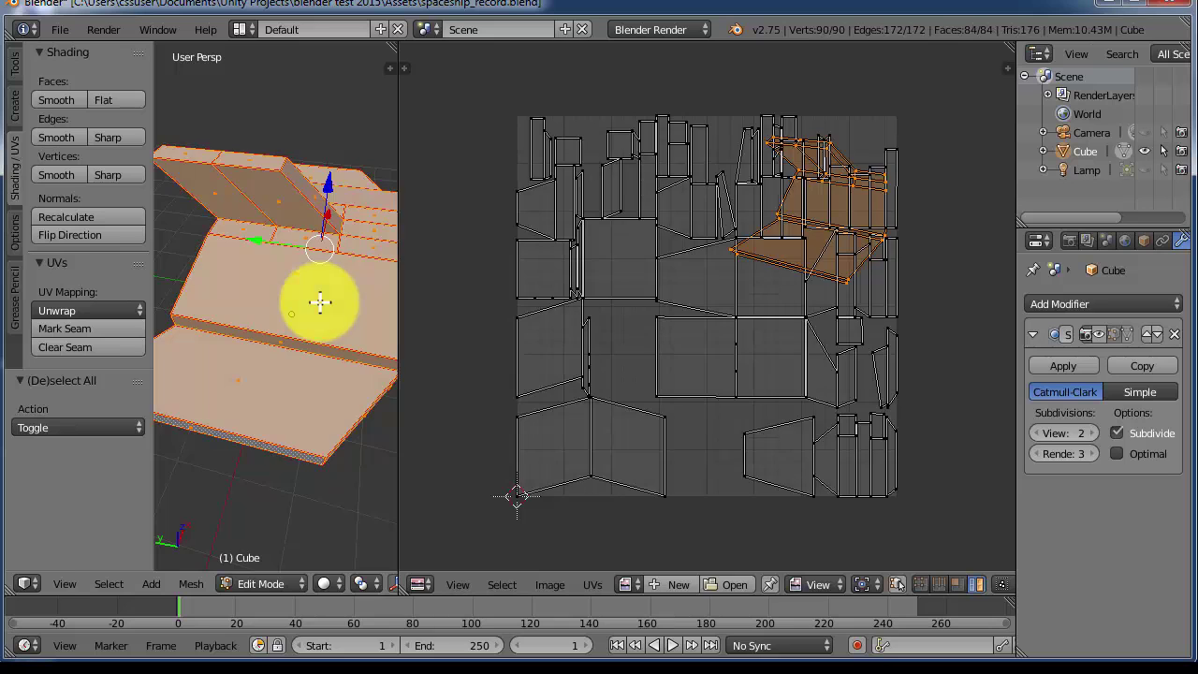
left_click(95, 312)
left_click(81, 349)
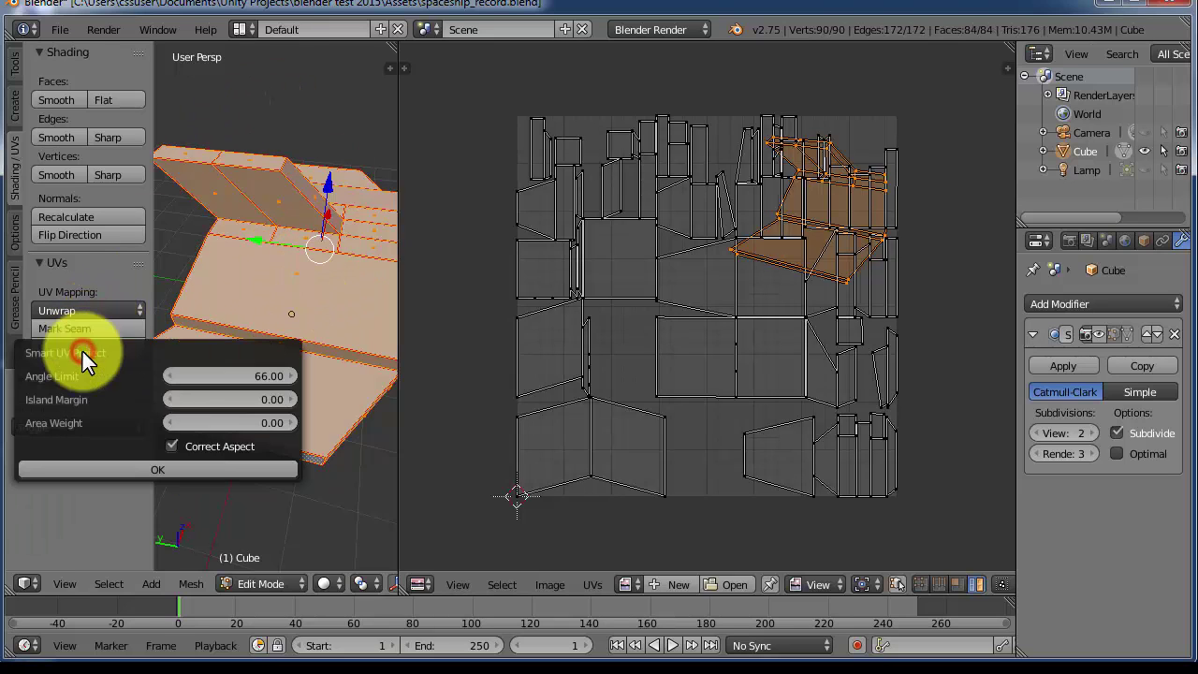
left_click(161, 470)
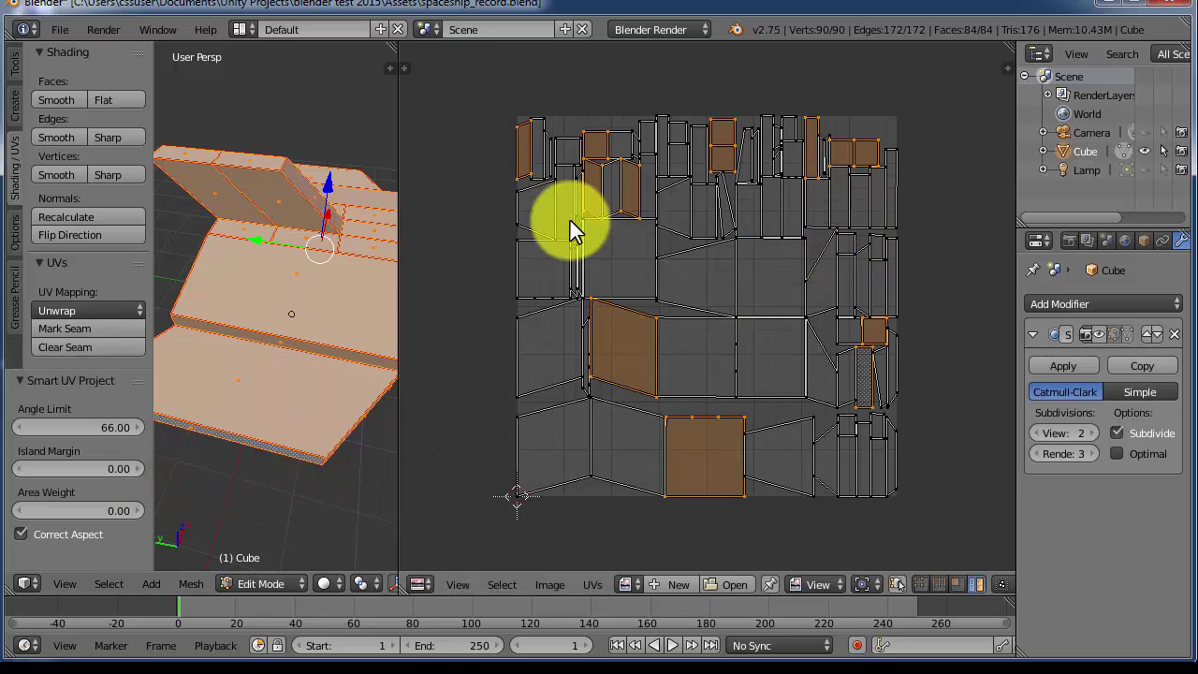
left_click(333, 249)
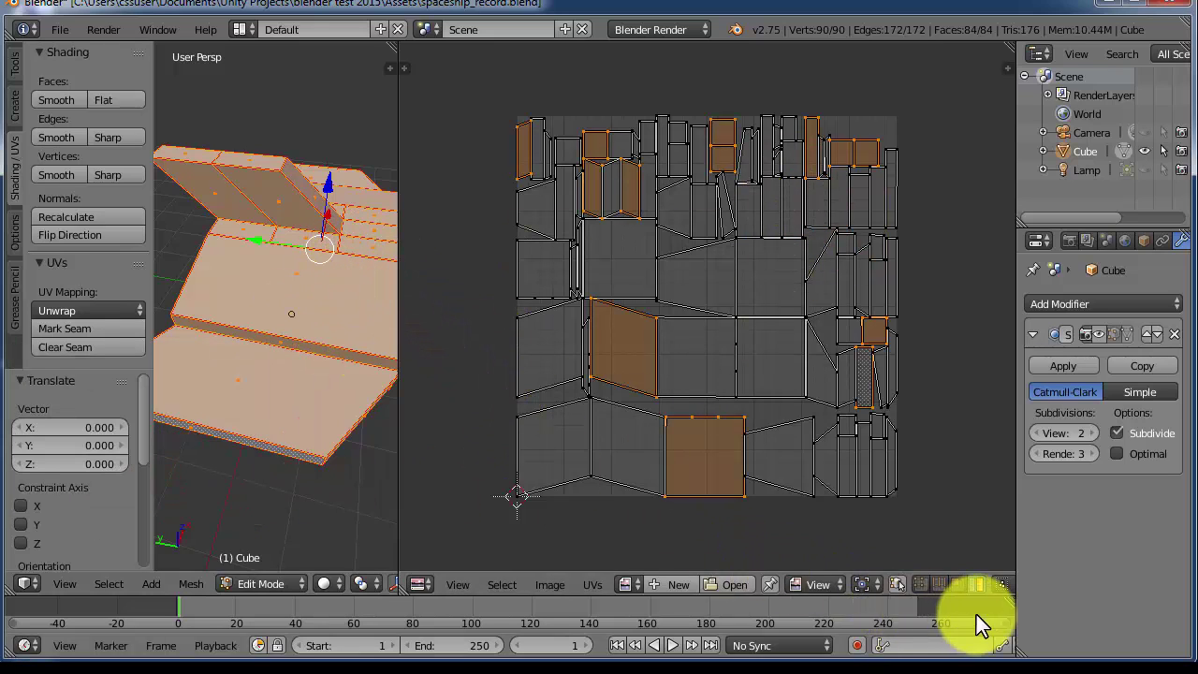
right_click(706, 373)
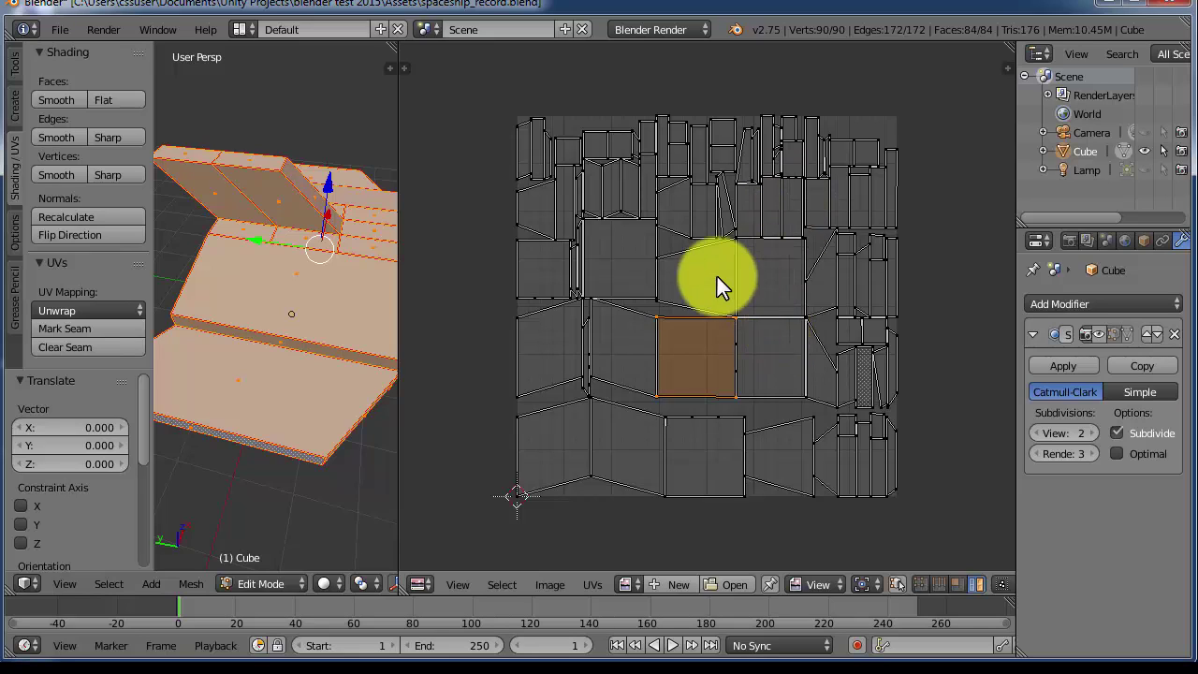
Export the ship's UV layout to the Desktop as the 1024×1024 PNG spaceship_record_UVs.png.
left_click(593, 585)
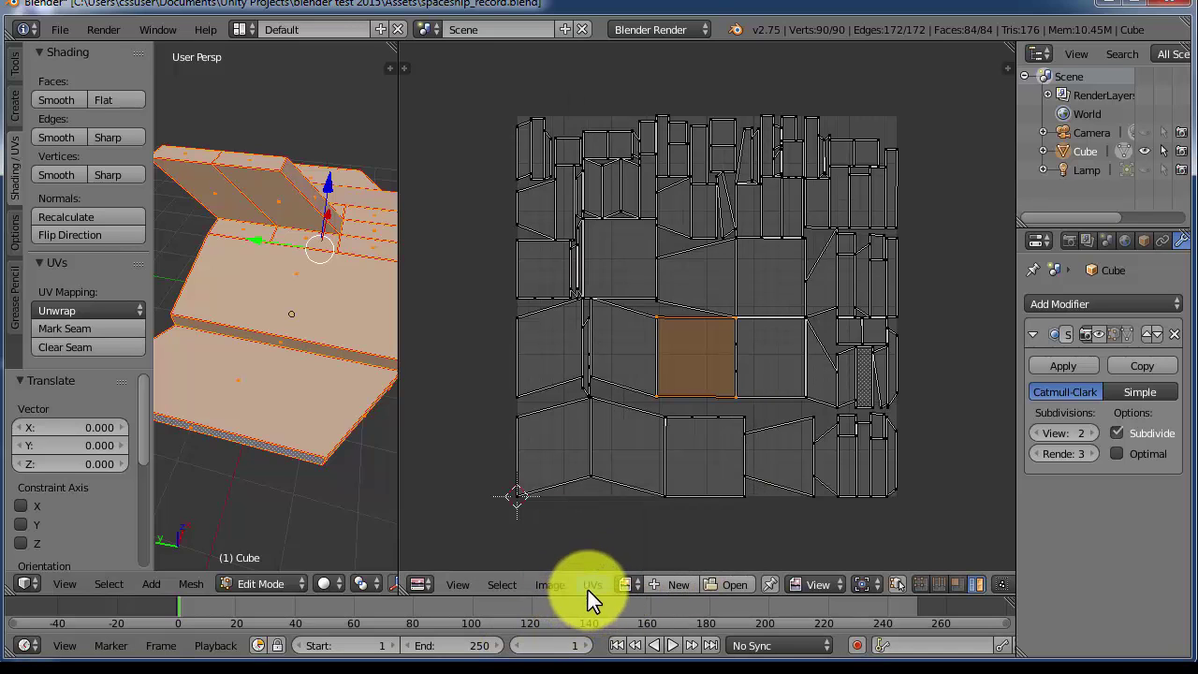
left_click(587, 581)
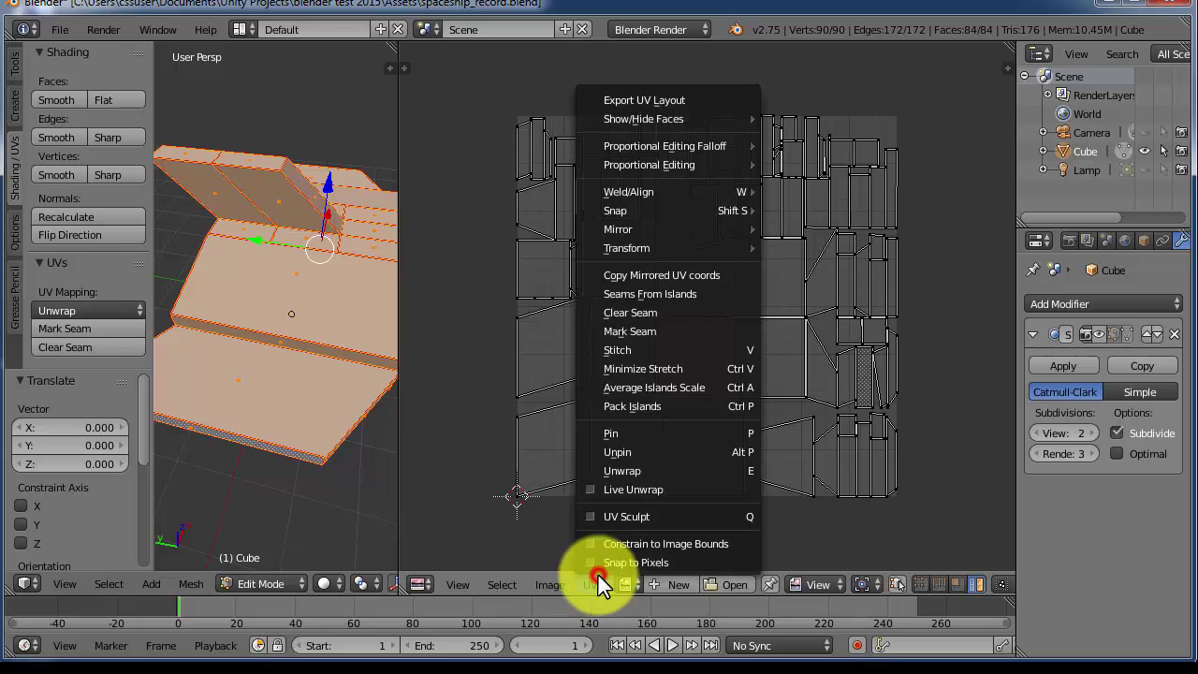
left_click(659, 103)
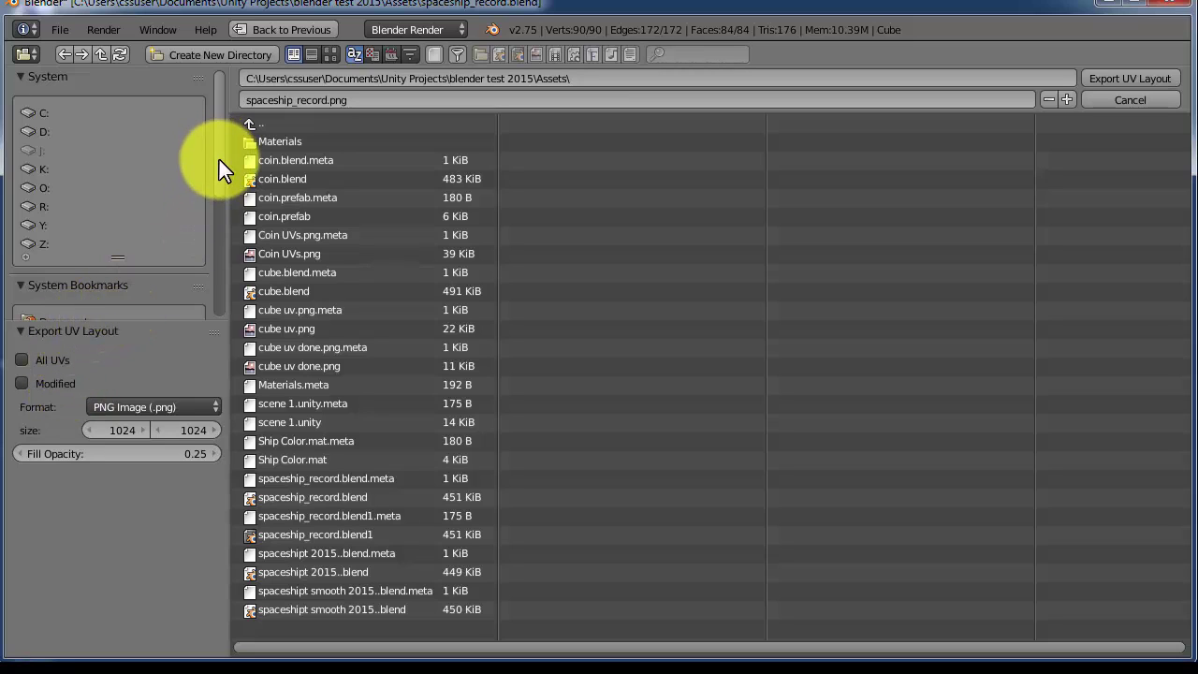
left_click_drag(219, 159, 213, 234)
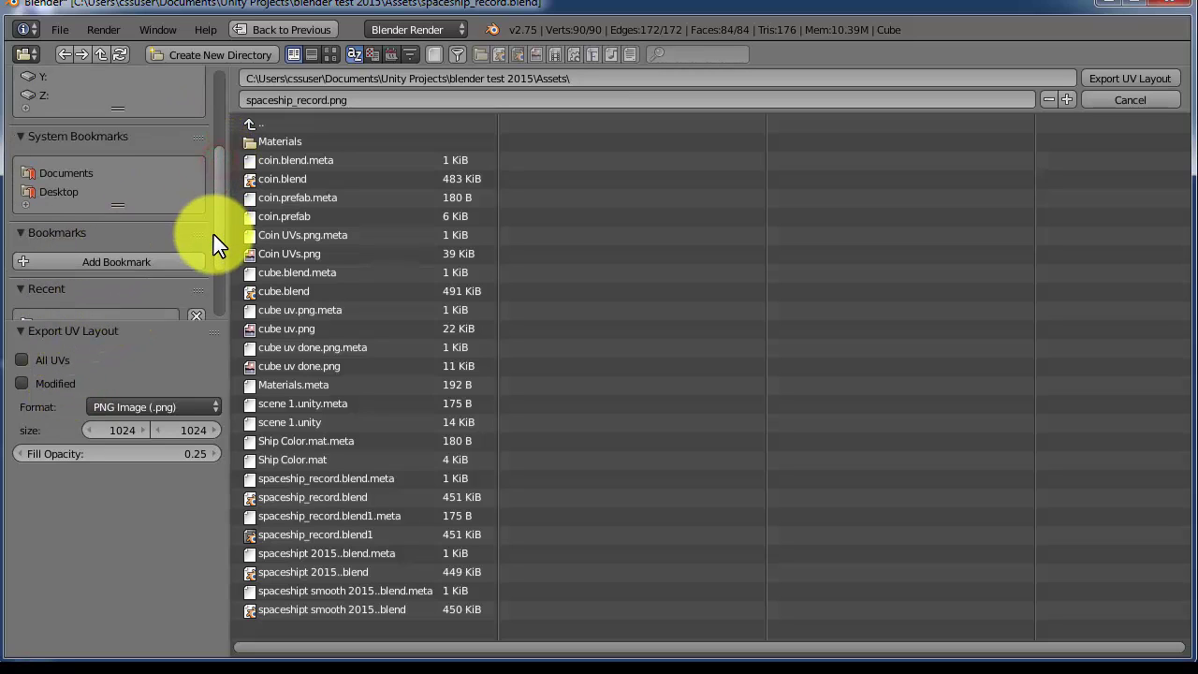
left_click(76, 191)
left_click(323, 99)
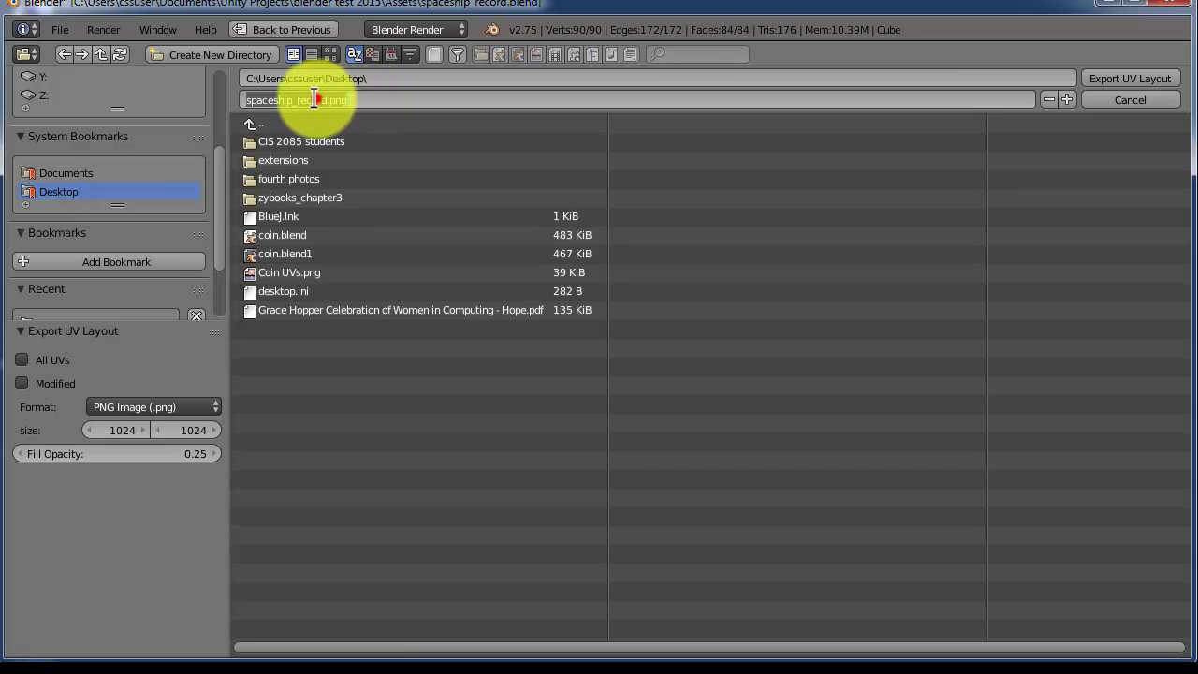
left_click(321, 99)
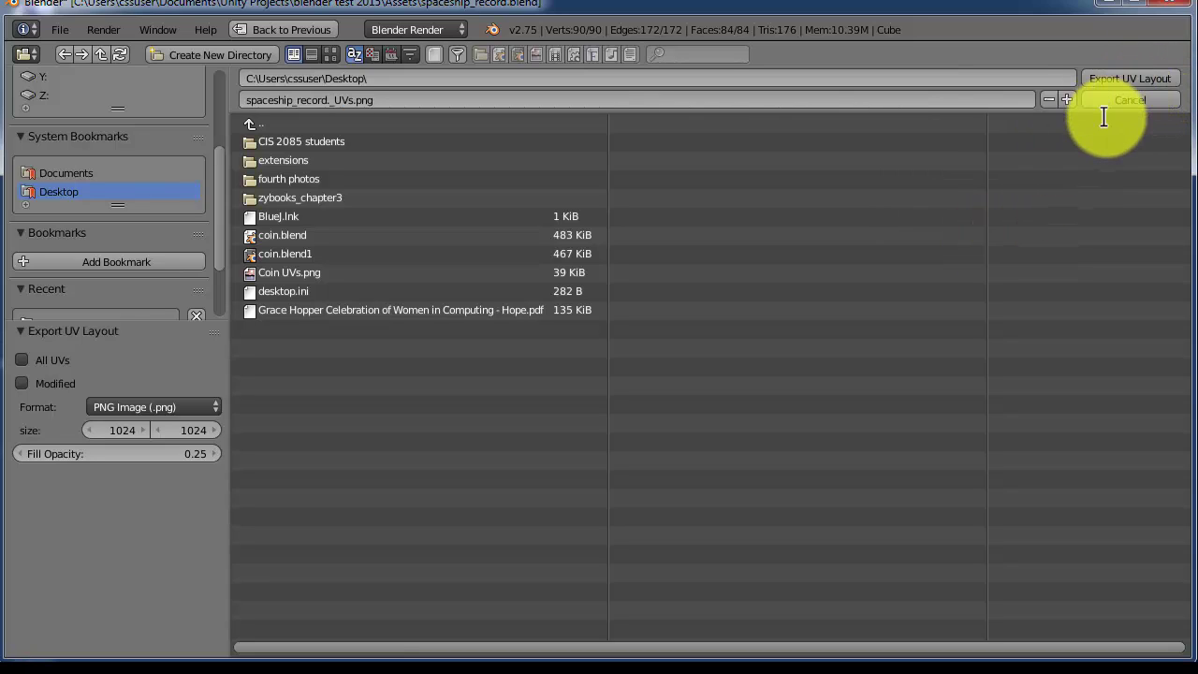
left_click(1115, 81)
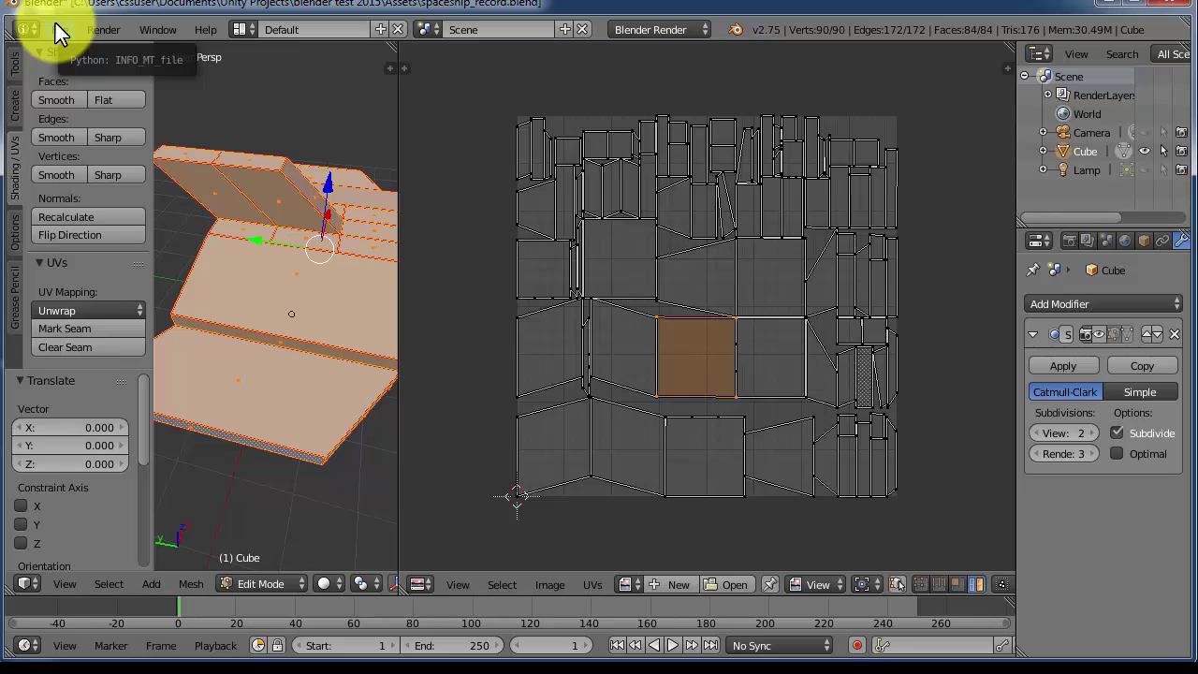
Save the project to the Desktop folder as spaceship_record.blend.
left_click(56, 22)
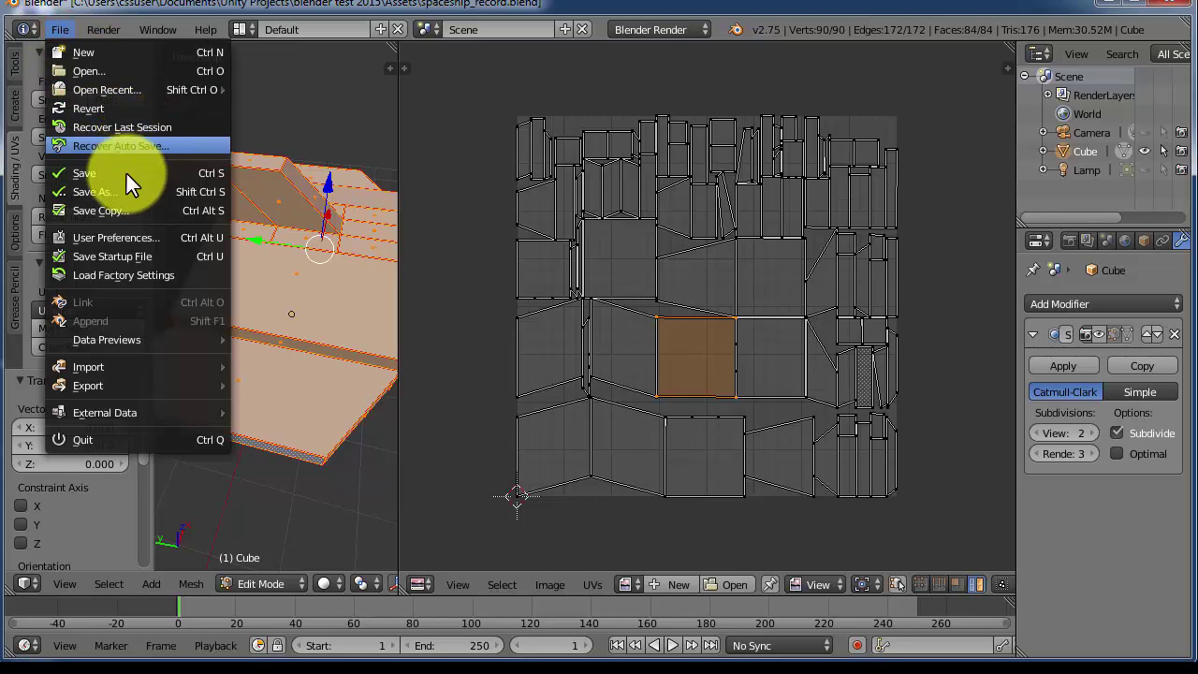
left_click(99, 192)
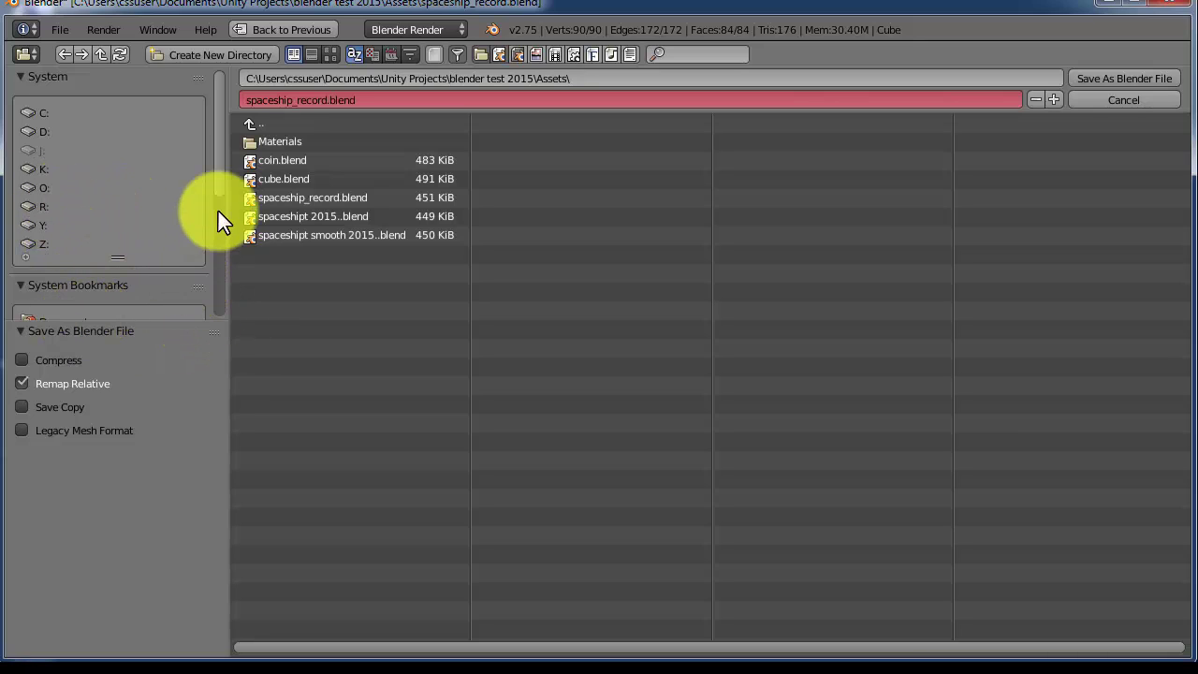
left_click_drag(220, 199, 213, 230)
left_click(51, 259)
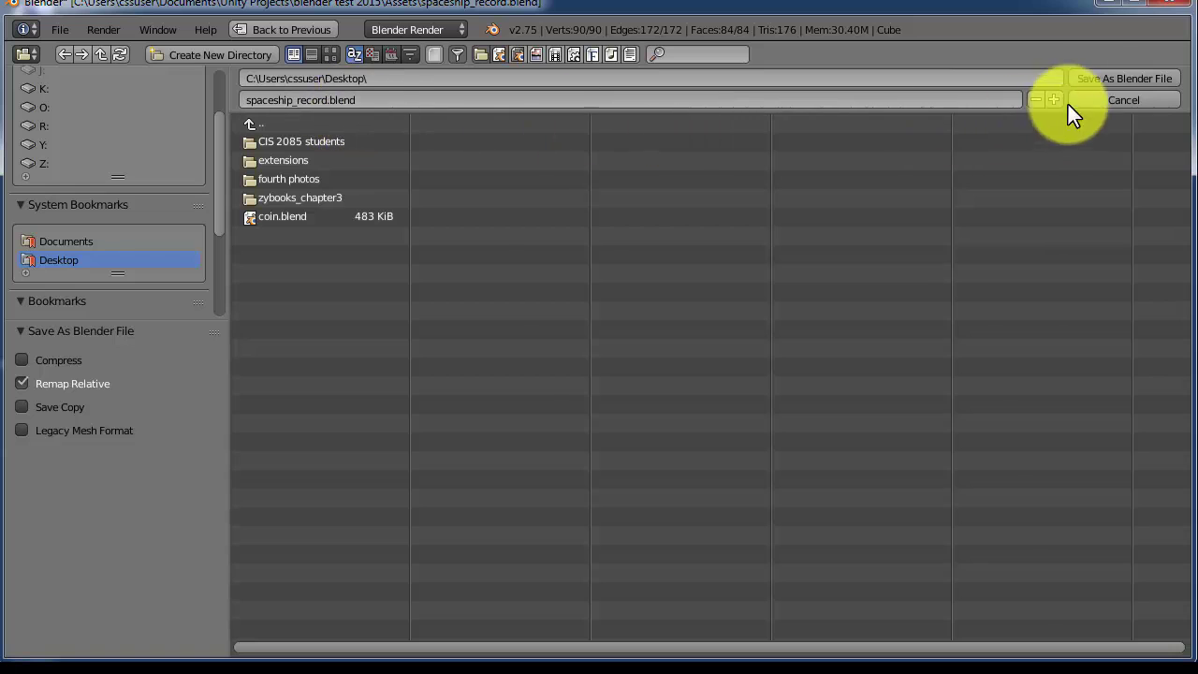
left_click(1127, 78)
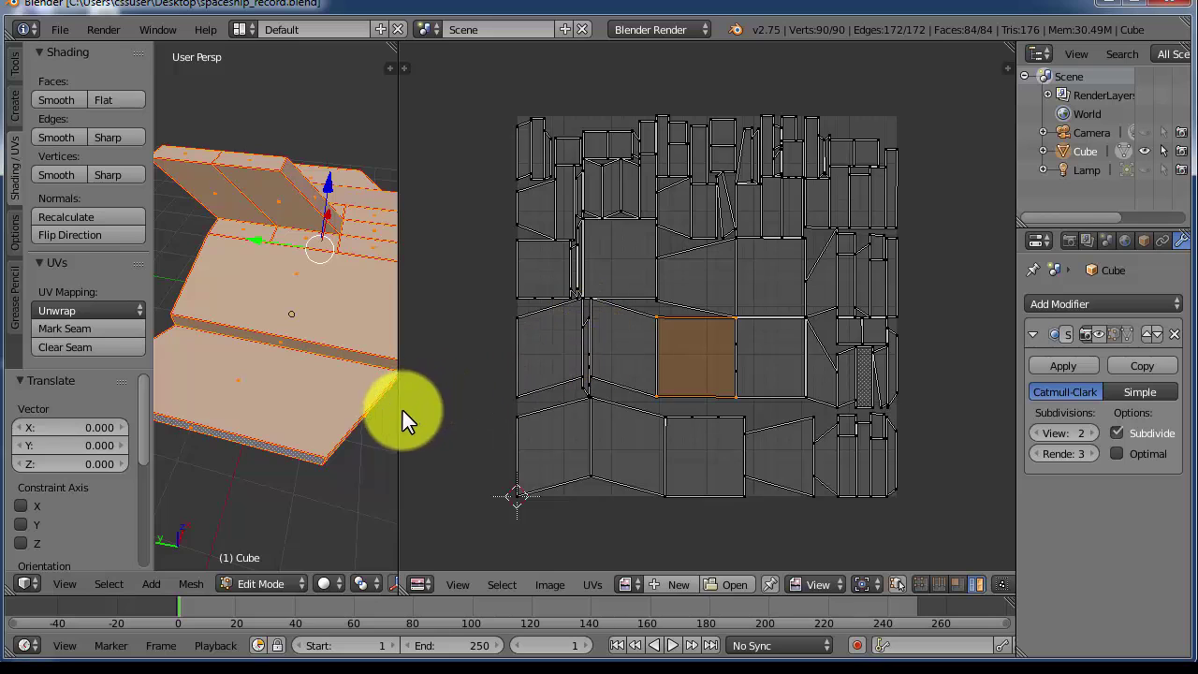
Resize the area borders, show the Cube's Material properties, and split the UV editor into two views.
left_click_drag(397, 418, 552, 393)
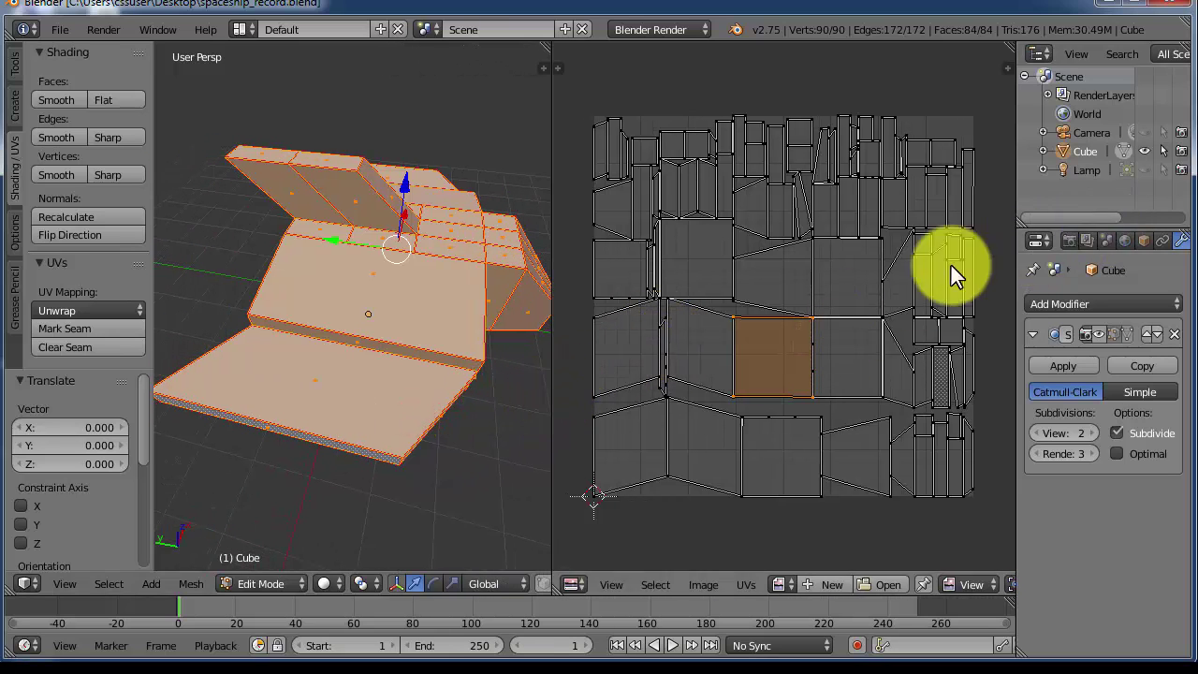
left_click_drag(550, 356, 522, 365)
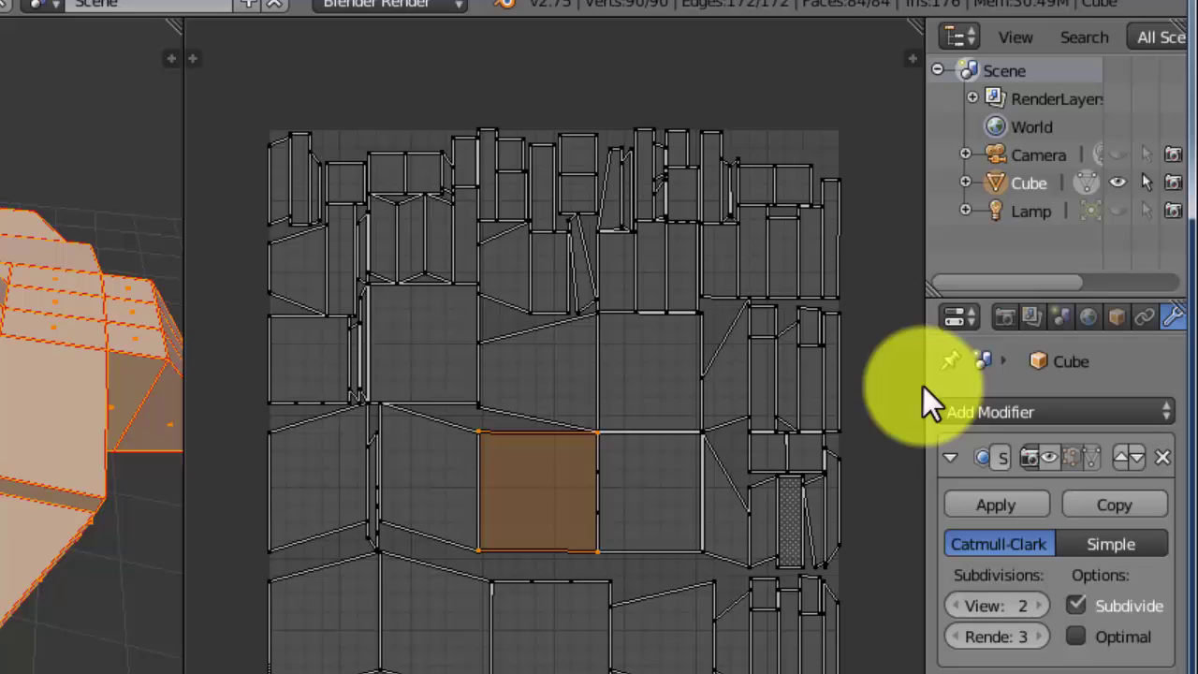
left_click_drag(923, 386, 730, 395)
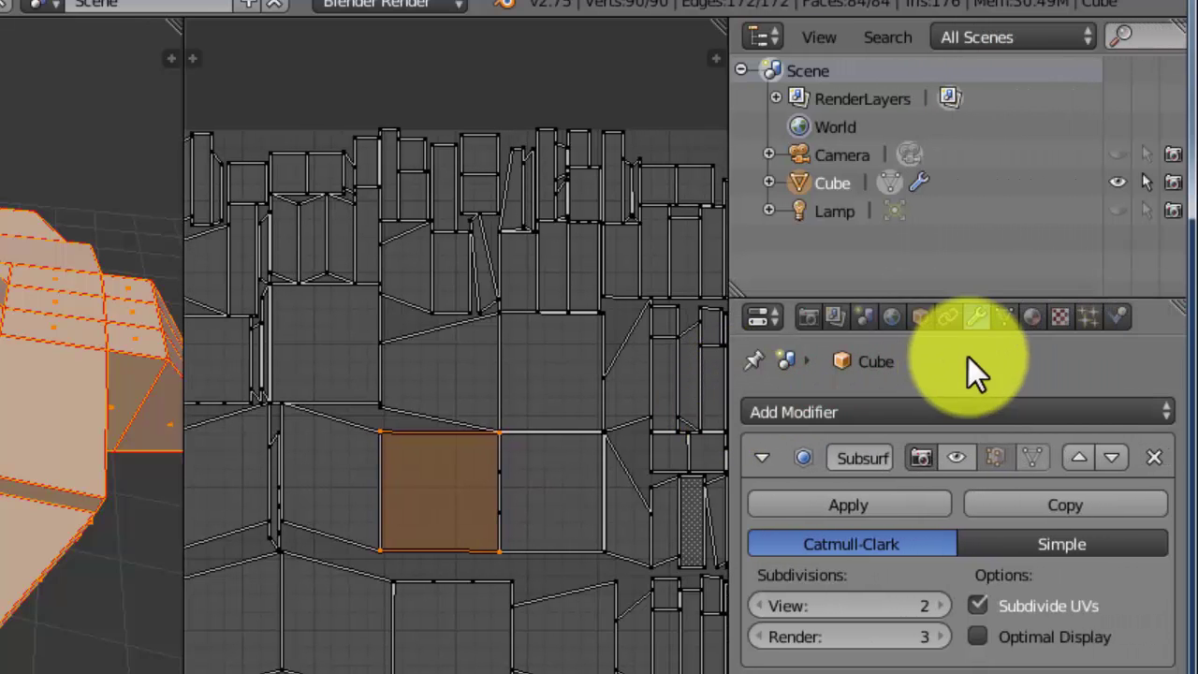
left_click(1029, 317)
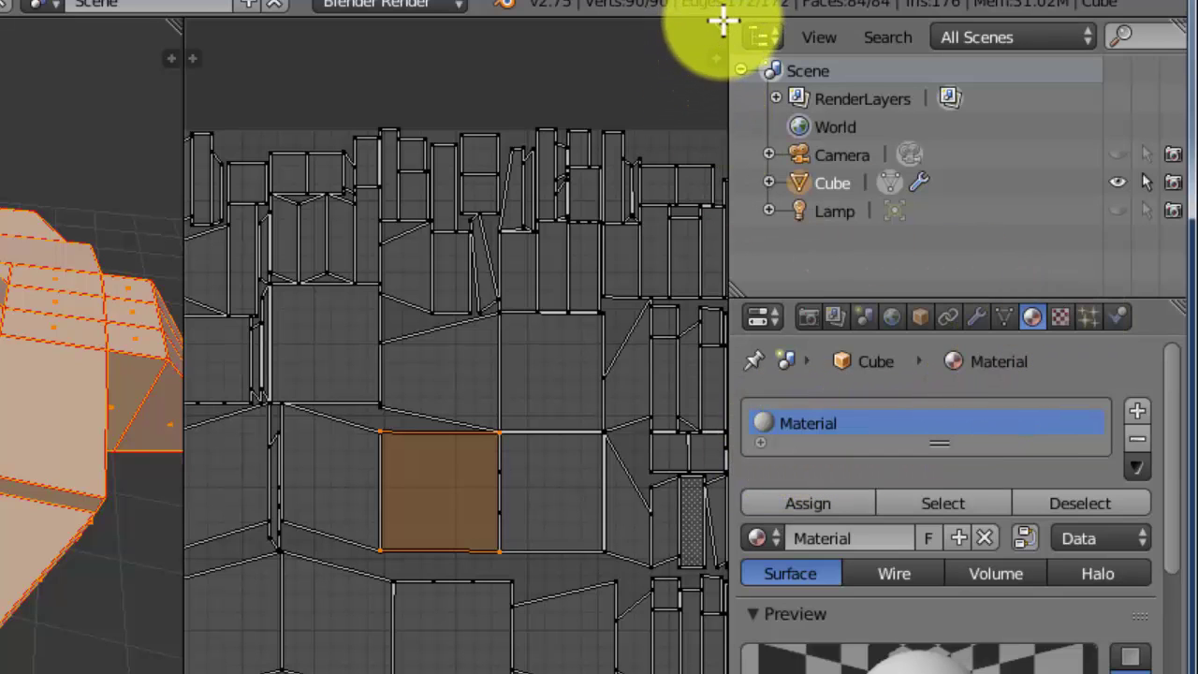
left_click_drag(717, 22, 677, 524)
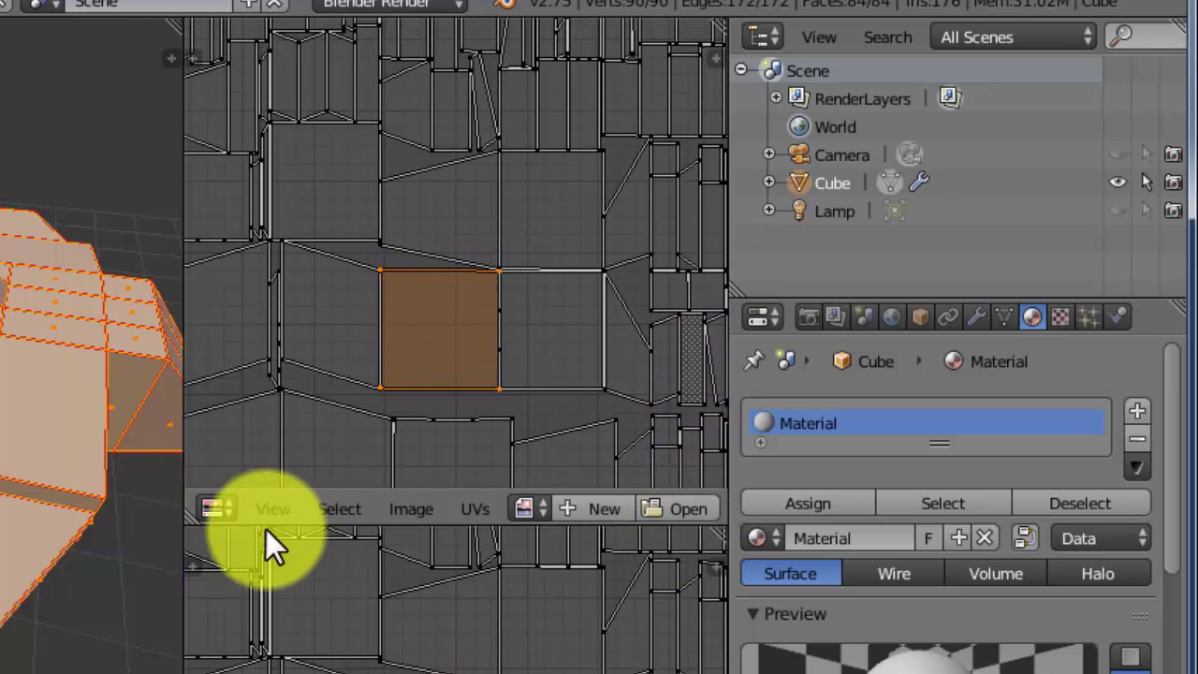
Change the upper split area's editor type to Node Editor.
left_click(212, 510)
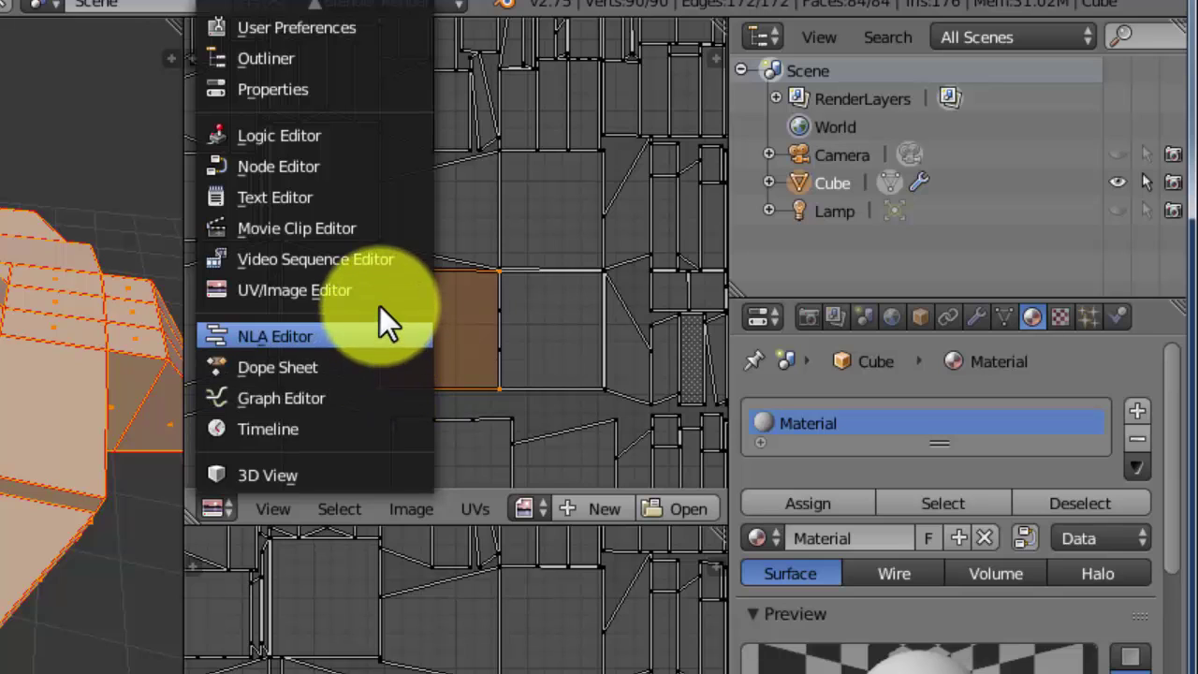
left_click(372, 283)
left_click(212, 507)
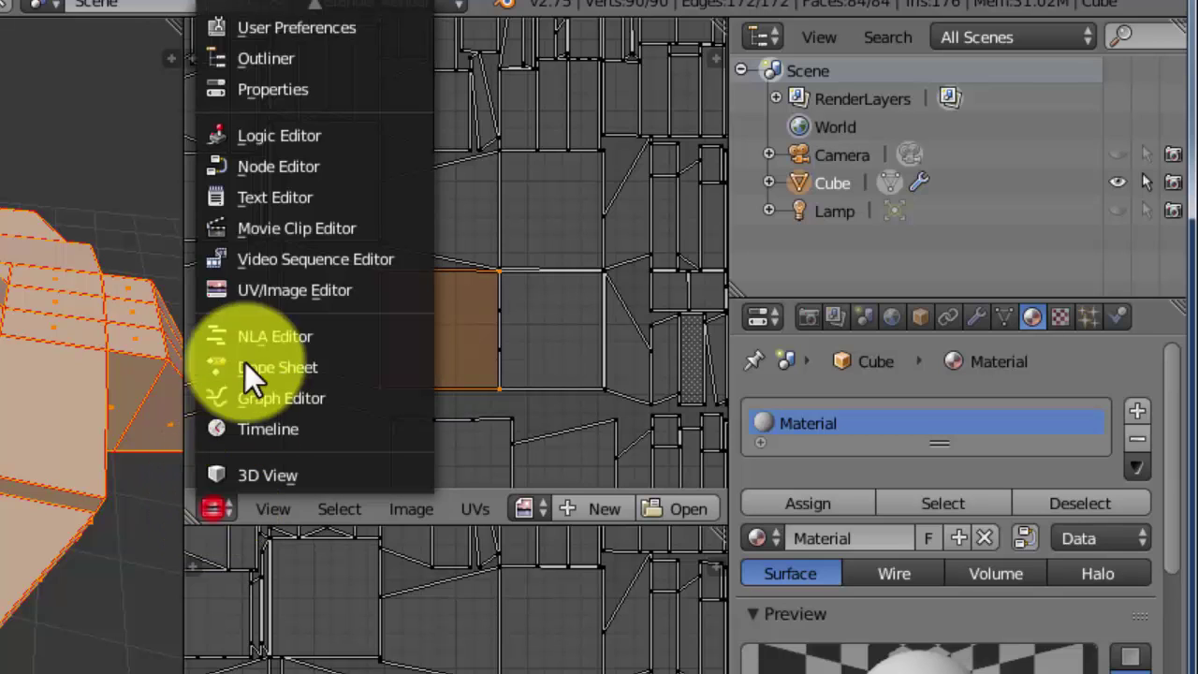
left_click(274, 167)
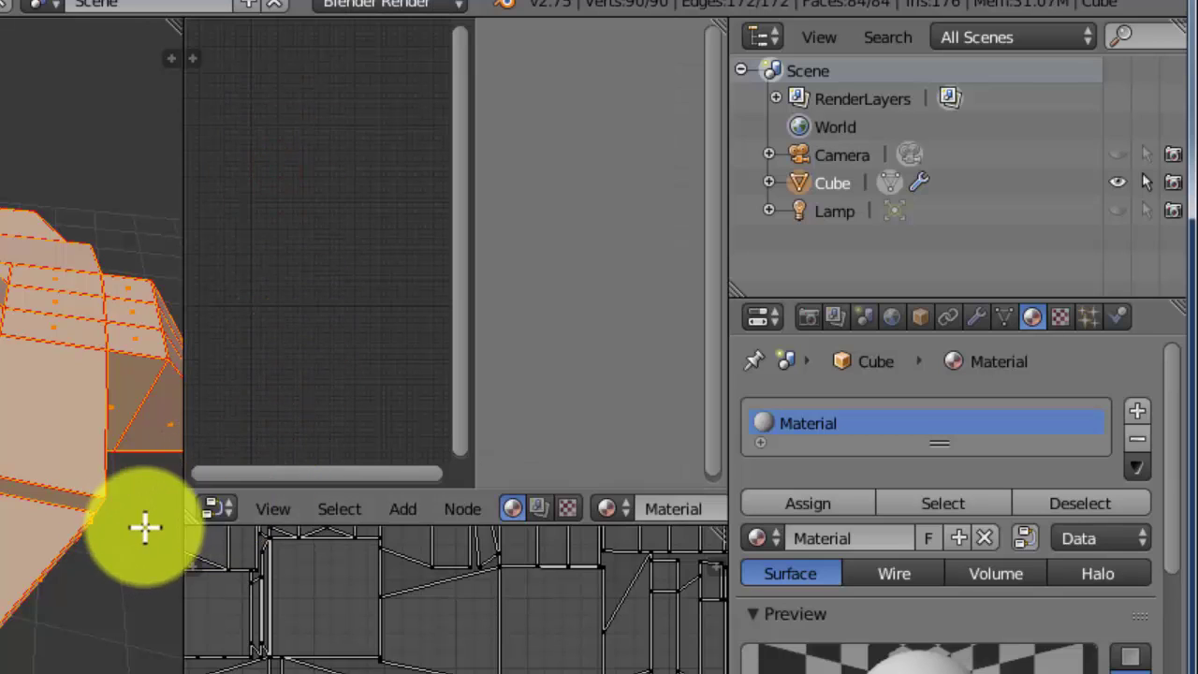
left_click_drag(183, 514, 0, 513)
Enable Use Nodes for the Cube's material, hide the sidebar, and zoom in on the Material and Output nodes.
left_click(525, 508)
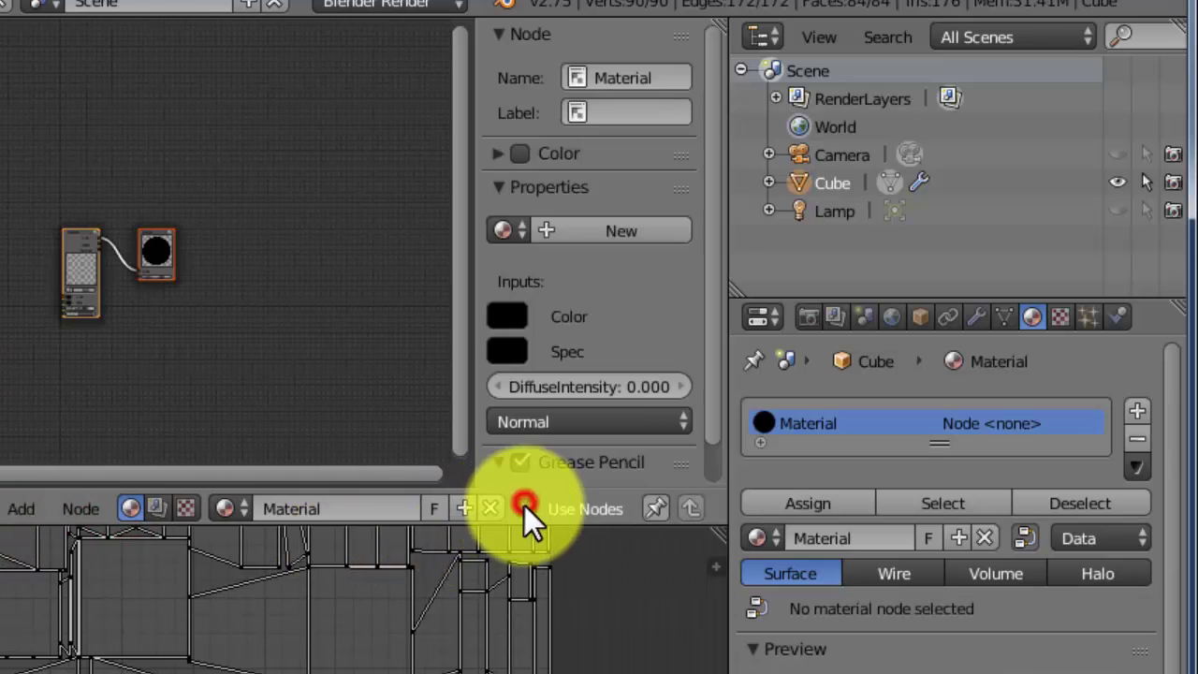
left_click_drag(0, 460, 157, 459)
left_click_drag(475, 328, 722, 361)
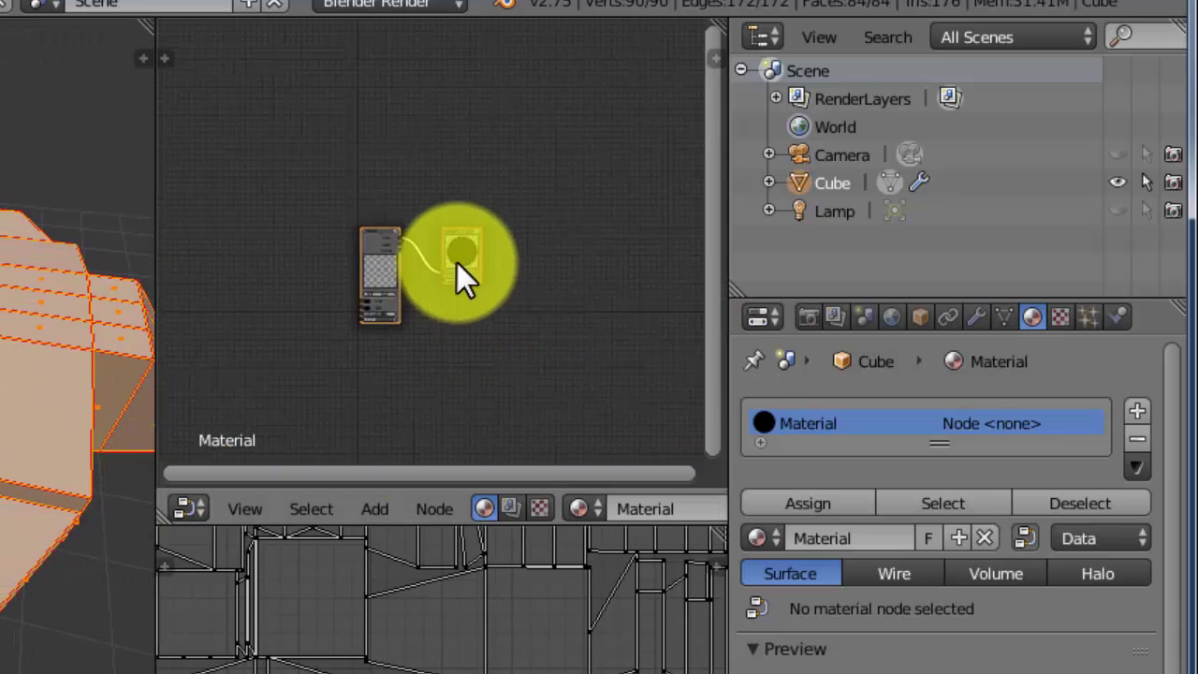
middle_click_drag(457, 263, 383, 365, "ctrl")
scroll(319, 381, "up", 3)
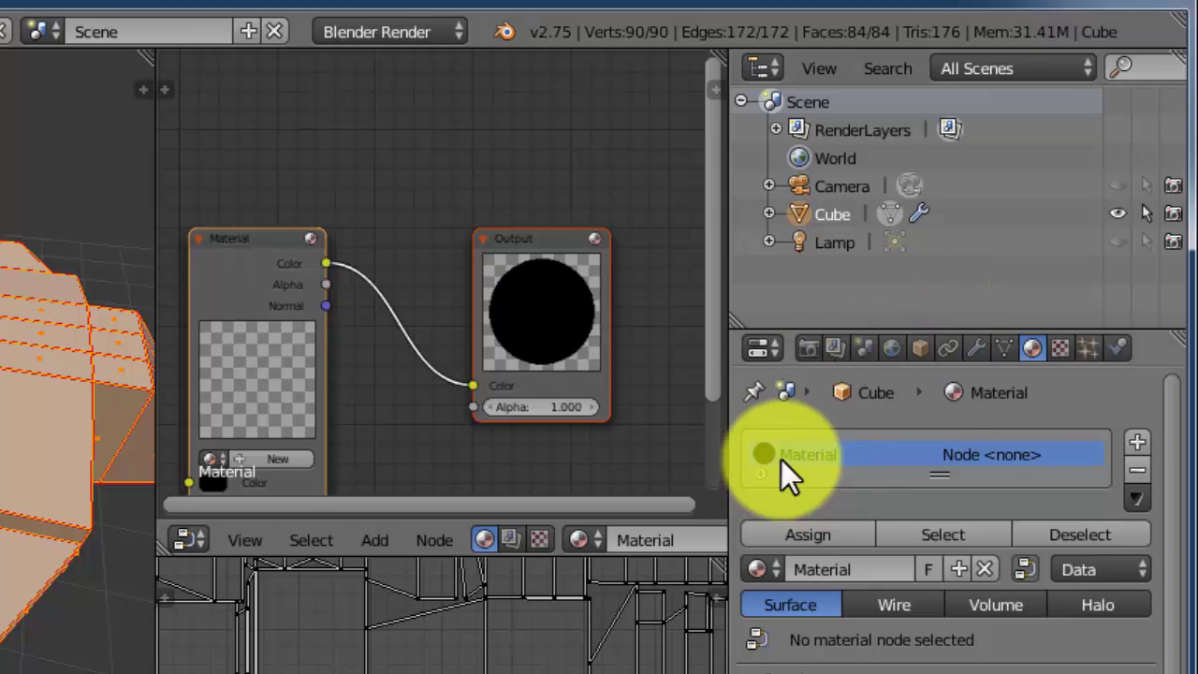
left_click_drag(781, 460, 514, 361)
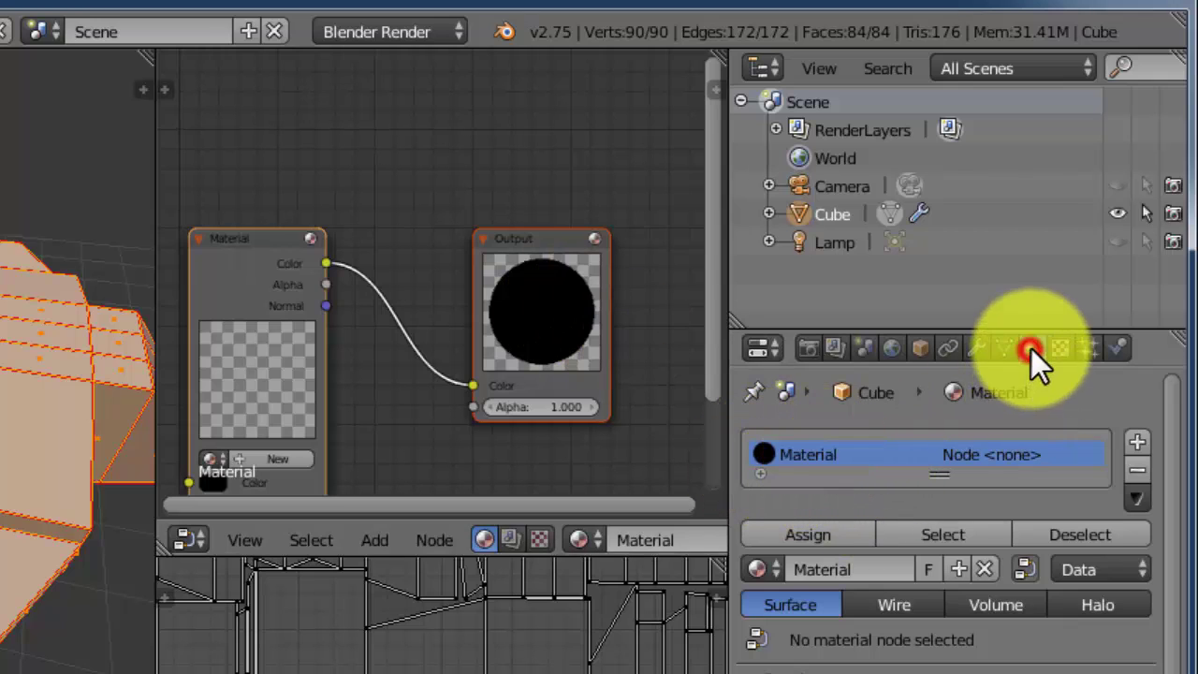
Change the material name field from Material to 'Spaceship Material'.
left_click(775, 456)
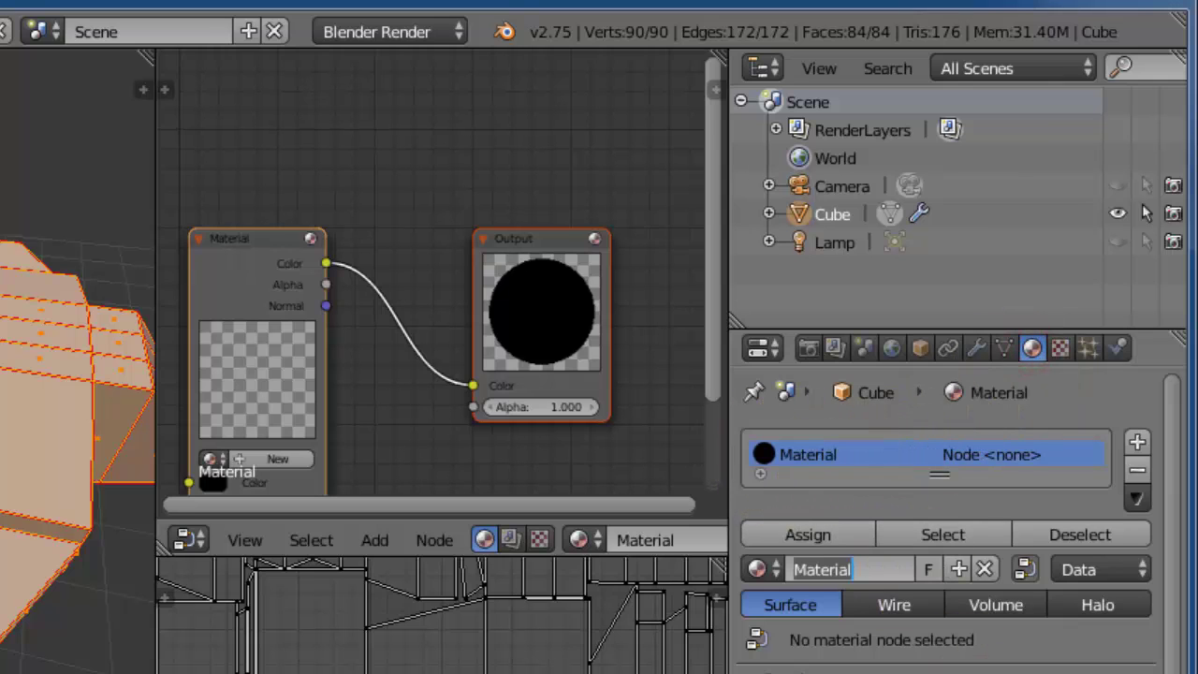
left_click(852, 572)
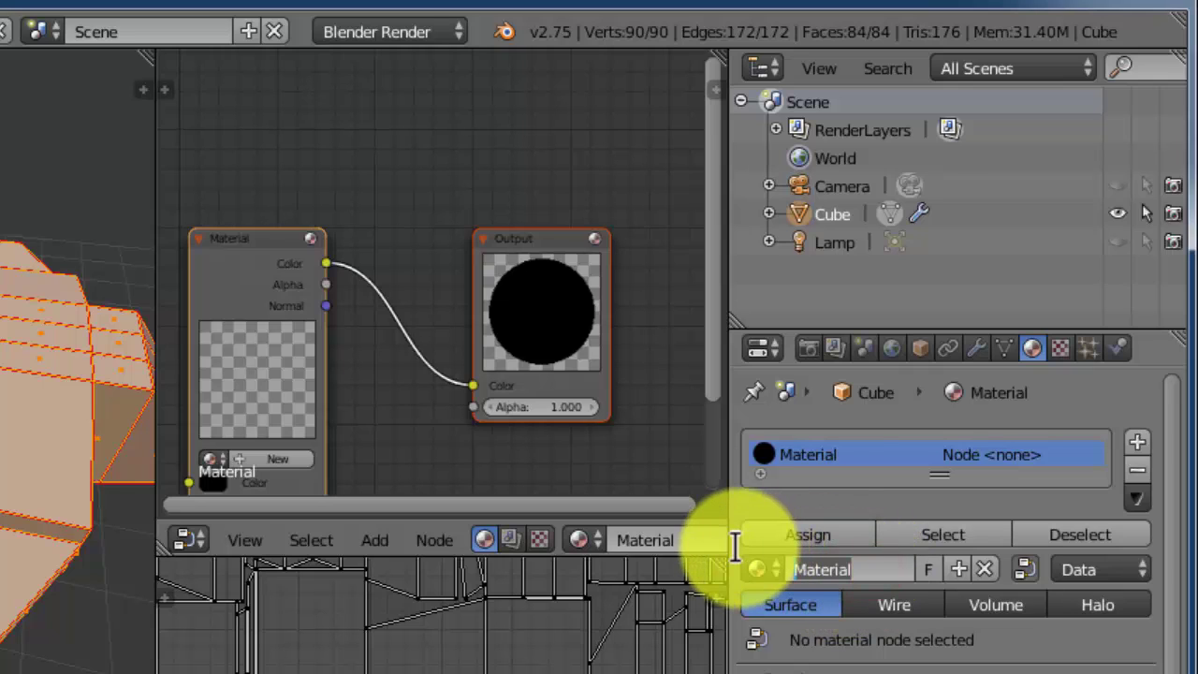
type("S")
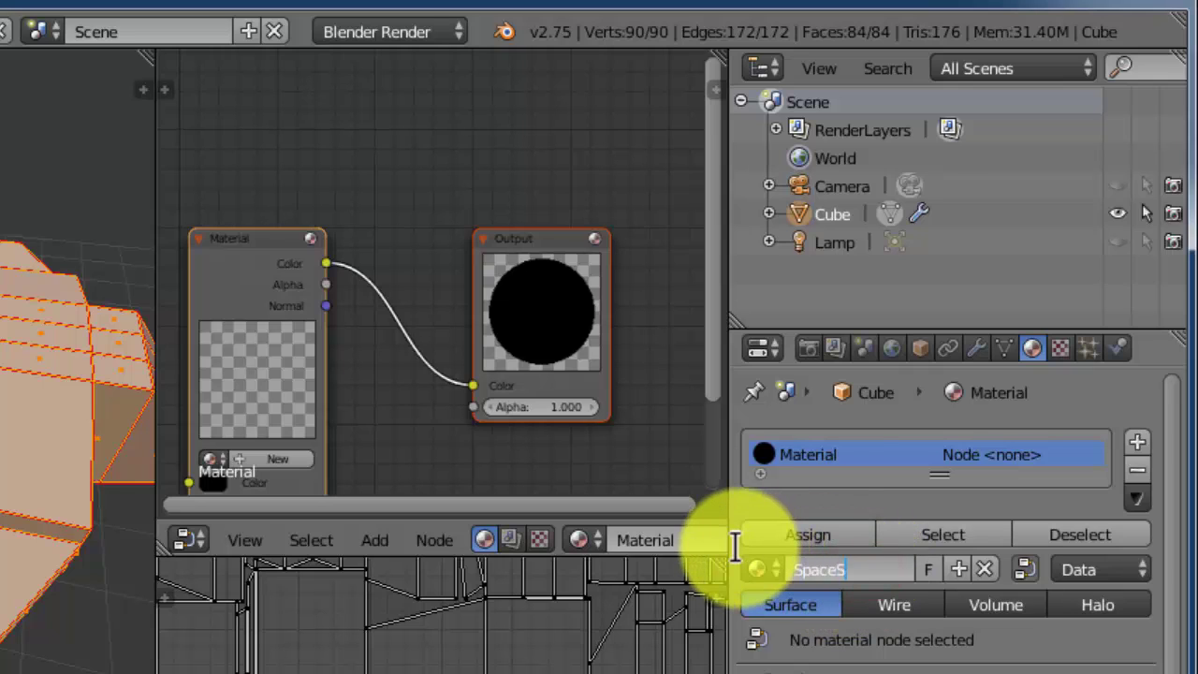
type("paceship")
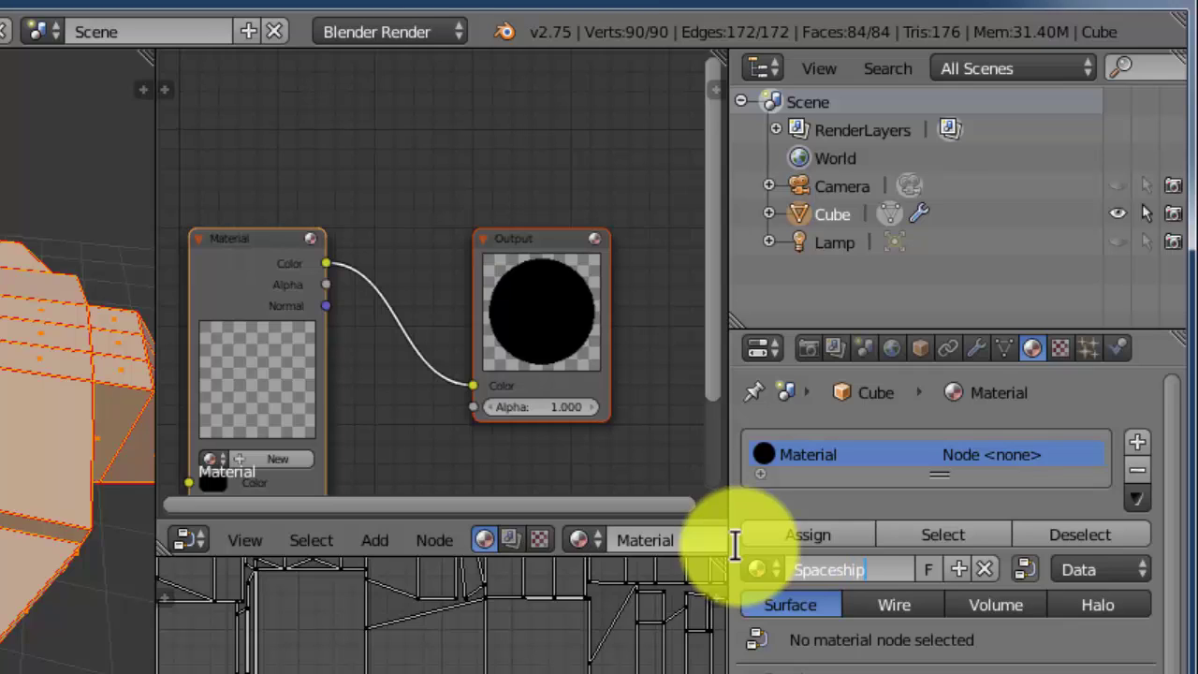
type(" Material")
key("Return")
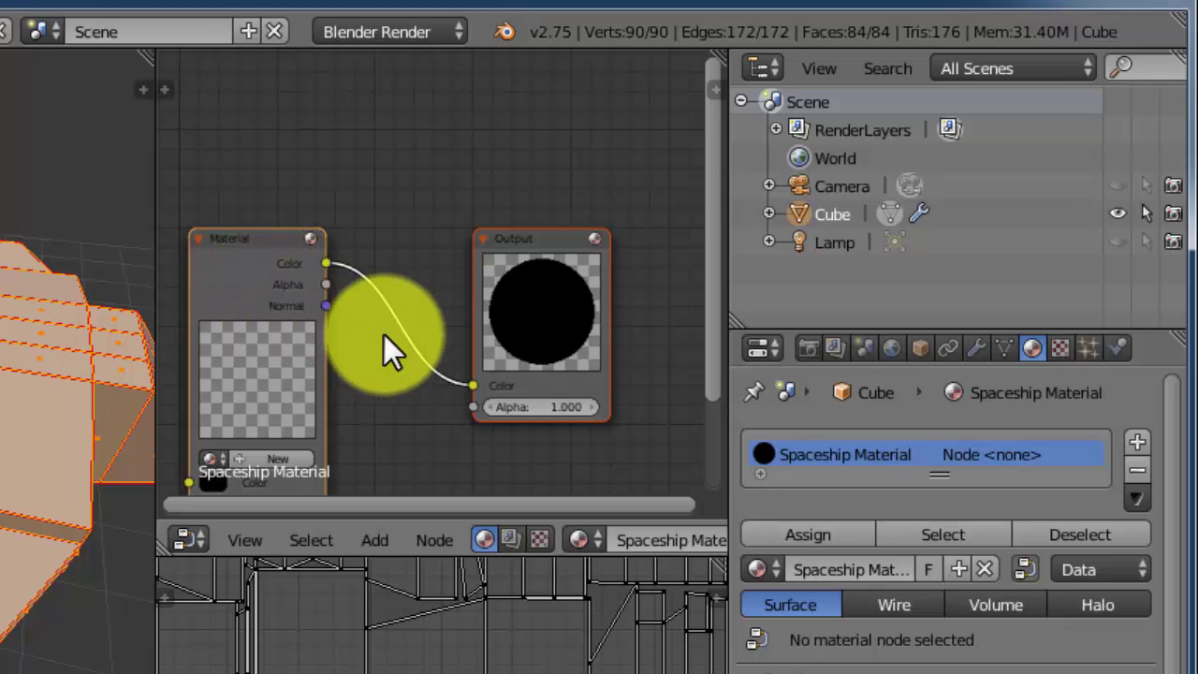
middle_click_drag(411, 328, 413, 325)
left_click_drag(373, 497, 179, 493)
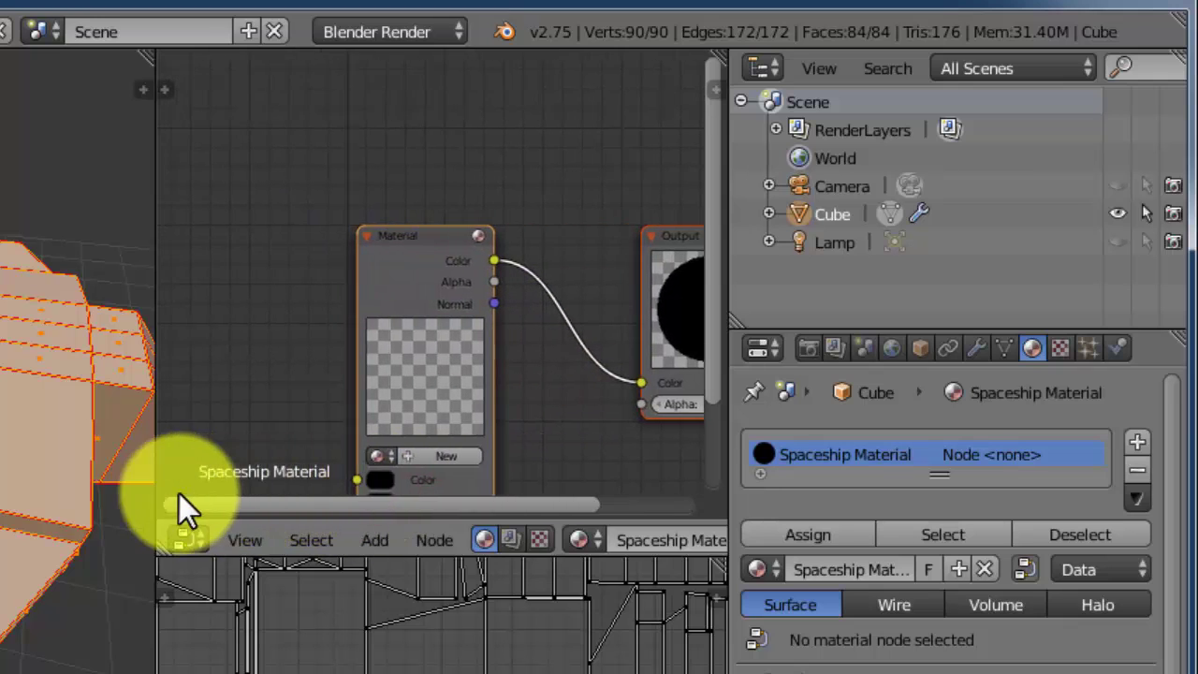
Switch the render engine to Cycles and add an Image Texture node to the material.
left_click(391, 31)
left_click(361, 128)
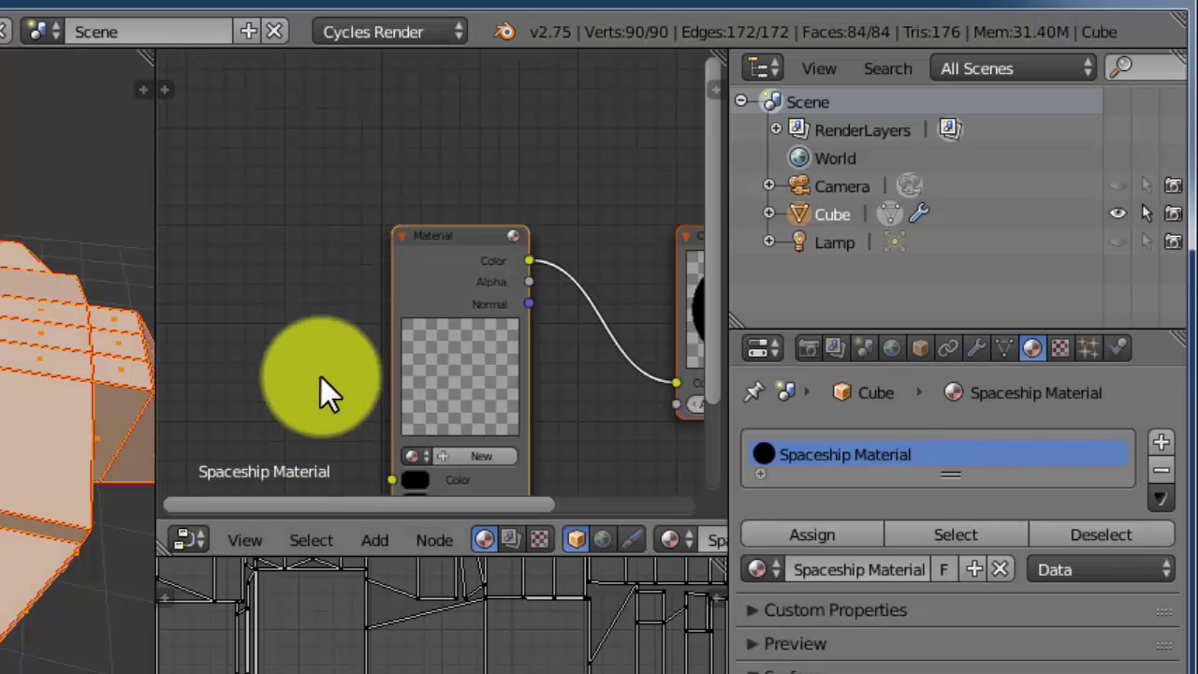
left_click(375, 540)
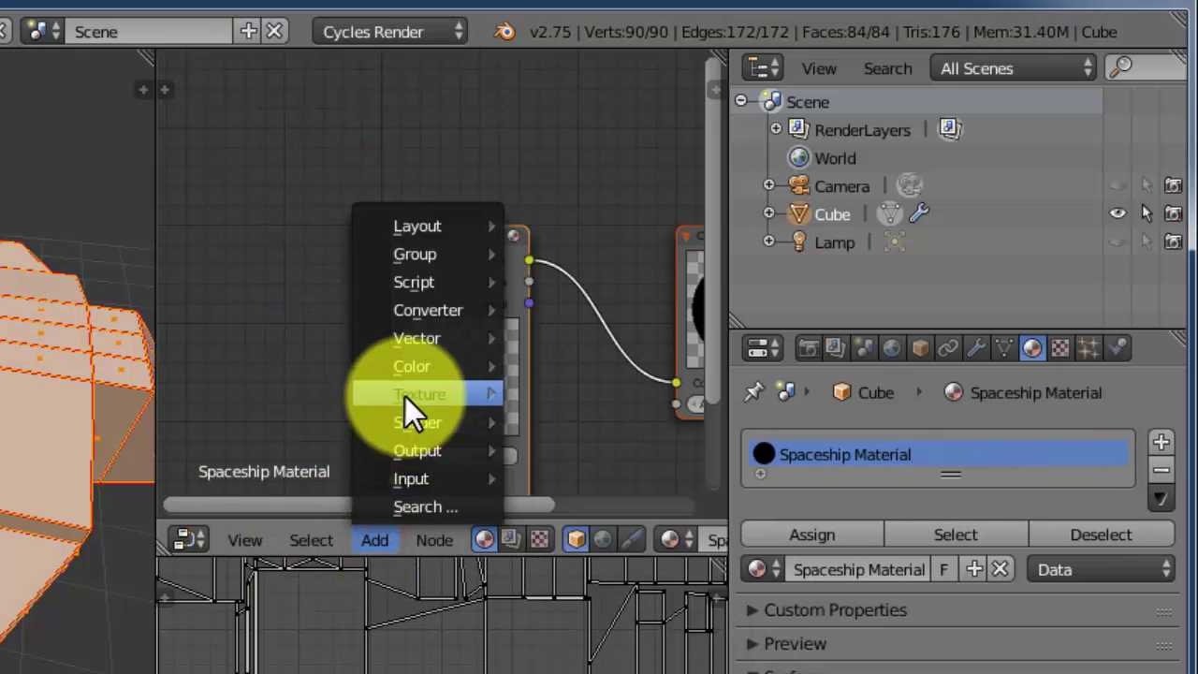
mouse_move(421, 394)
left_click(546, 391)
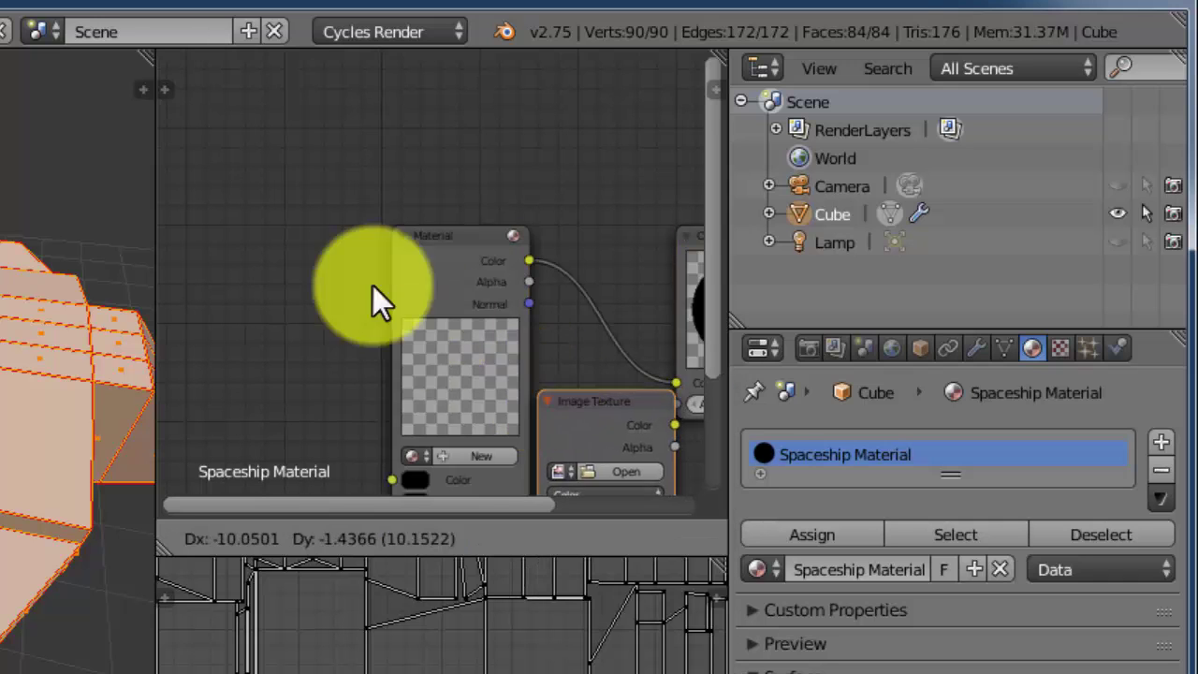
left_click(191, 271)
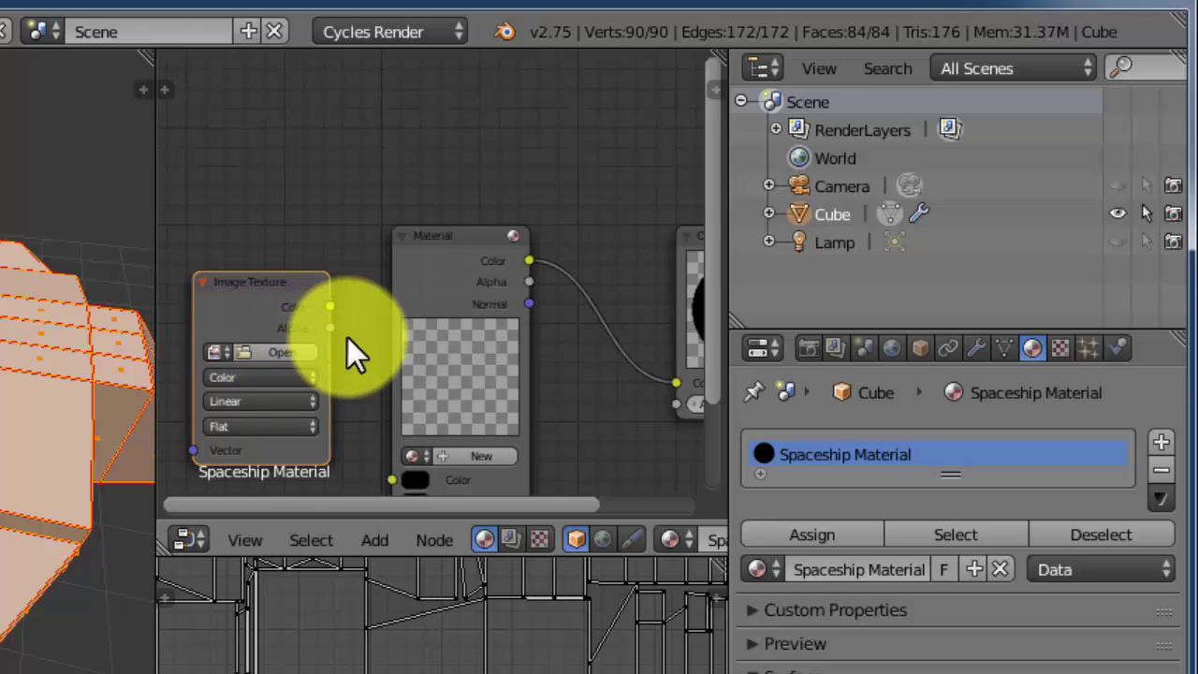
Link the Image Texture's Color to the Material Color and load spaceship_record_UVs.png.
middle_click_drag(349, 336, 371, 171)
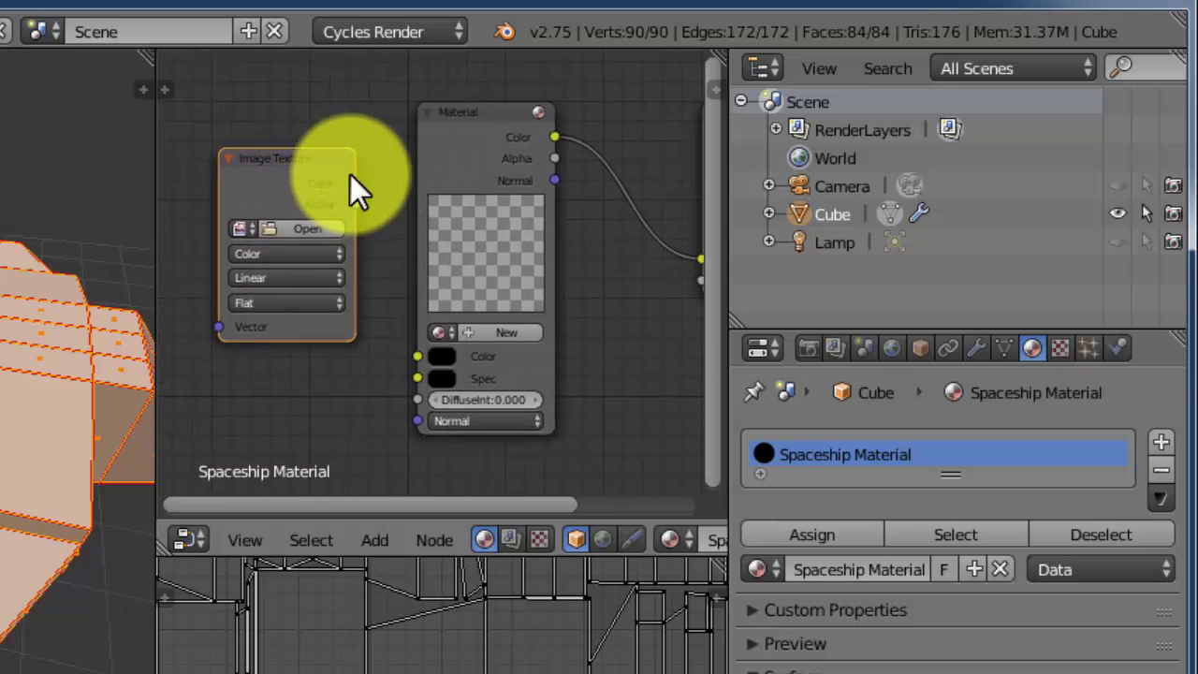
left_click_drag(355, 181, 412, 357)
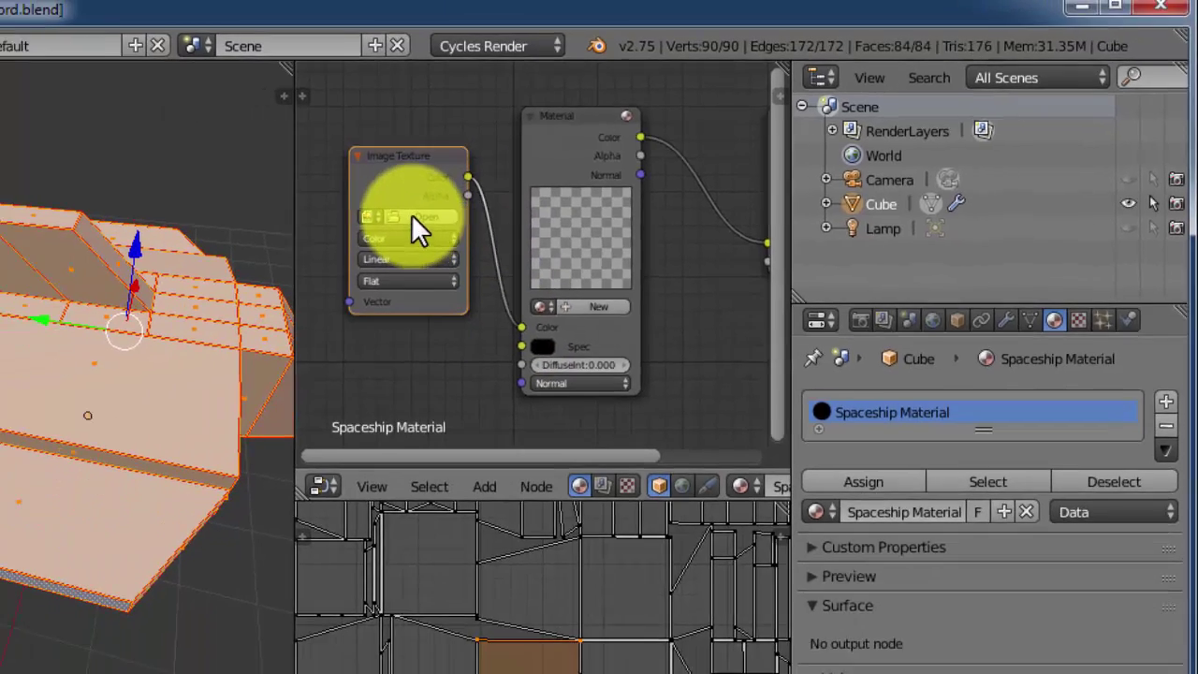
left_click(413, 216)
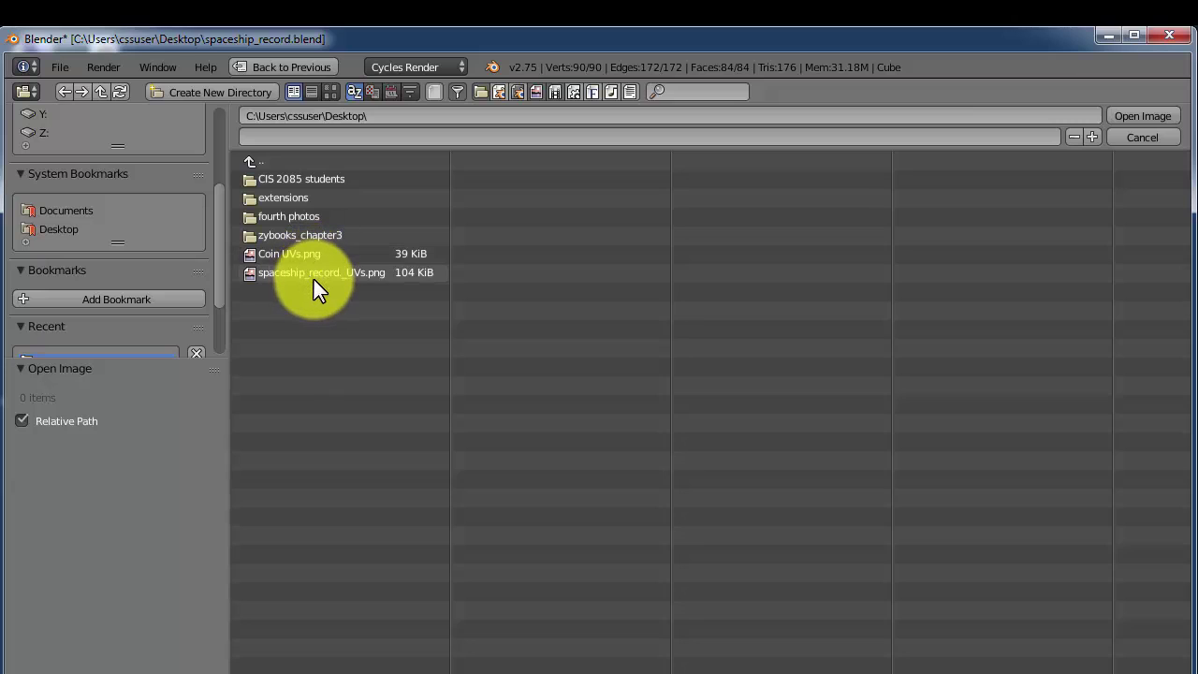
left_click(315, 275)
double_click(314, 276)
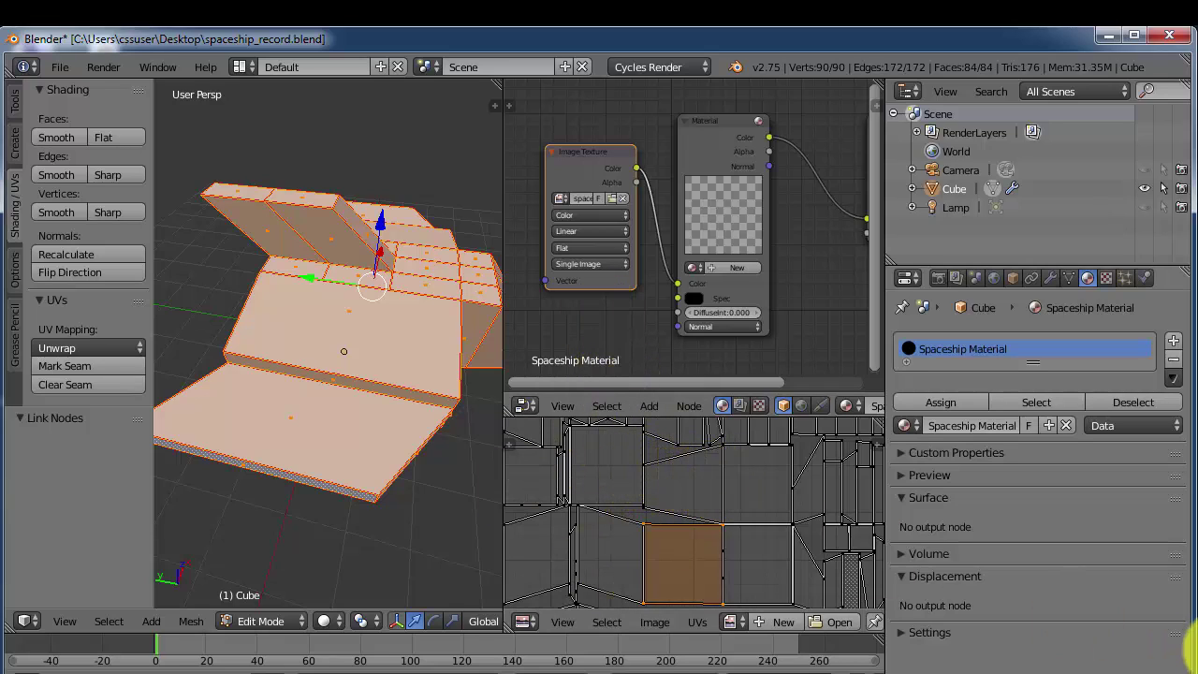
From the desktop, open spaceship_record_UVs.png in GIMP with Edit with GIMP.
key("super+d")
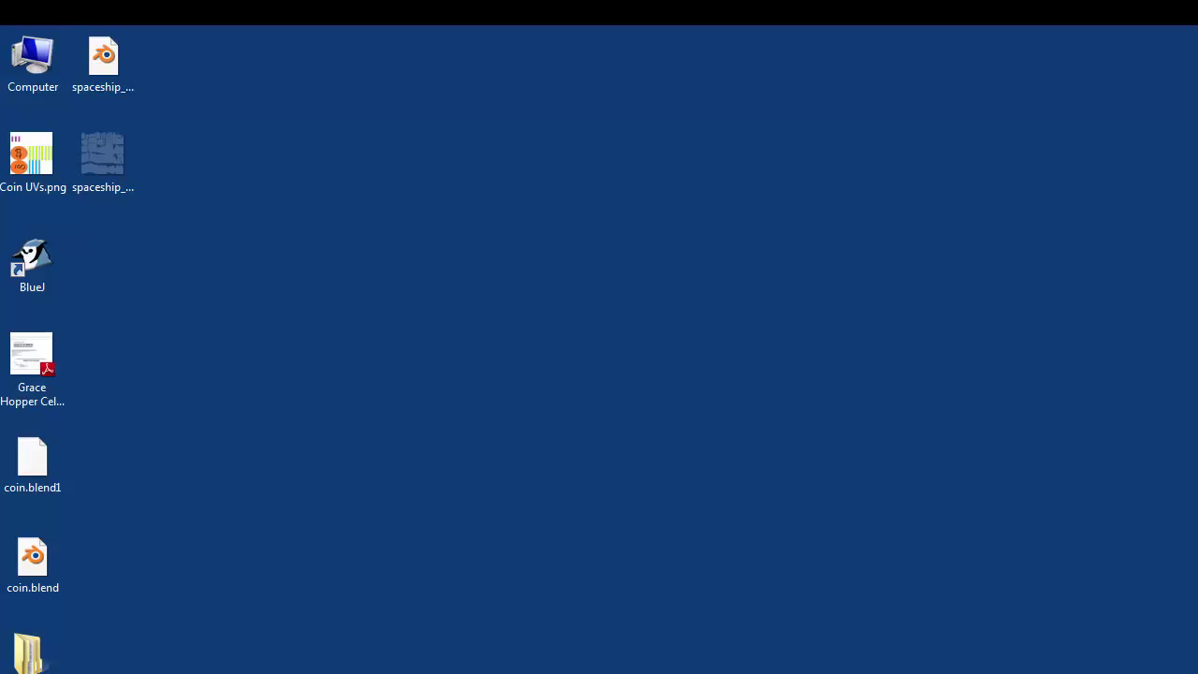
left_click(99, 166)
left_click(95, 161)
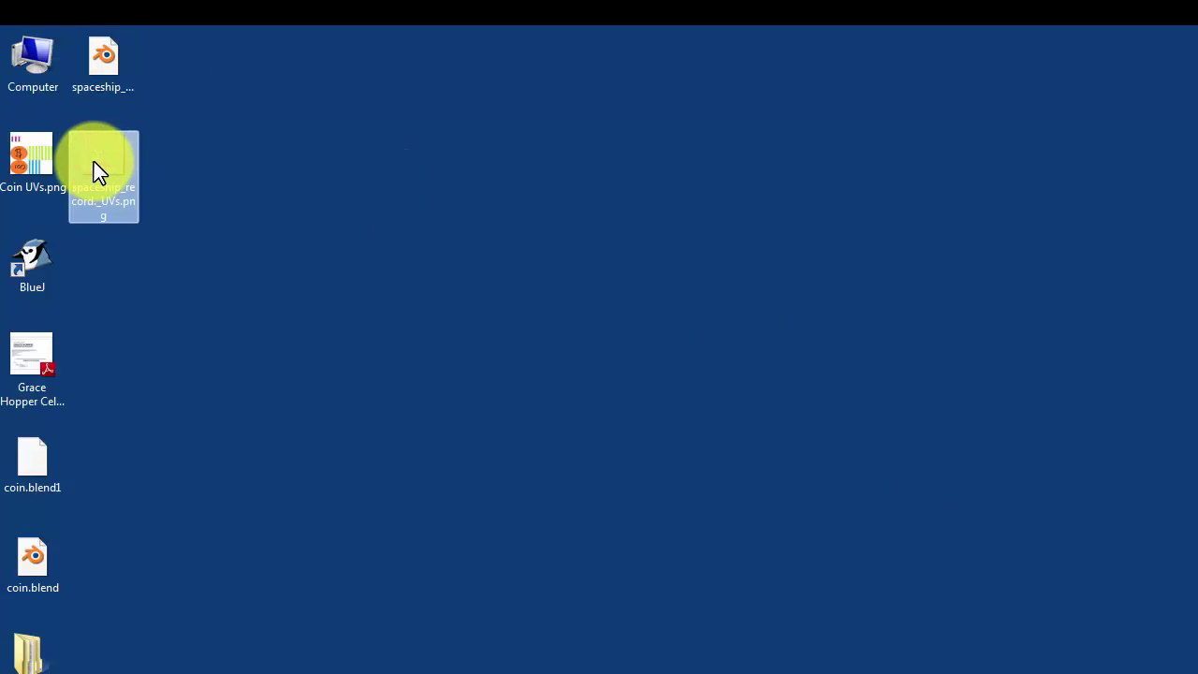
right_click(93, 165)
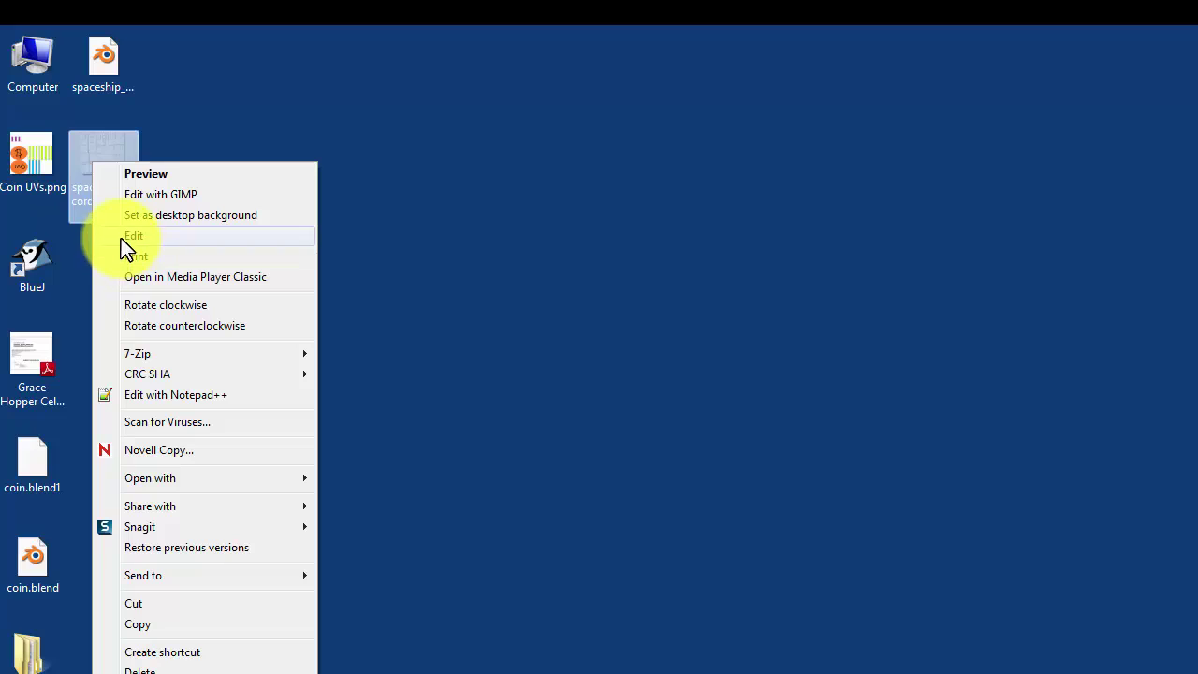
left_click(155, 204)
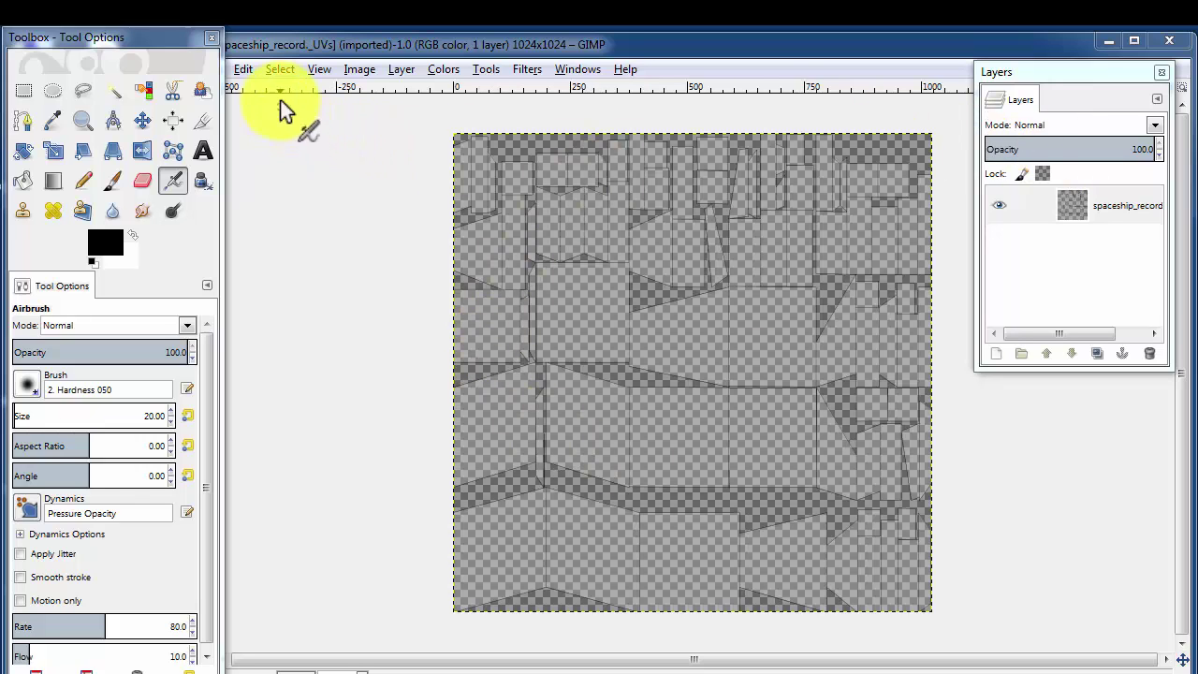
Create a new transparent-fill layer named UV Colors from the Layers panel.
left_click(996, 354)
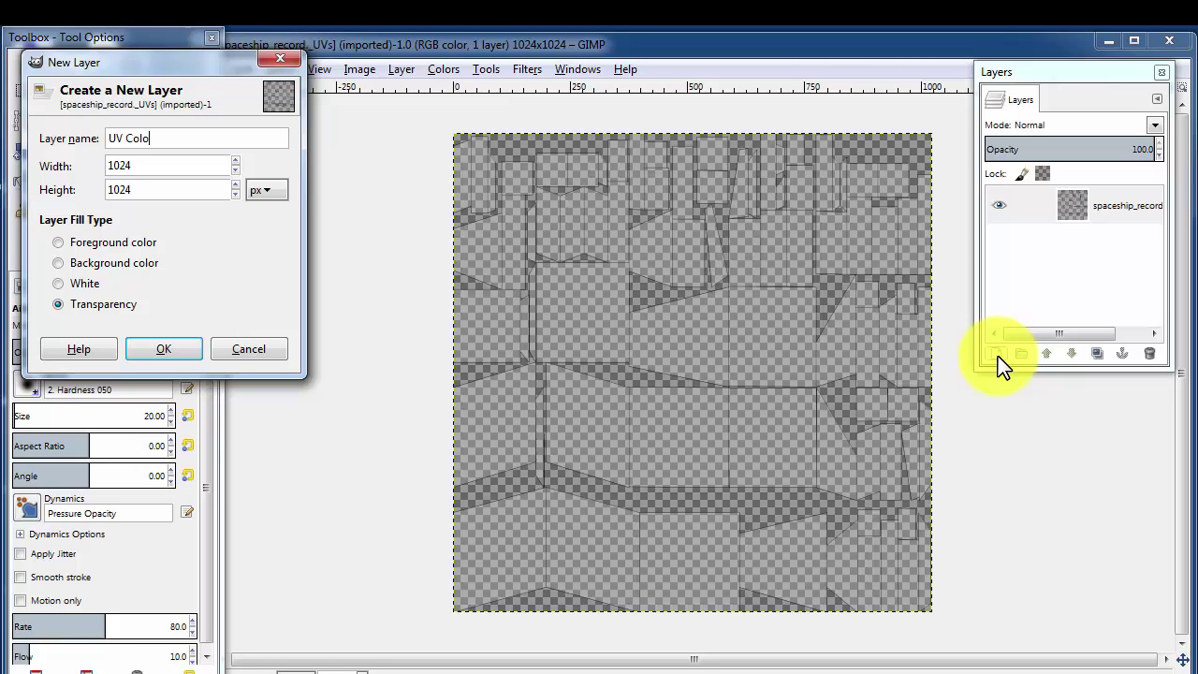
key("Return")
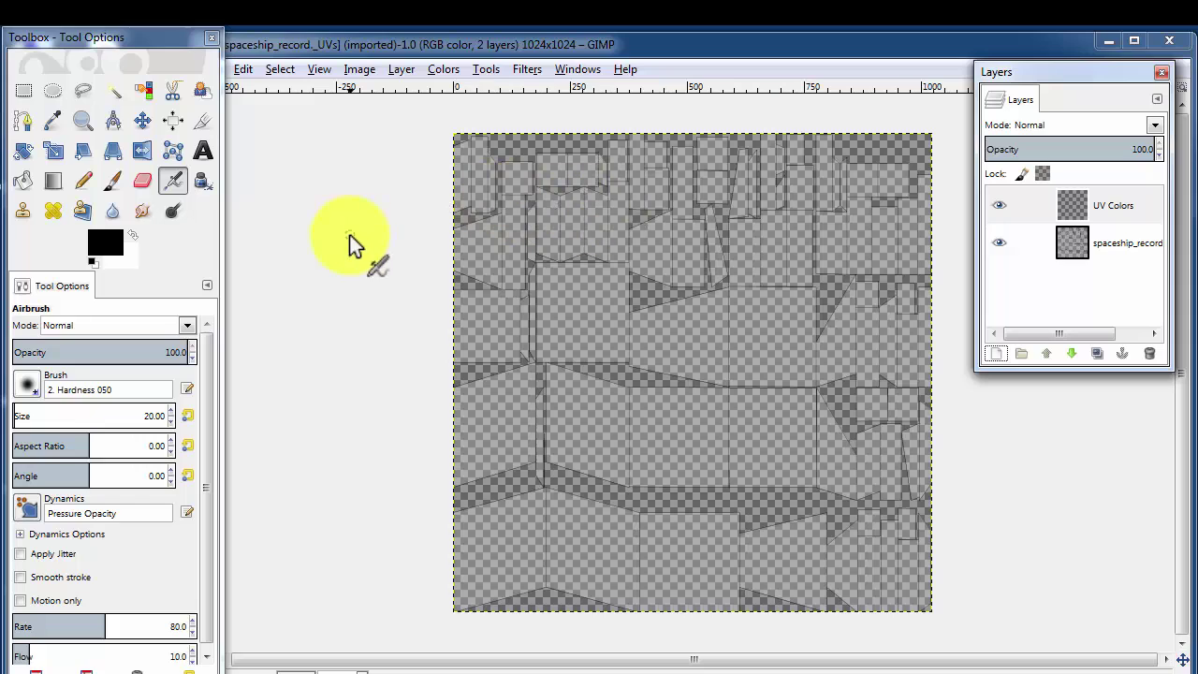
Select Bucket Fill and set the foreground colour to bright green 1fcd58.
left_click(22, 181)
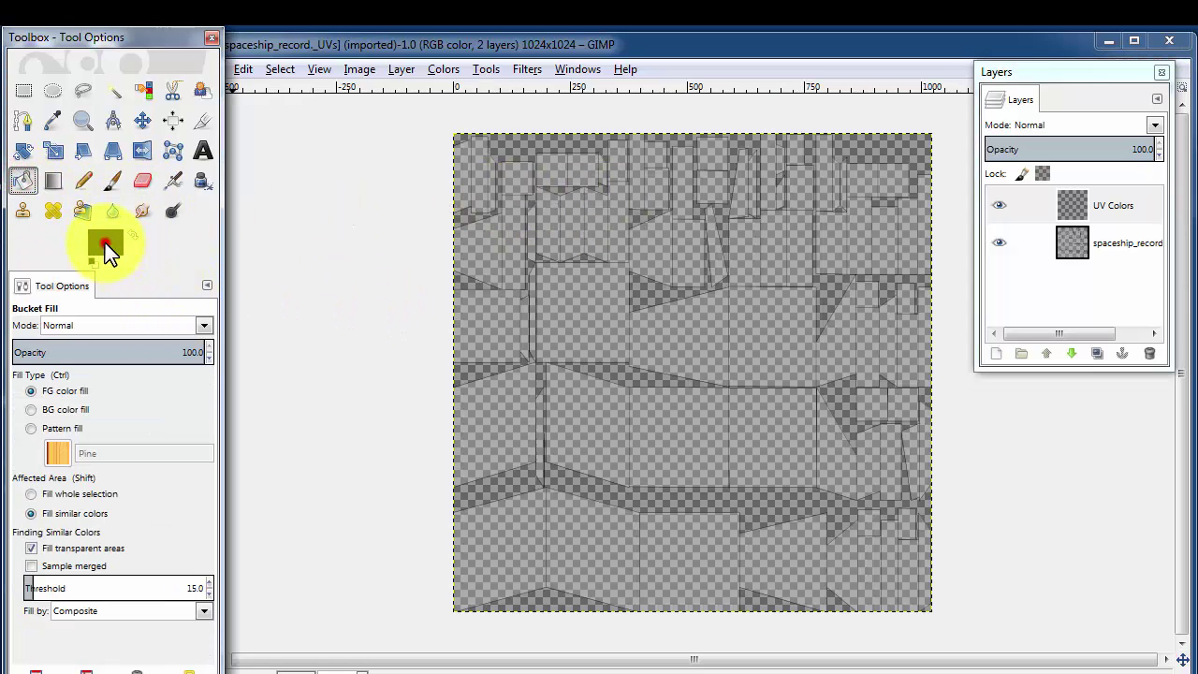
left_click(105, 243)
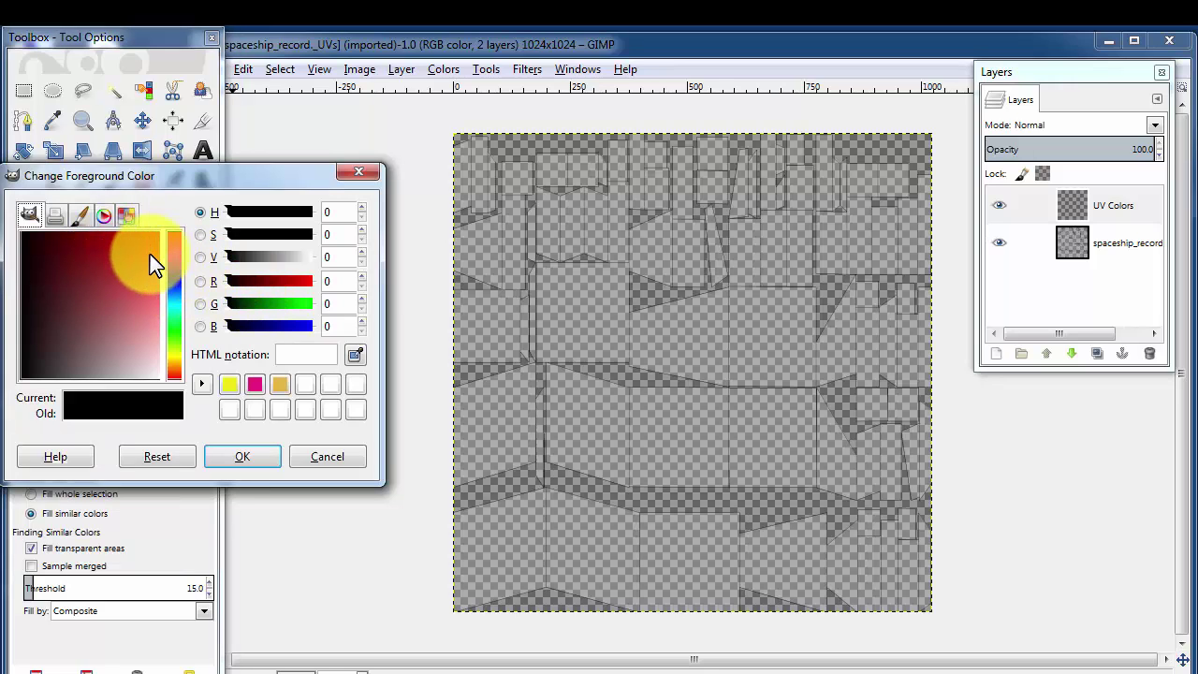
left_click(143, 266)
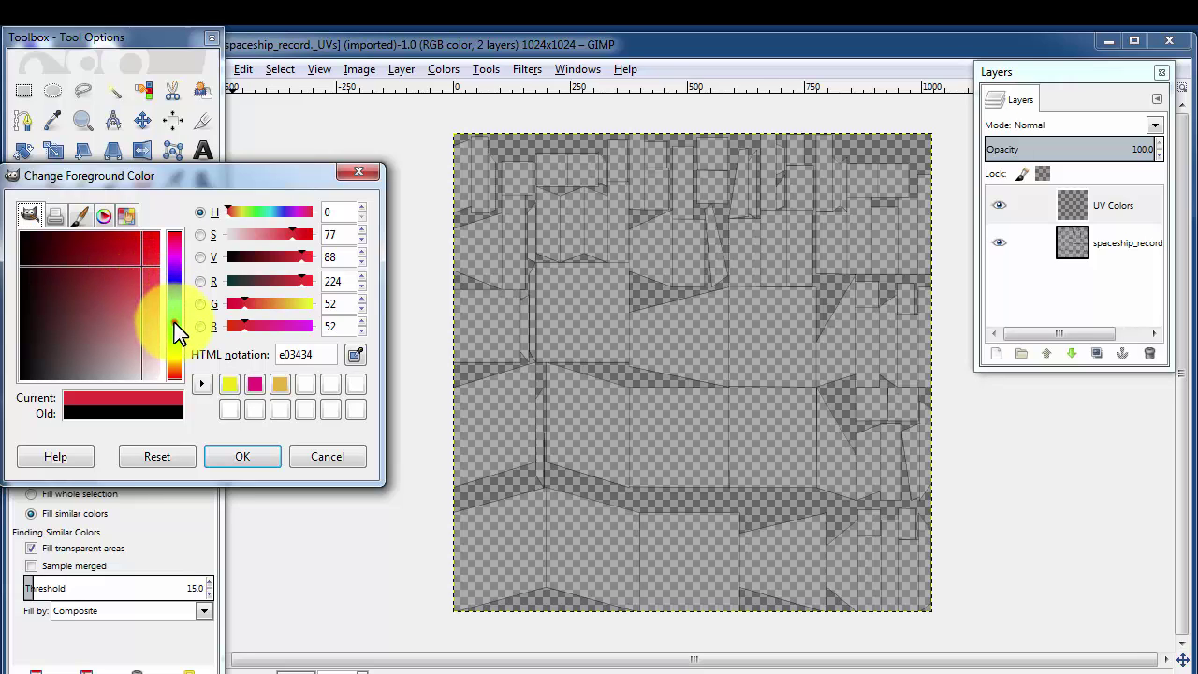
left_click(174, 322)
left_click(132, 253)
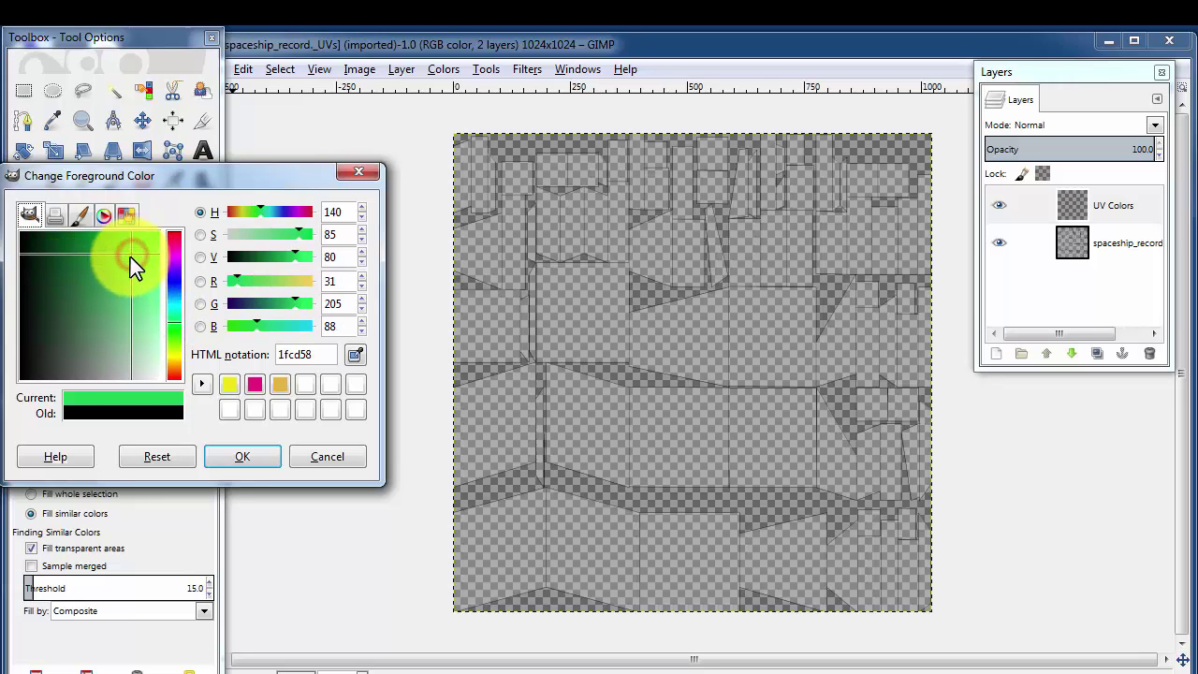
left_click(264, 454)
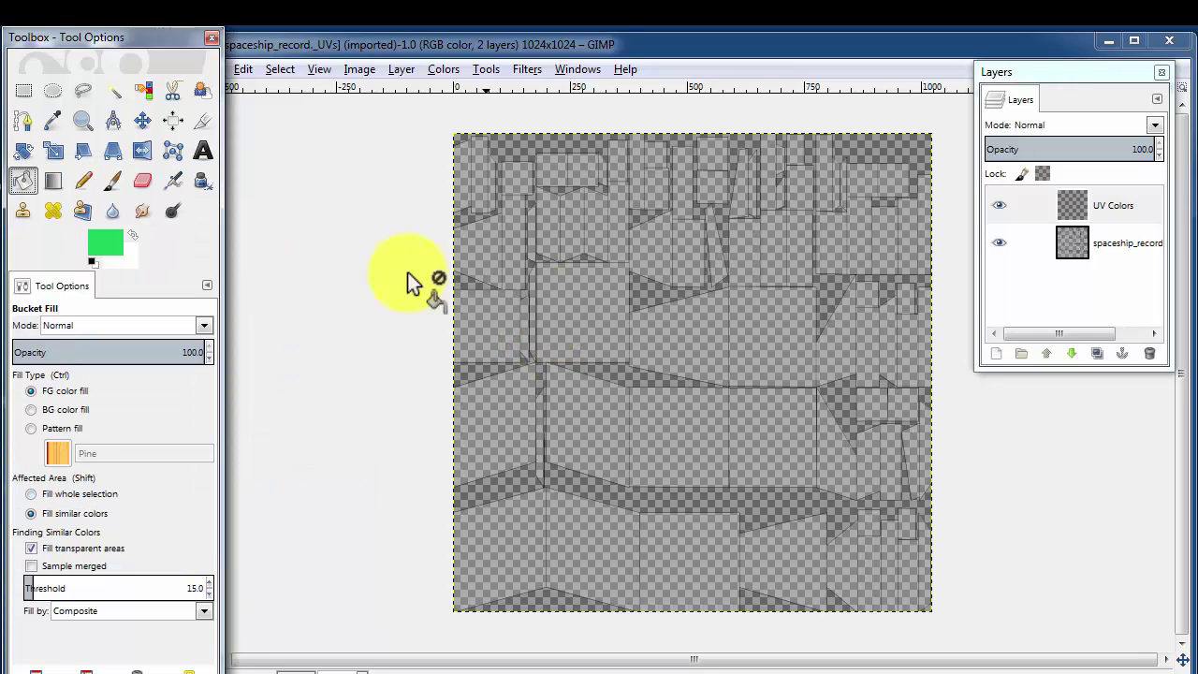
Fill the UV Colors layer with green and set its opacity to 50.
left_click(621, 343)
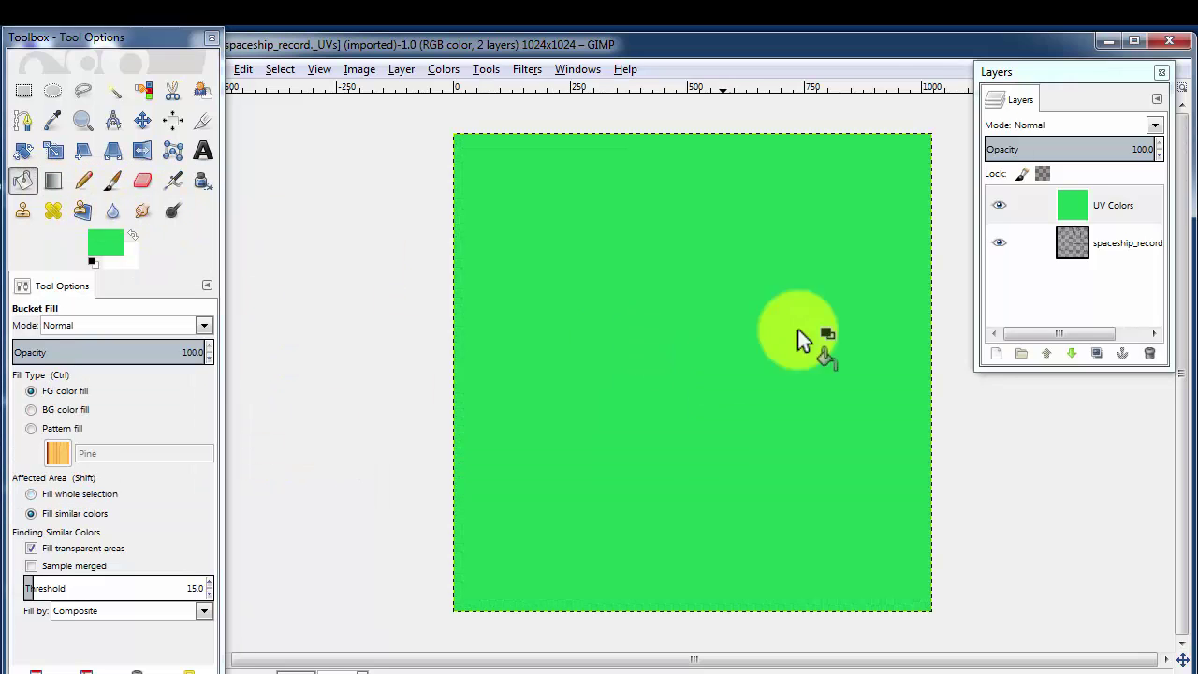
left_click(1149, 152)
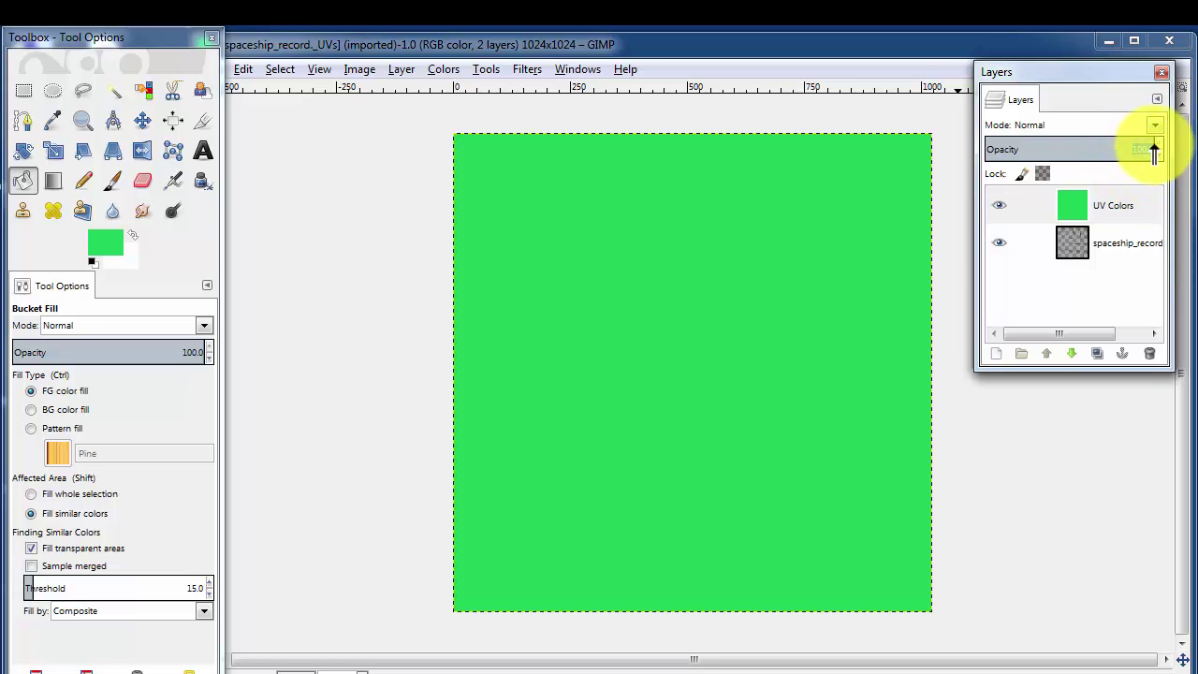
left_click_drag(1154, 153, 1070, 159)
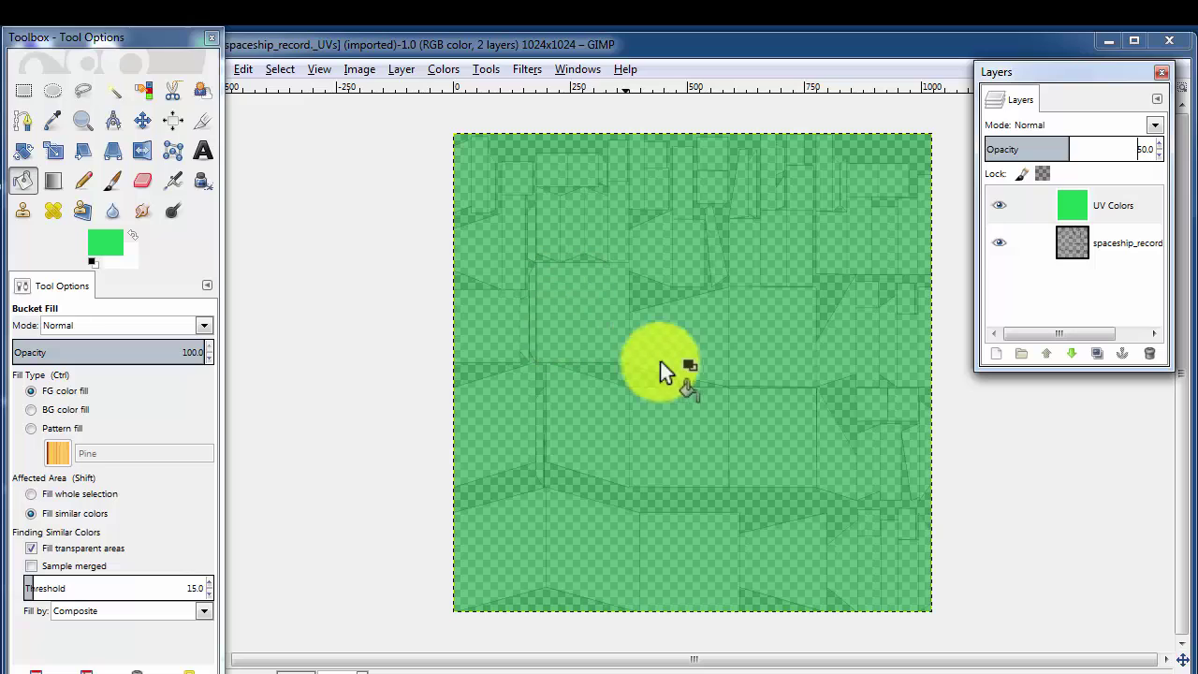
Hide the UV Colors layer, work on spaceship_record, and set the foreground to crimson.
left_click(1074, 243)
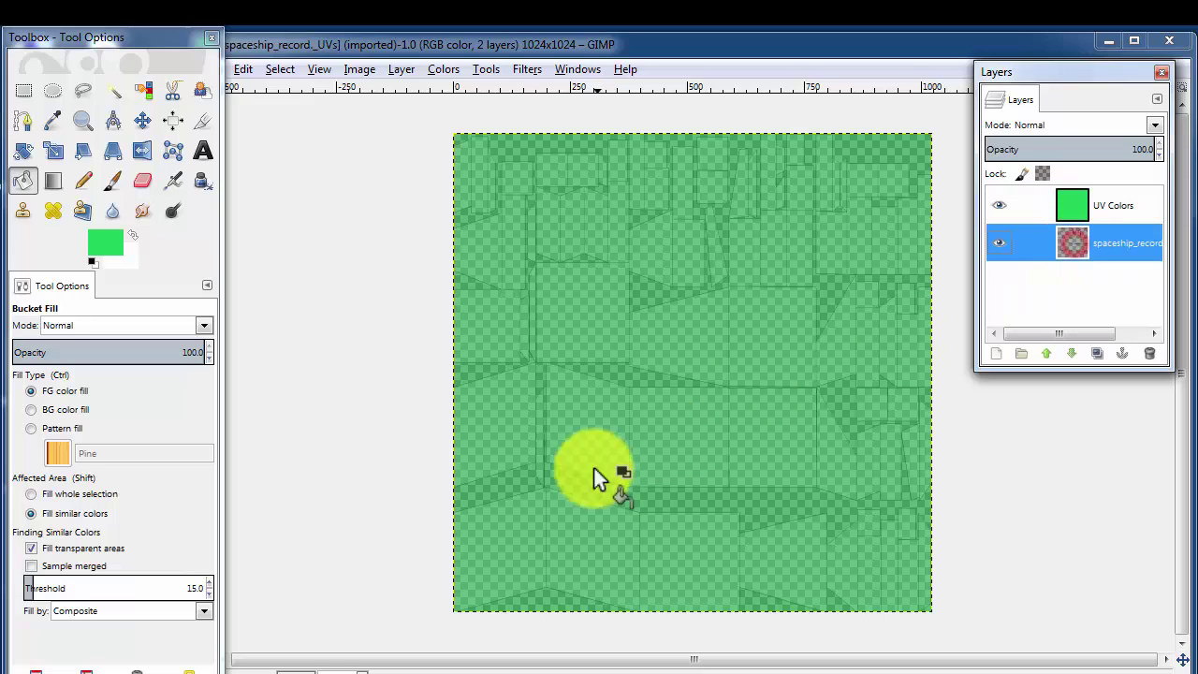
left_click(999, 206)
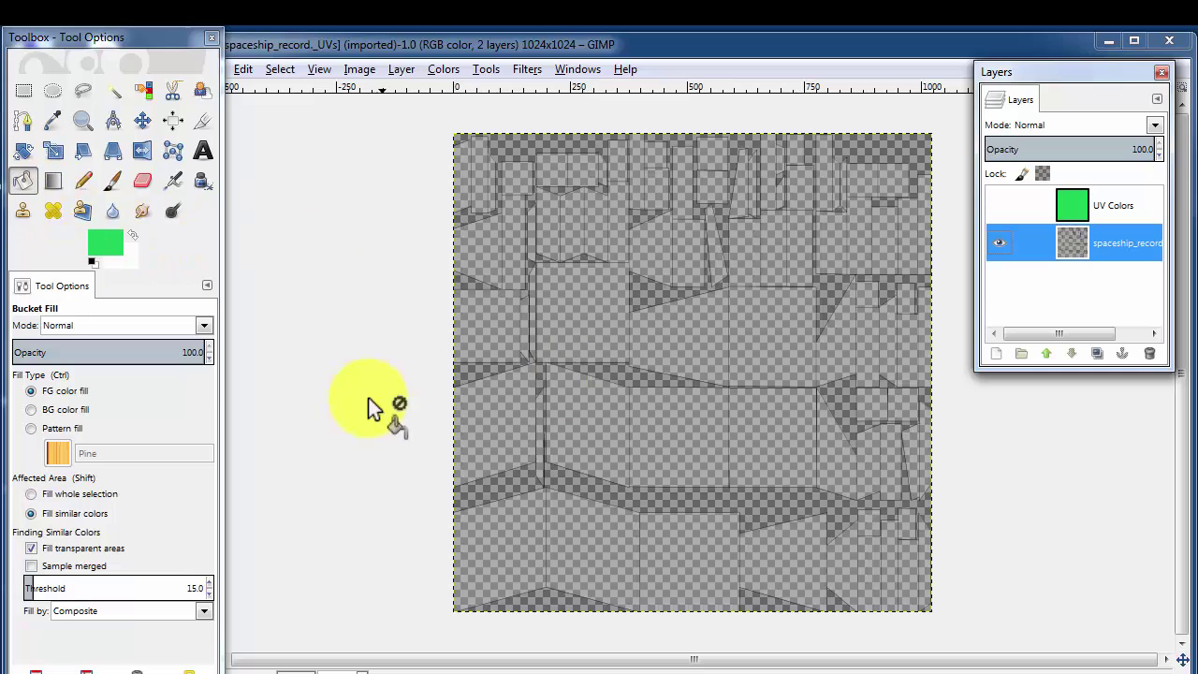
left_click(109, 248)
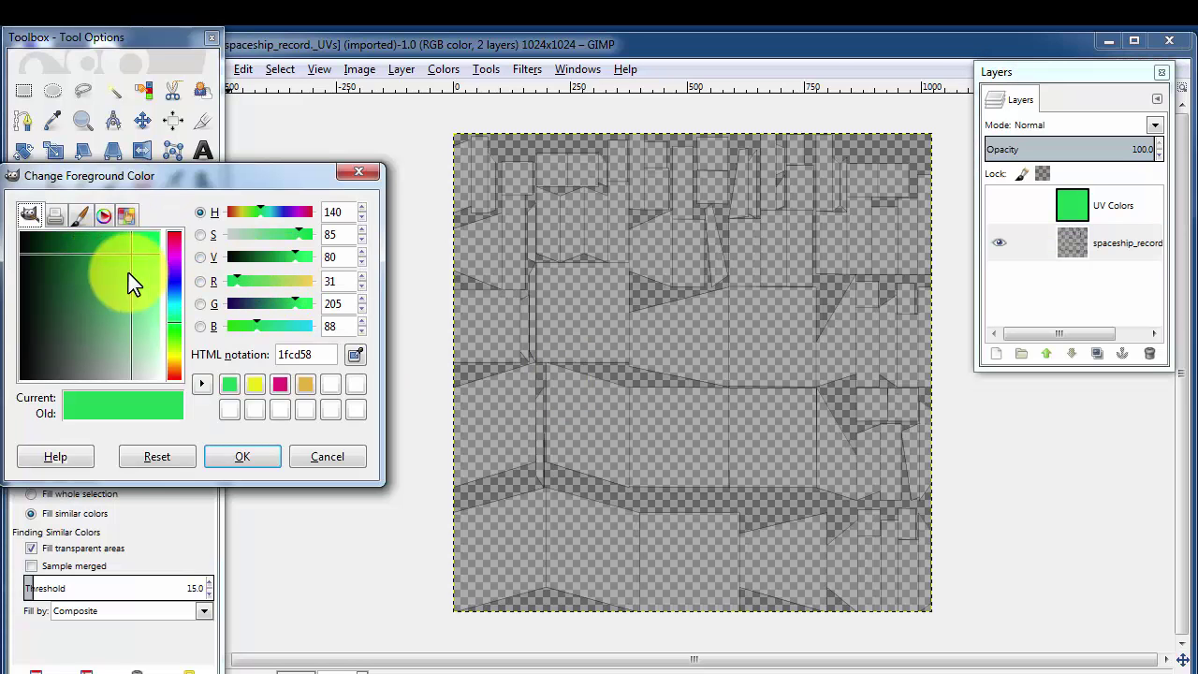
left_click(175, 241)
left_click(242, 457)
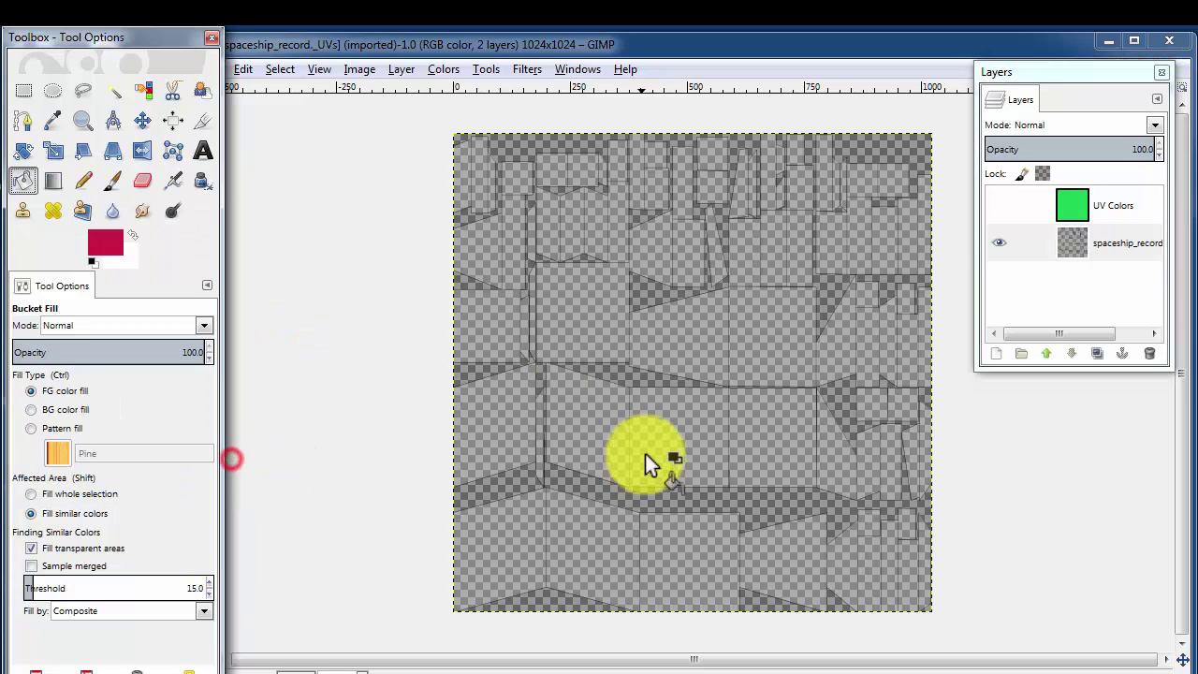
Bucket-fill the square, slanted strips and seam strip around the band with crimson.
left_click(633, 446)
left_click(605, 435)
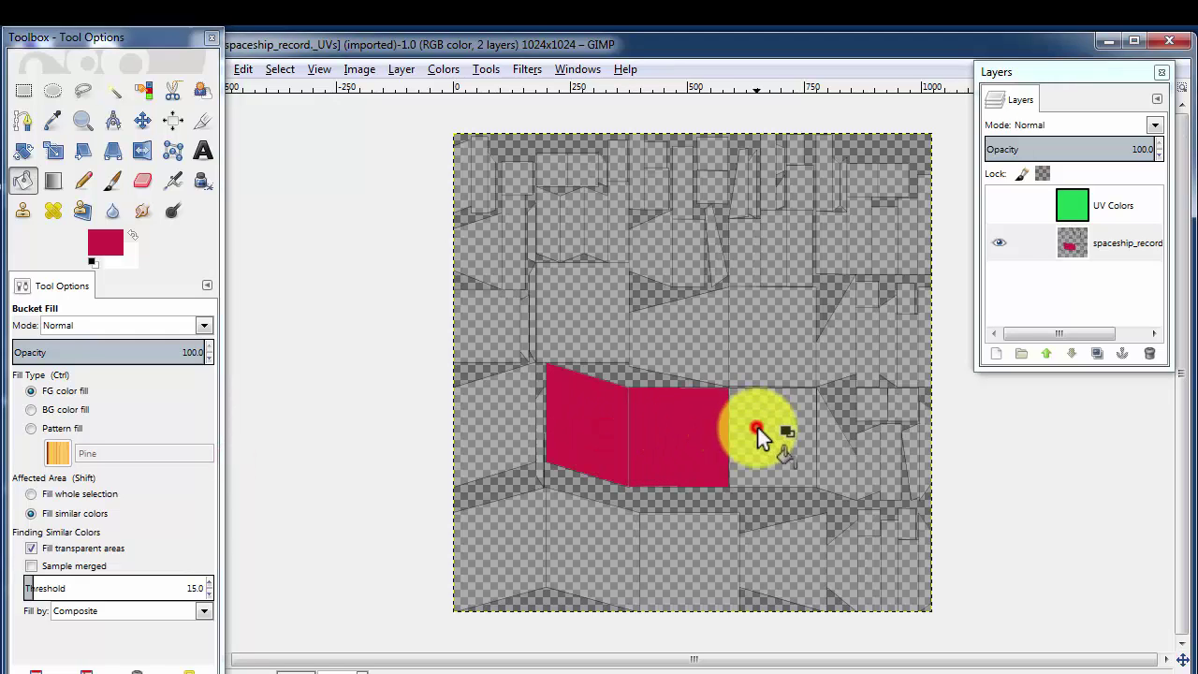
left_click(757, 425)
left_click(503, 424)
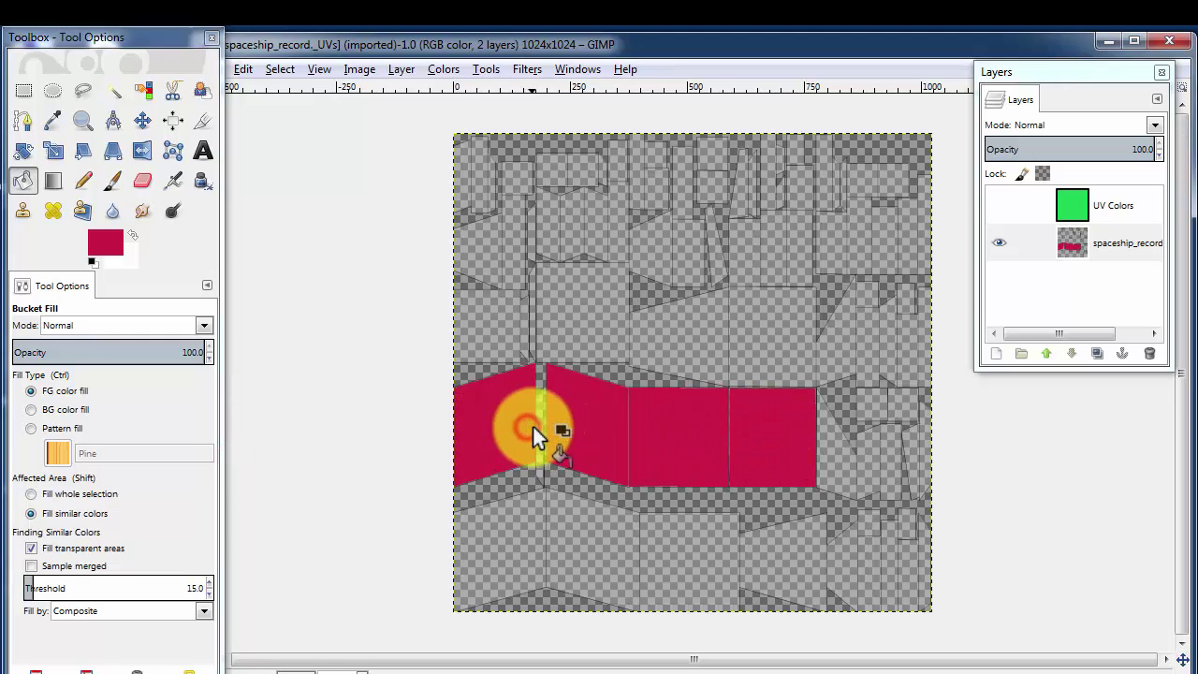
left_click(539, 423)
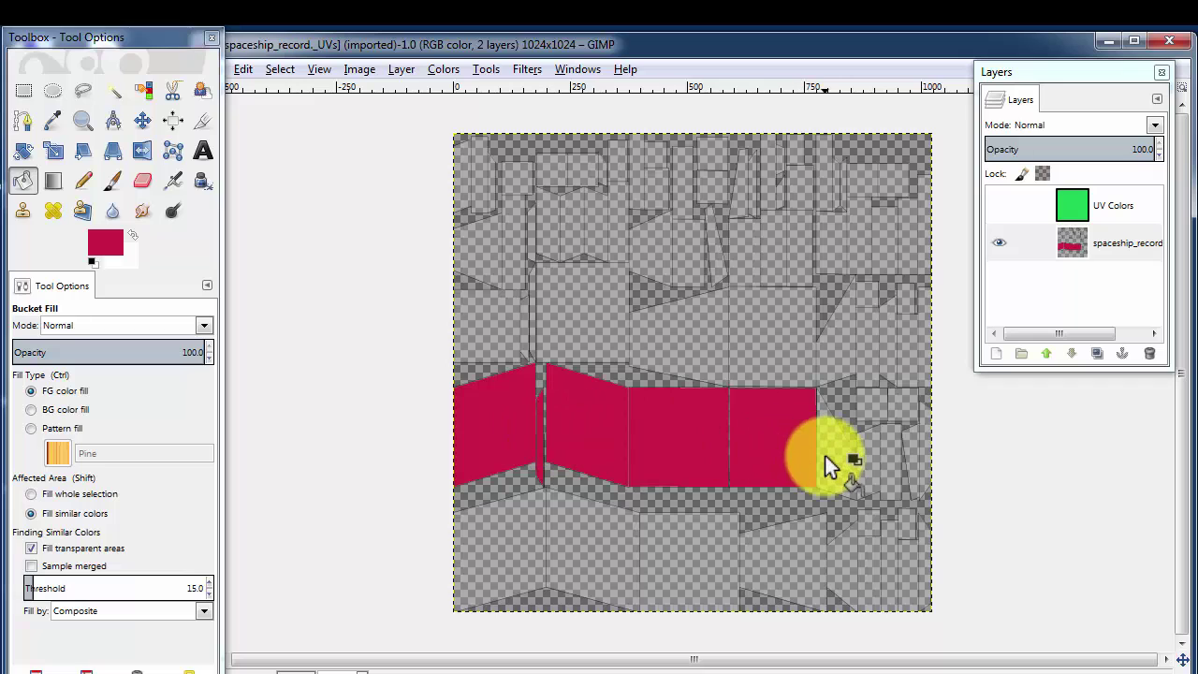
left_click(830, 460)
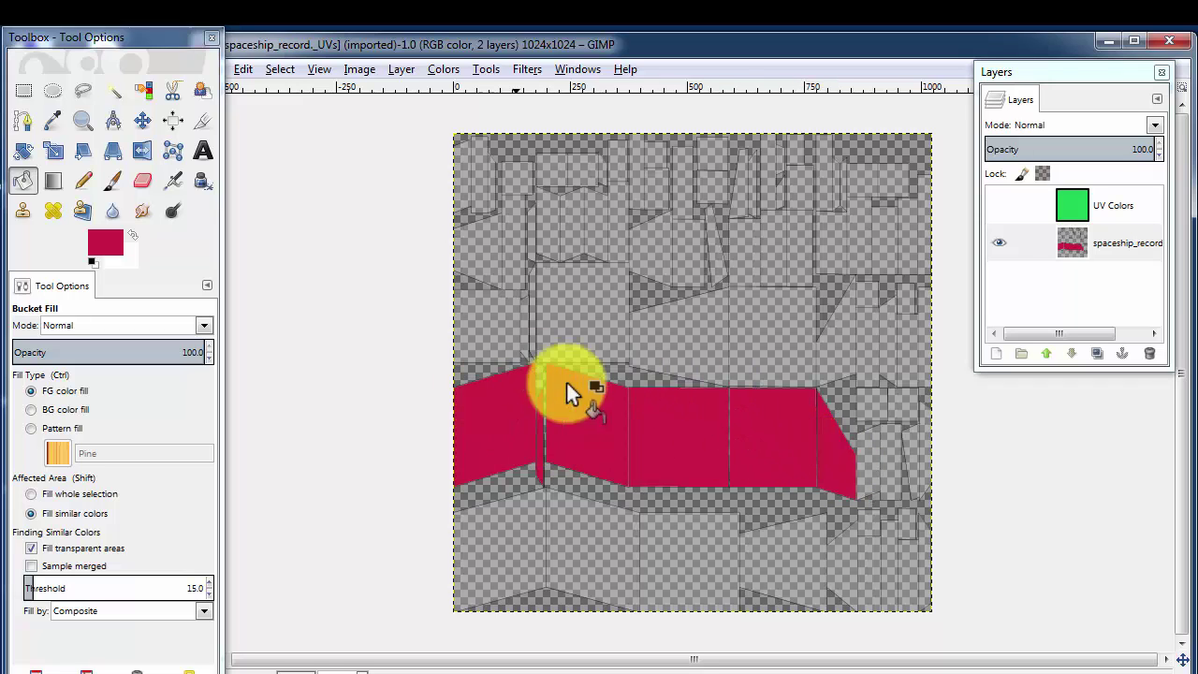
Show the UV Colors overlay and choose the Paintbrush with a purple colour at hue 260.
left_click(999, 206)
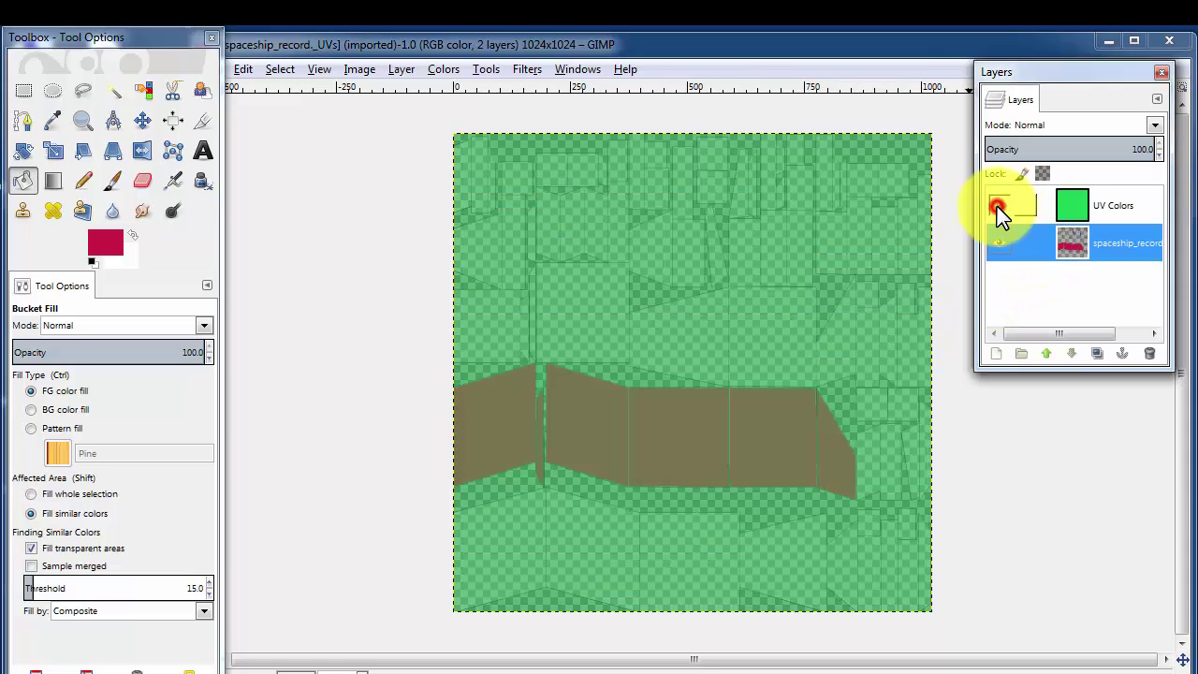
left_click(110, 193)
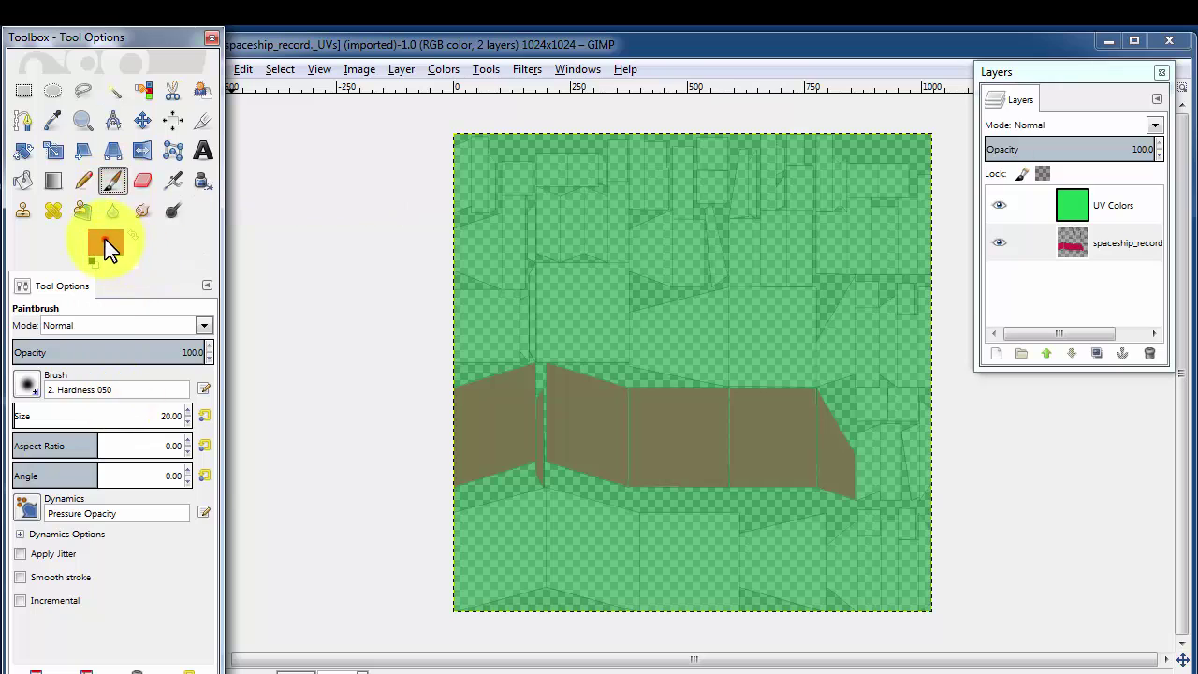
left_click(104, 241)
left_click(289, 212)
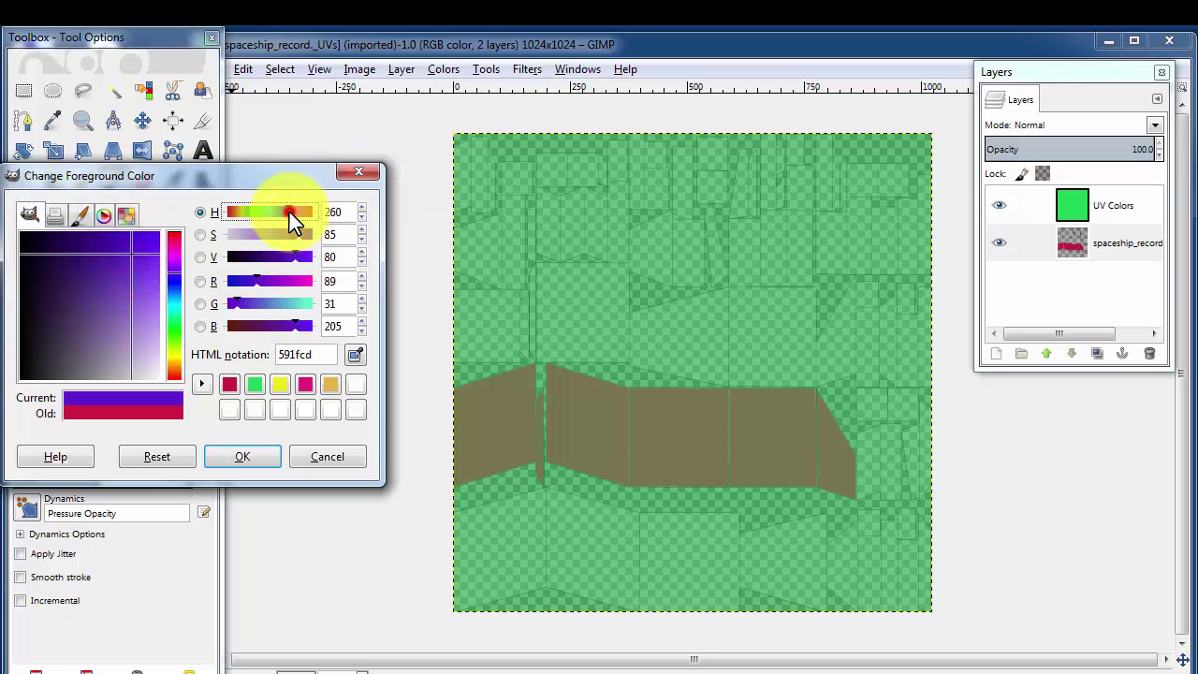
Paint two long curved purple strokes across the middle and short diagonal dashes at upper left.
left_click(270, 459)
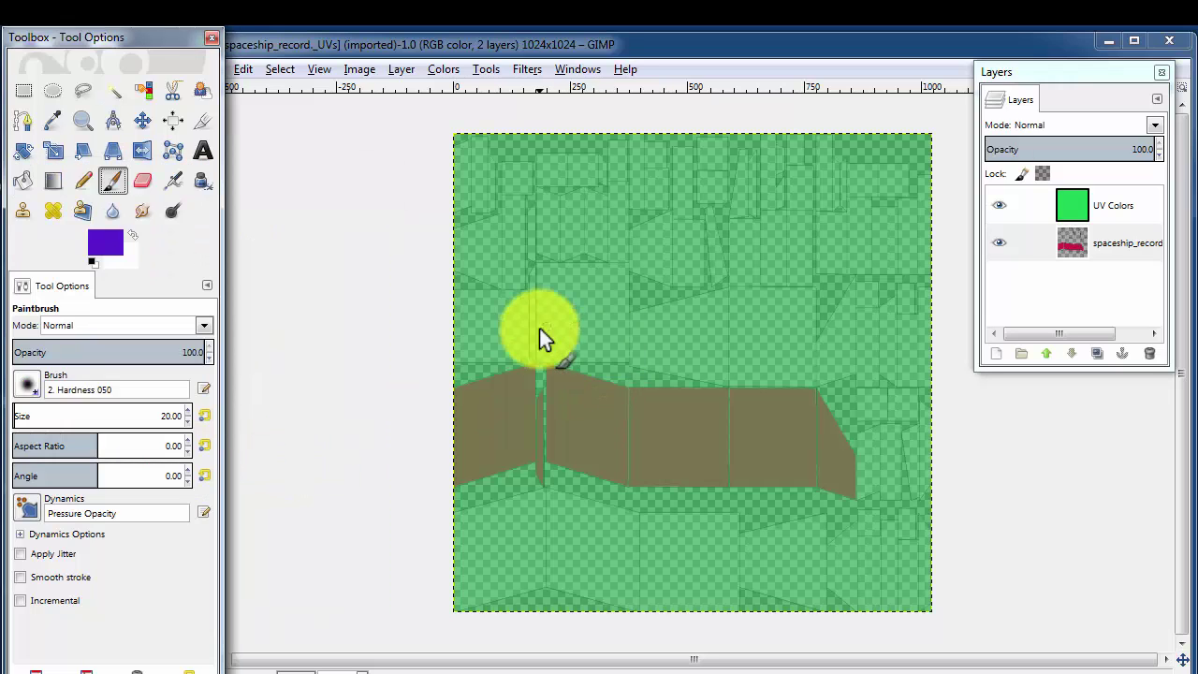
mouse_move(542, 320)
left_mouse_down()
mouse_move(569, 306)
mouse_move(728, 356)
mouse_move(793, 333)
left_mouse_up()
mouse_move(568, 331)
left_mouse_down()
mouse_move(691, 373)
mouse_move(807, 354)
left_mouse_up()
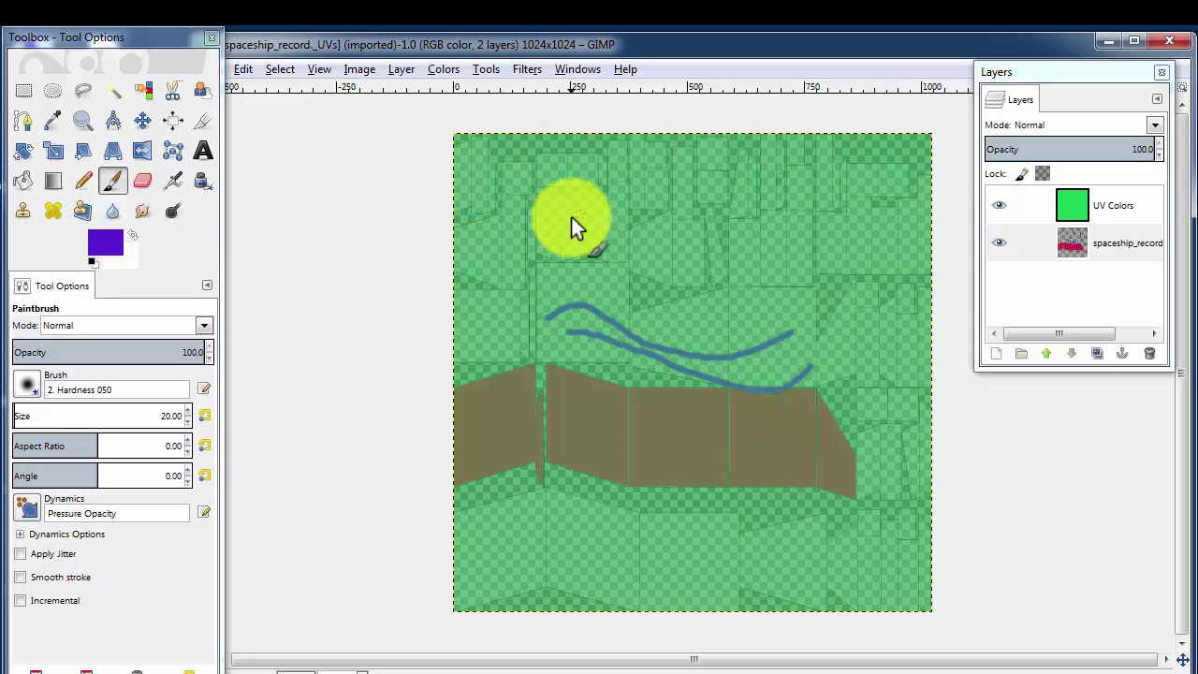
mouse_move(557, 165)
left_mouse_down()
mouse_move(546, 205)
mouse_move(575, 190)
mouse_move(545, 249)
mouse_move(591, 245)
left_mouse_up()
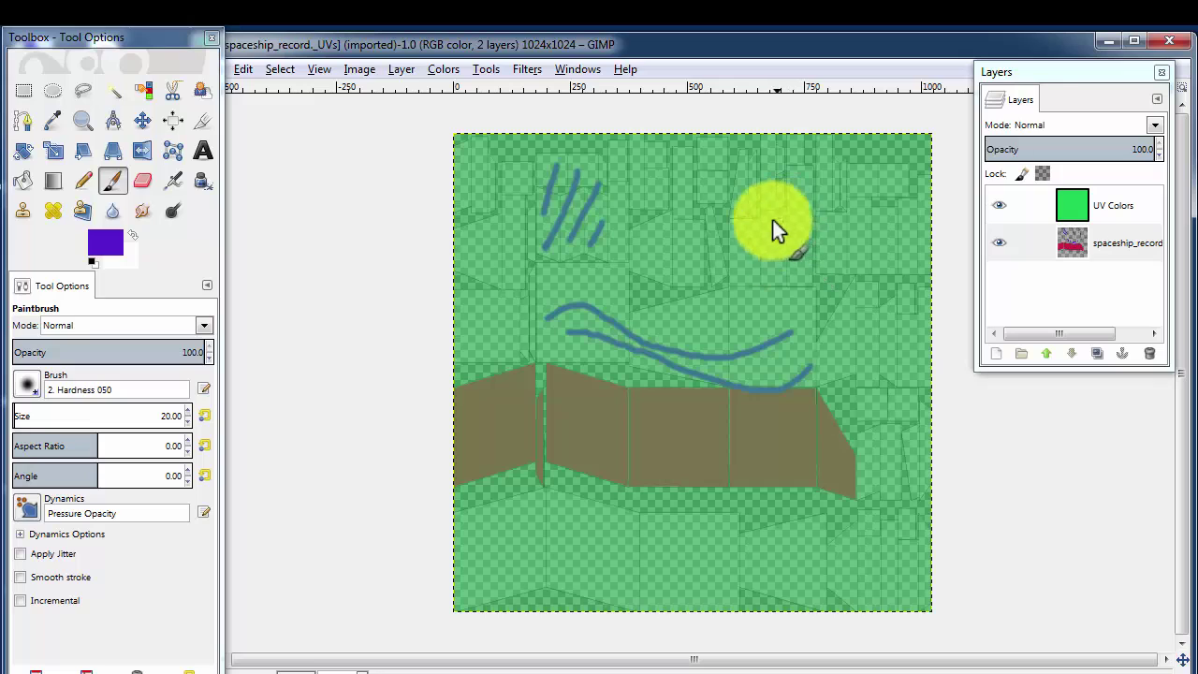
left_click_drag(775, 221, 739, 255)
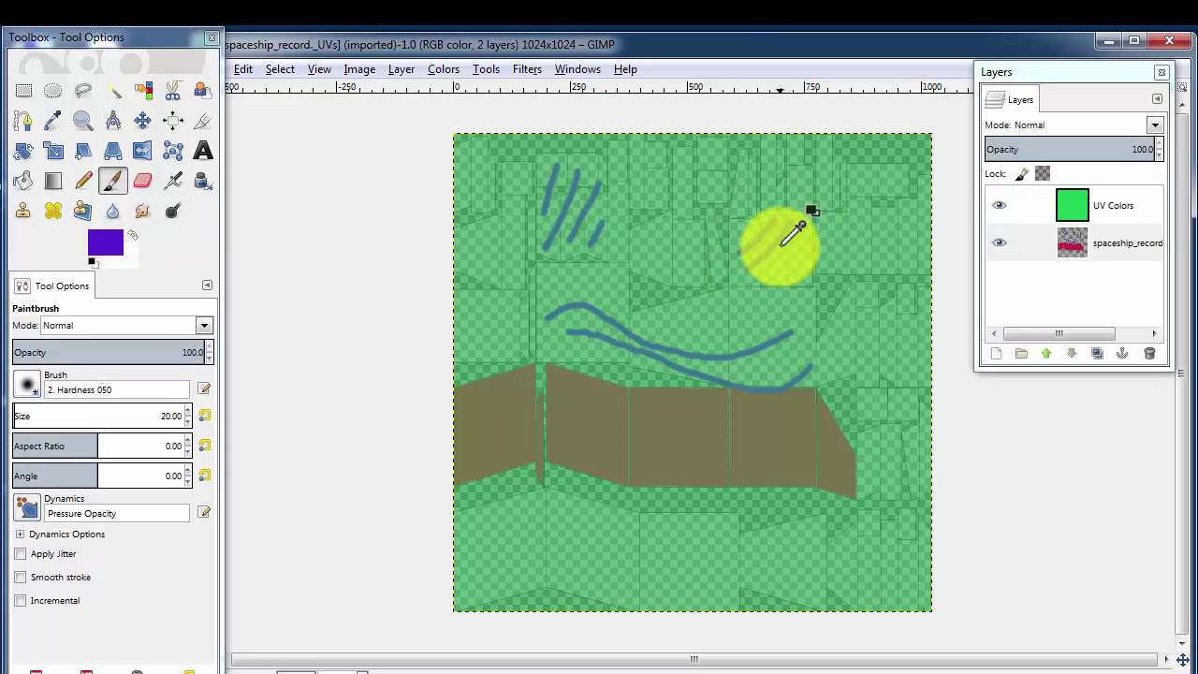
Set the colour to magenta, hue 332, and paint three strokes near the upper right on UV Colors.
left_click(108, 241)
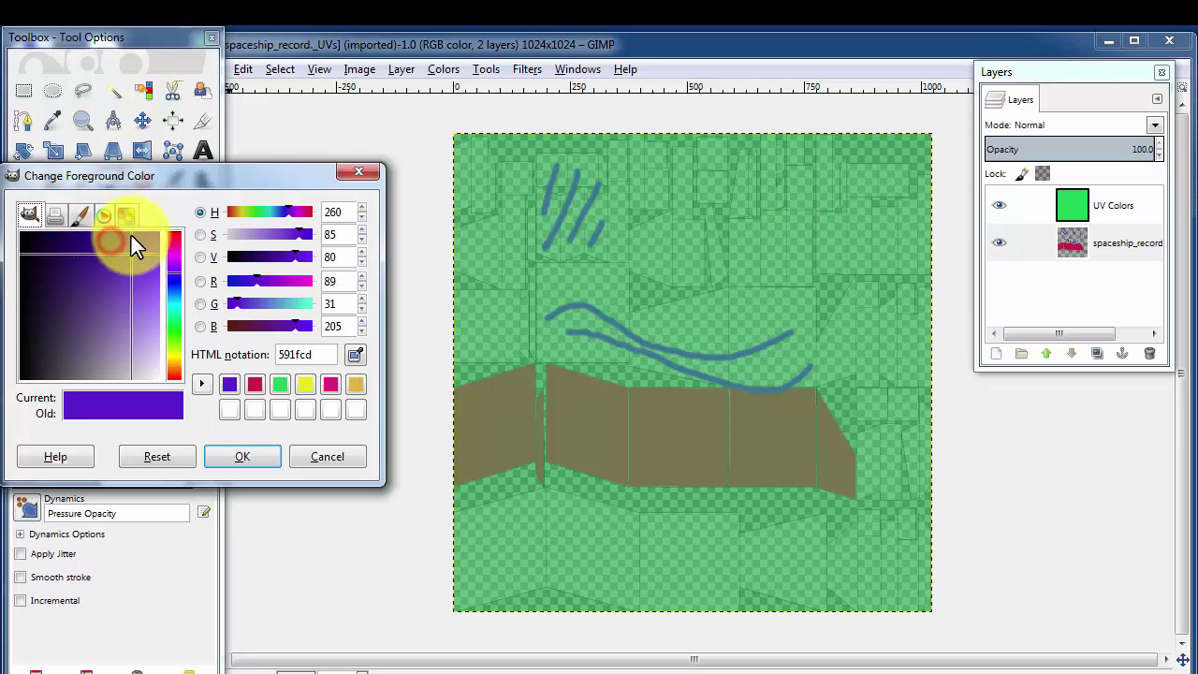
left_click(176, 241)
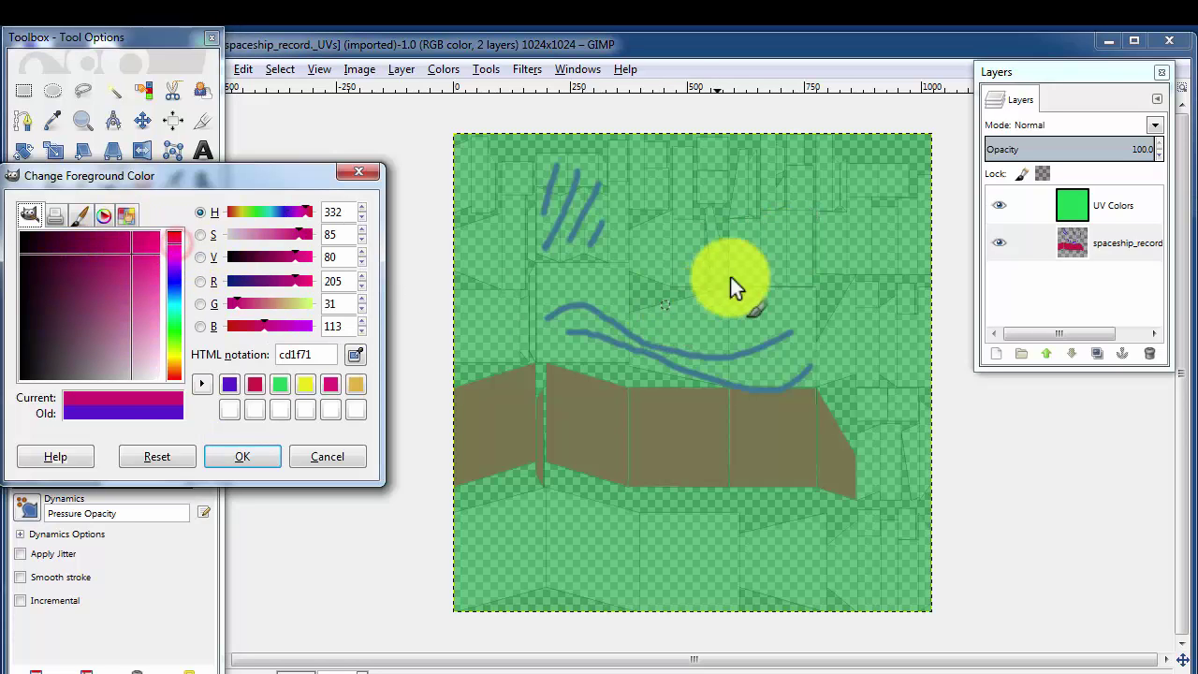
left_click(744, 231)
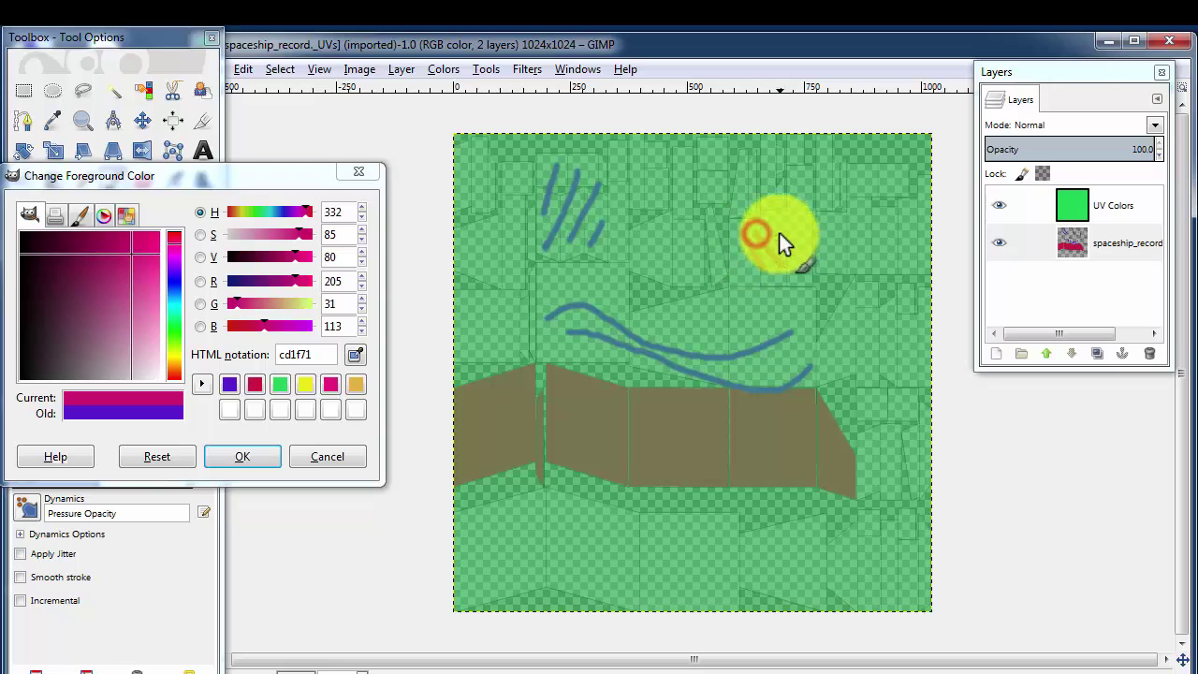
left_click(1111, 207)
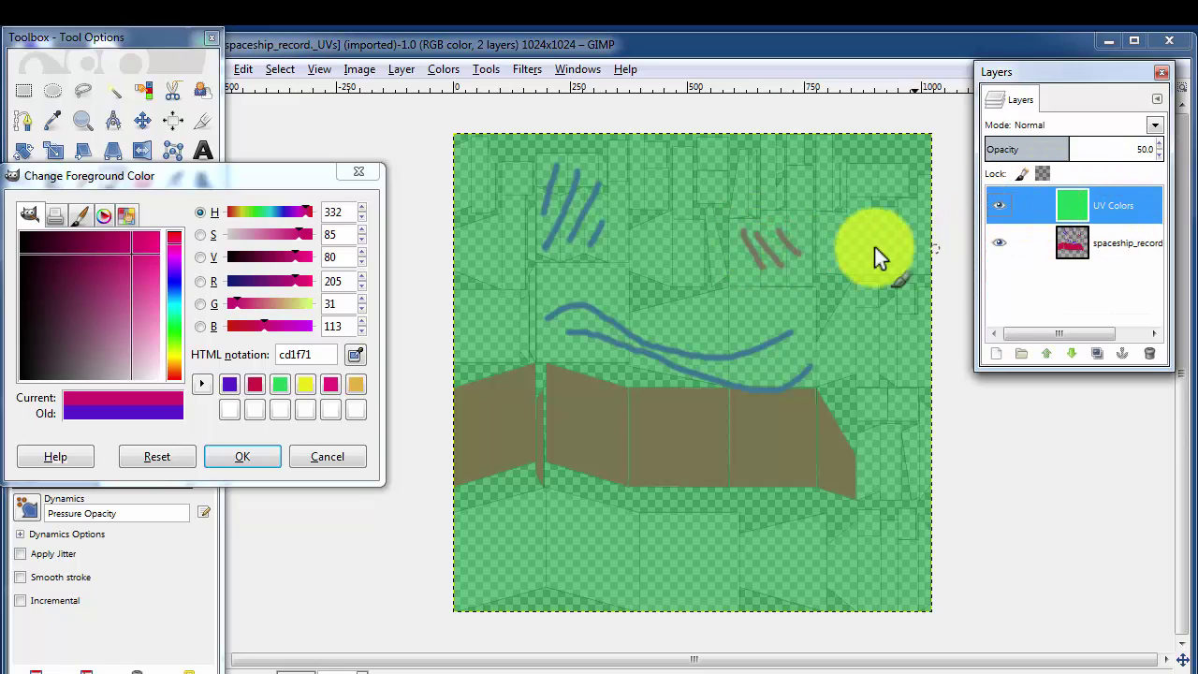
left_click(740, 235)
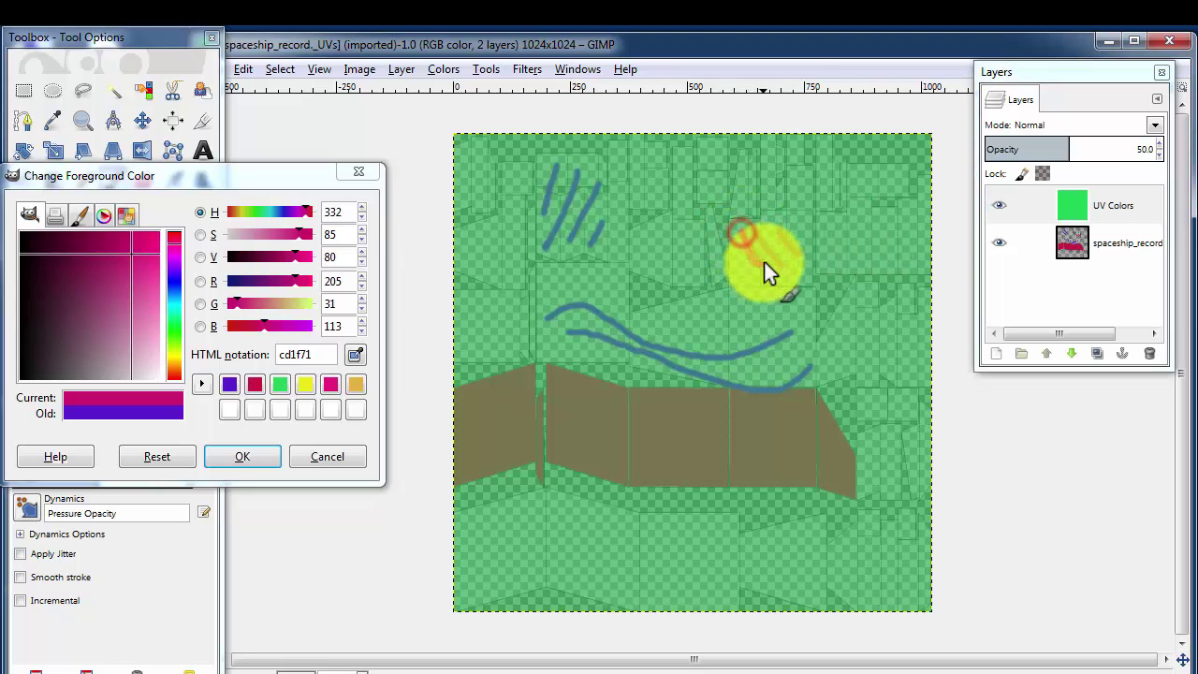
left_click(754, 234)
left_click_drag(782, 233, 815, 264)
Switch to blue-purple, hue 248, and repaint the upper-left diagonals and the long curve.
left_click(172, 277)
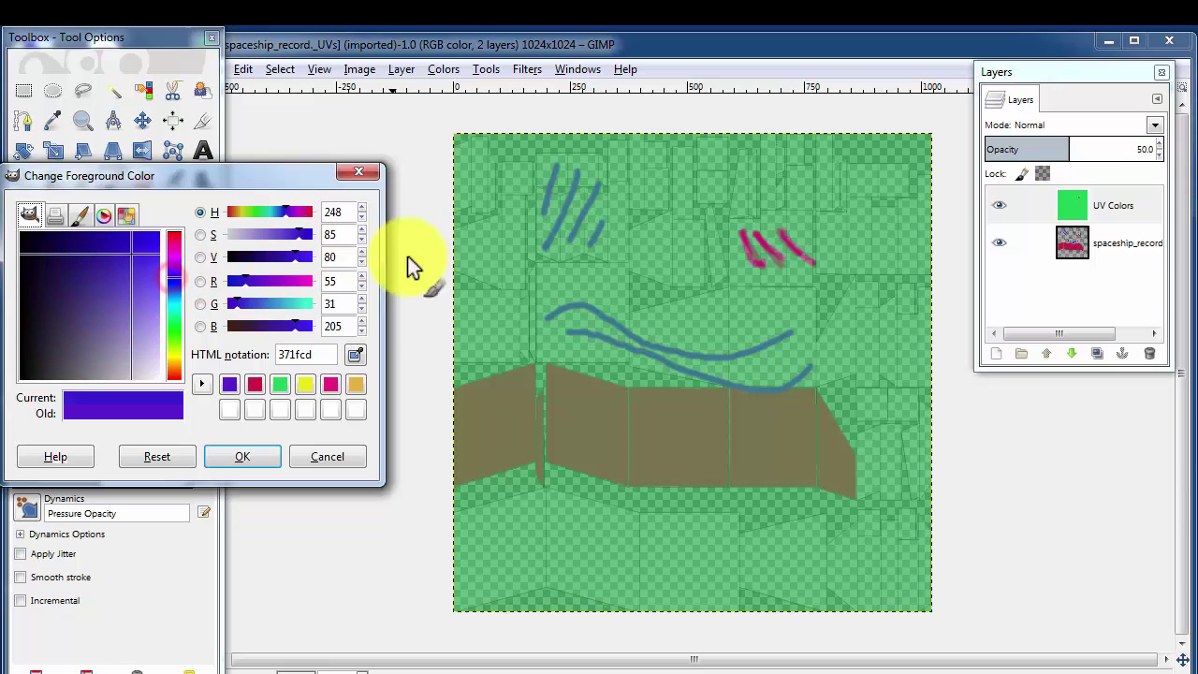
left_click(557, 167)
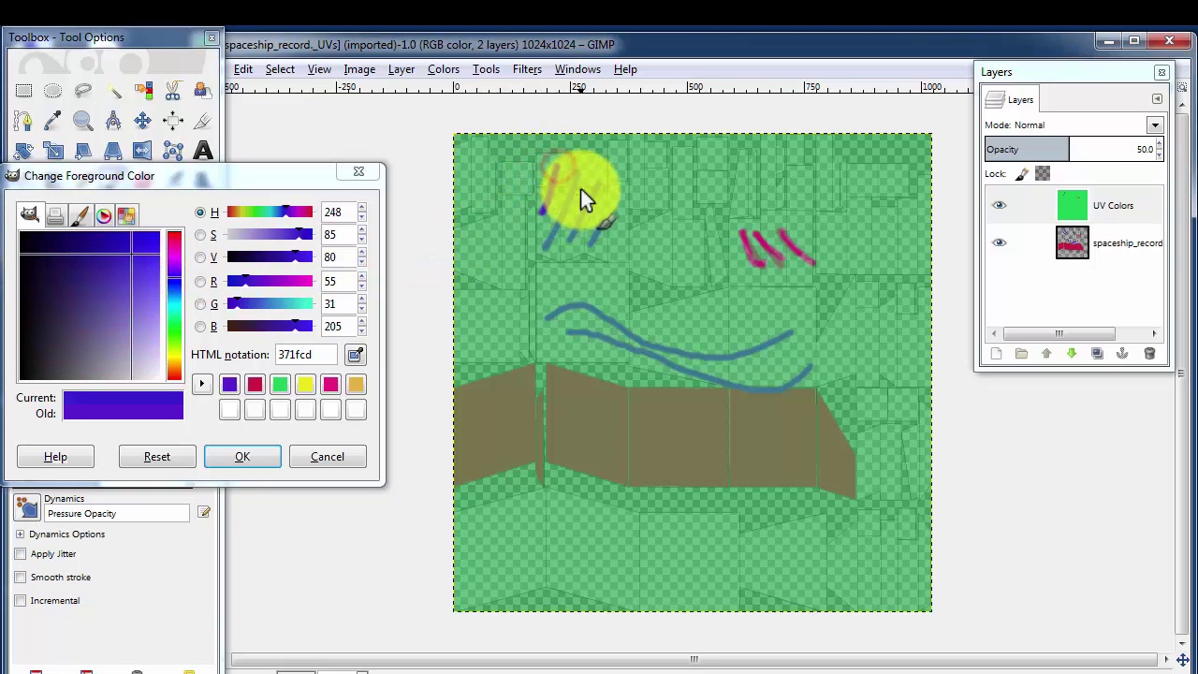
left_click_drag(599, 184, 594, 237)
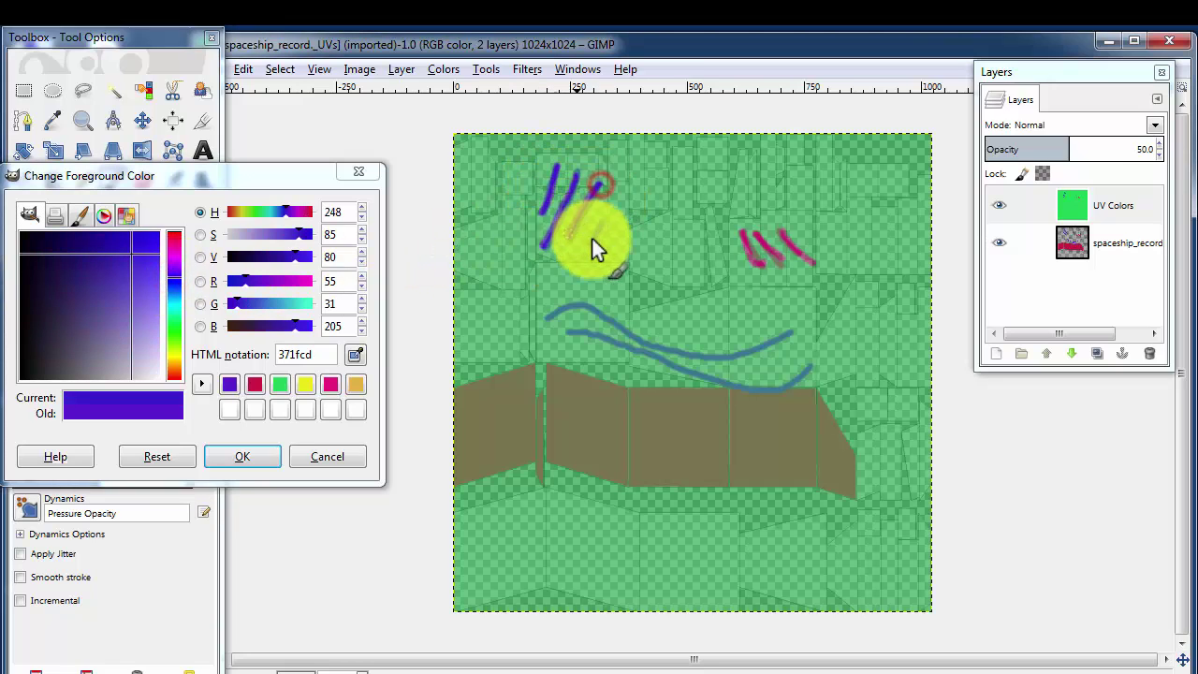
left_click(596, 227)
left_click_drag(553, 311, 691, 362)
mouse_move(805, 334)
left_mouse_down()
mouse_move(812, 365)
mouse_move(774, 390)
mouse_move(665, 355)
left_mouse_up()
left_click_drag(570, 334, 647, 335)
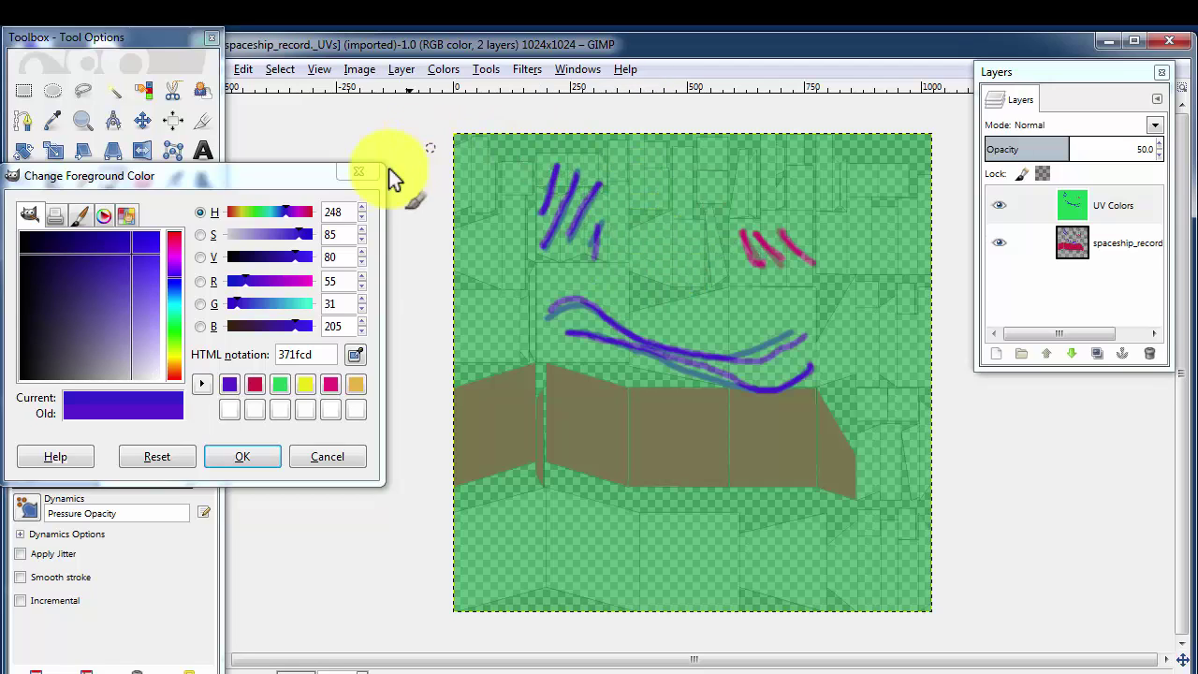
Export the painted texture over spaceship_record._UVs.png on the Desktop, replacing the existing file.
left_click(244, 459)
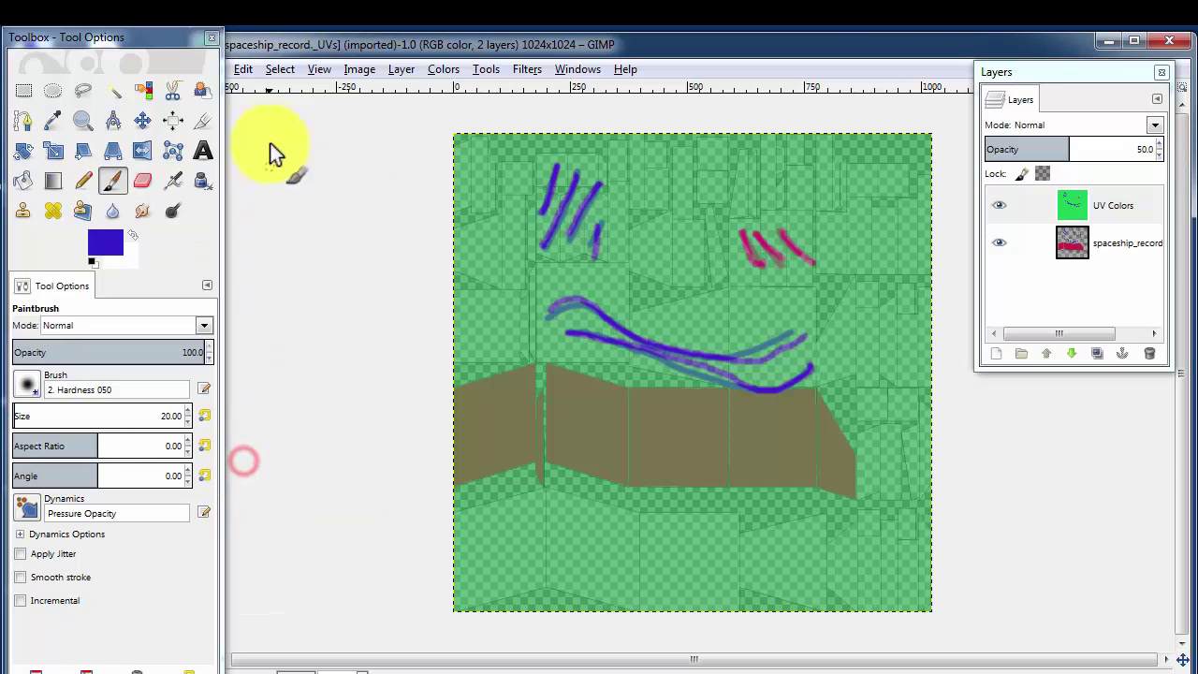
left_click(246, 44)
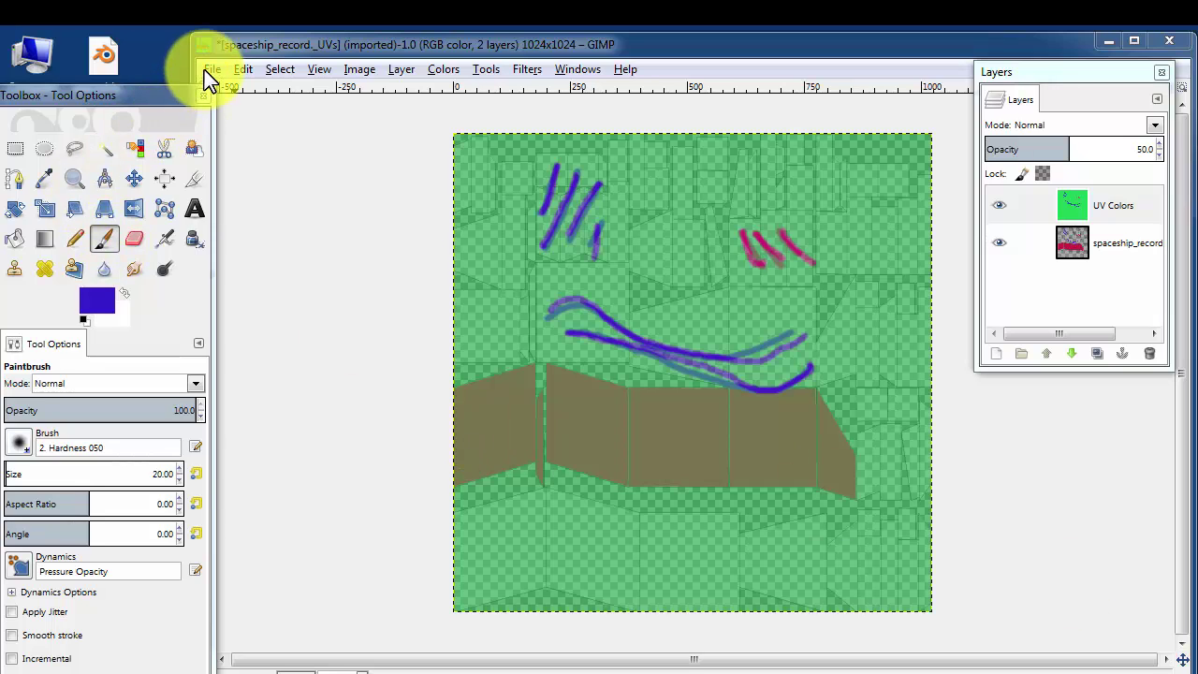
left_click(210, 71)
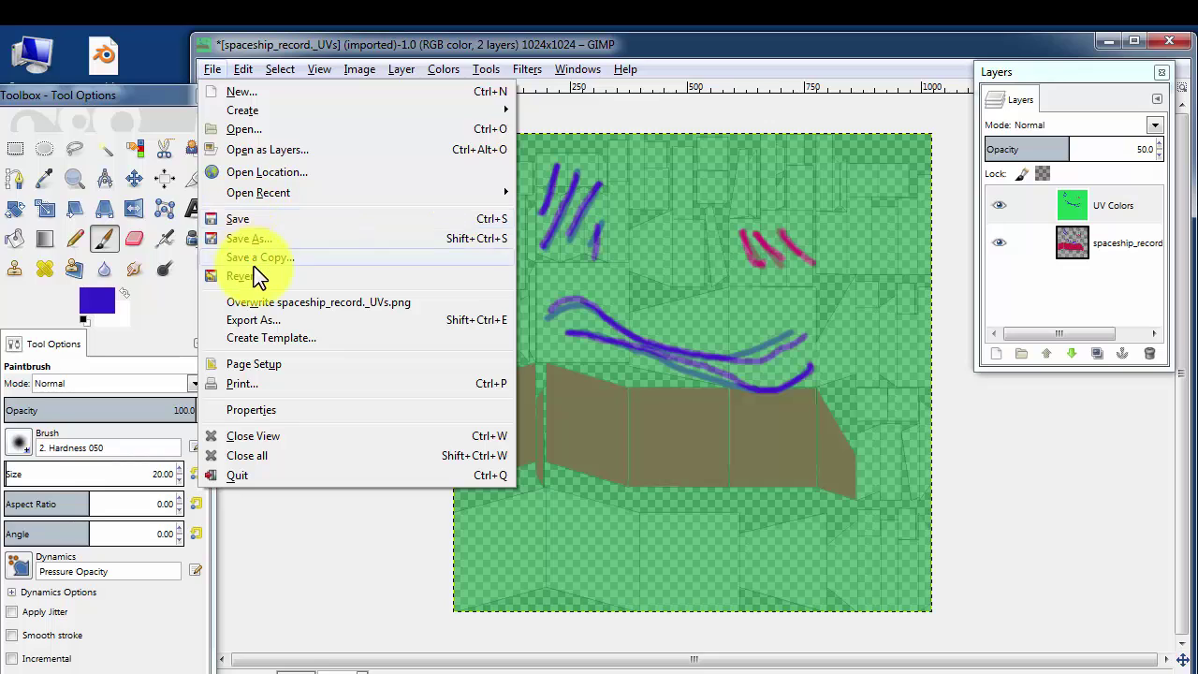
left_click(251, 323)
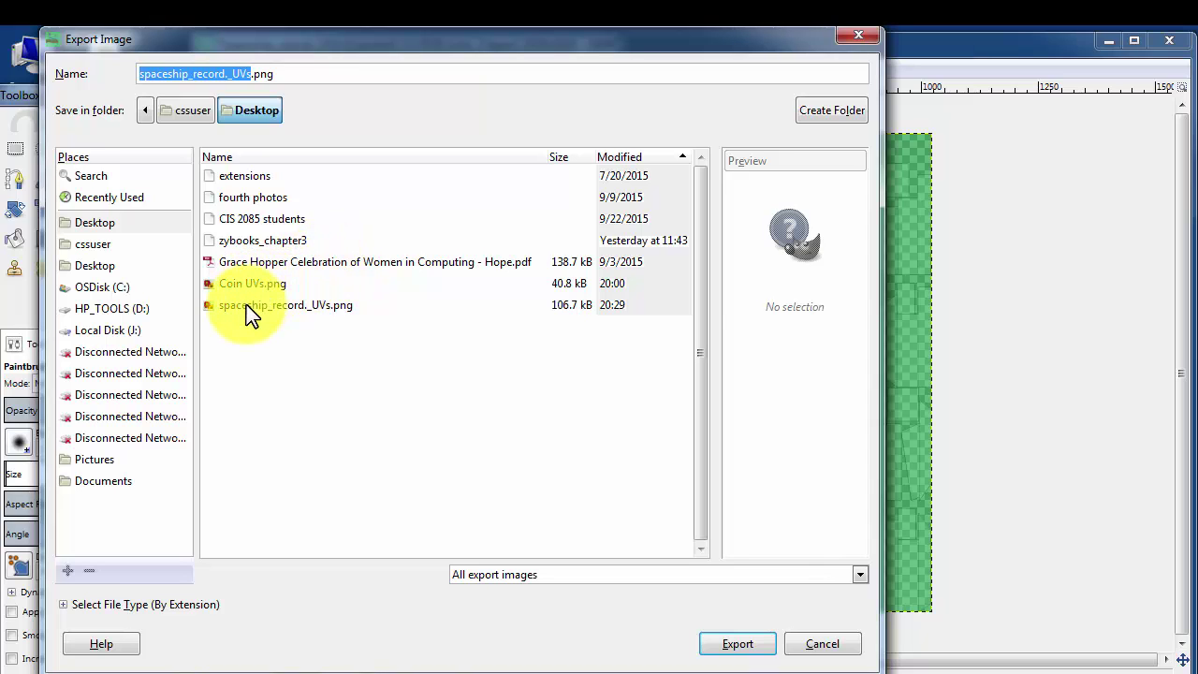
left_click(250, 309)
left_click(740, 643)
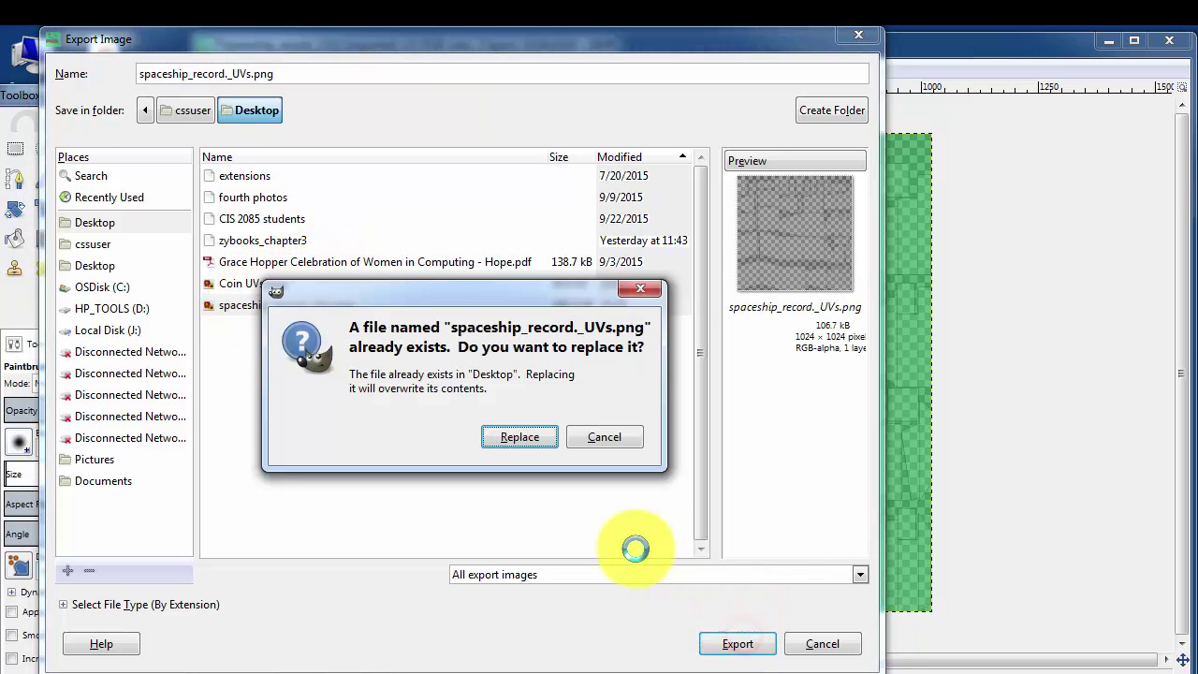
left_click(506, 440)
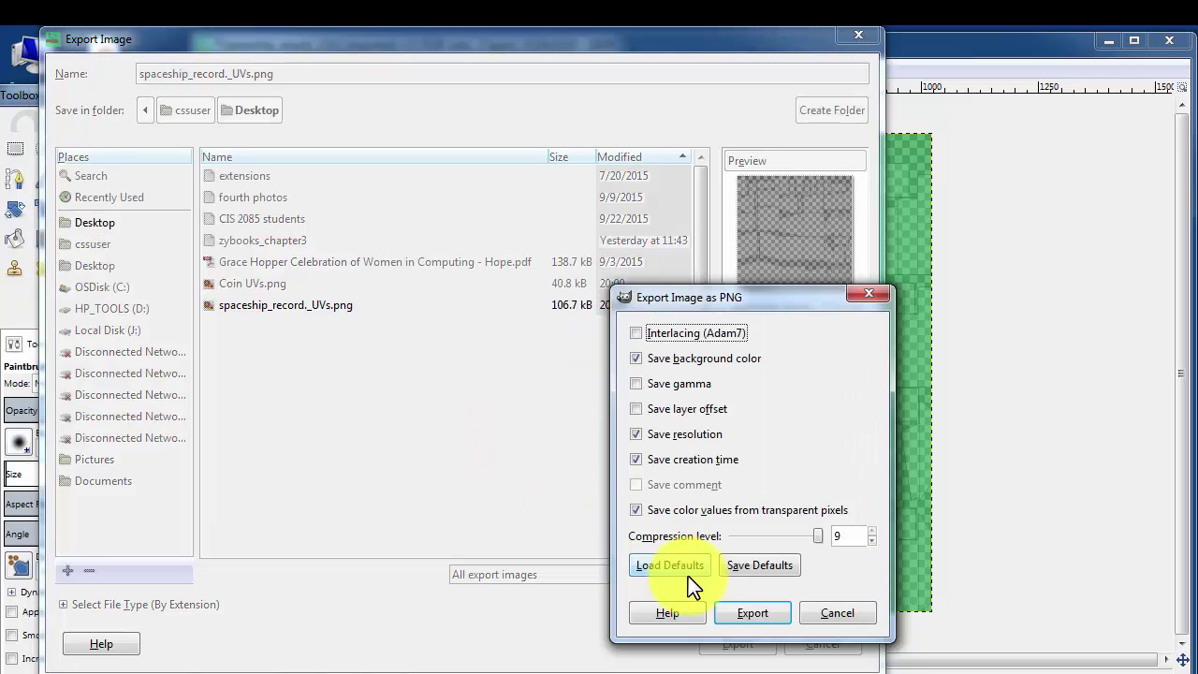
left_click(746, 616)
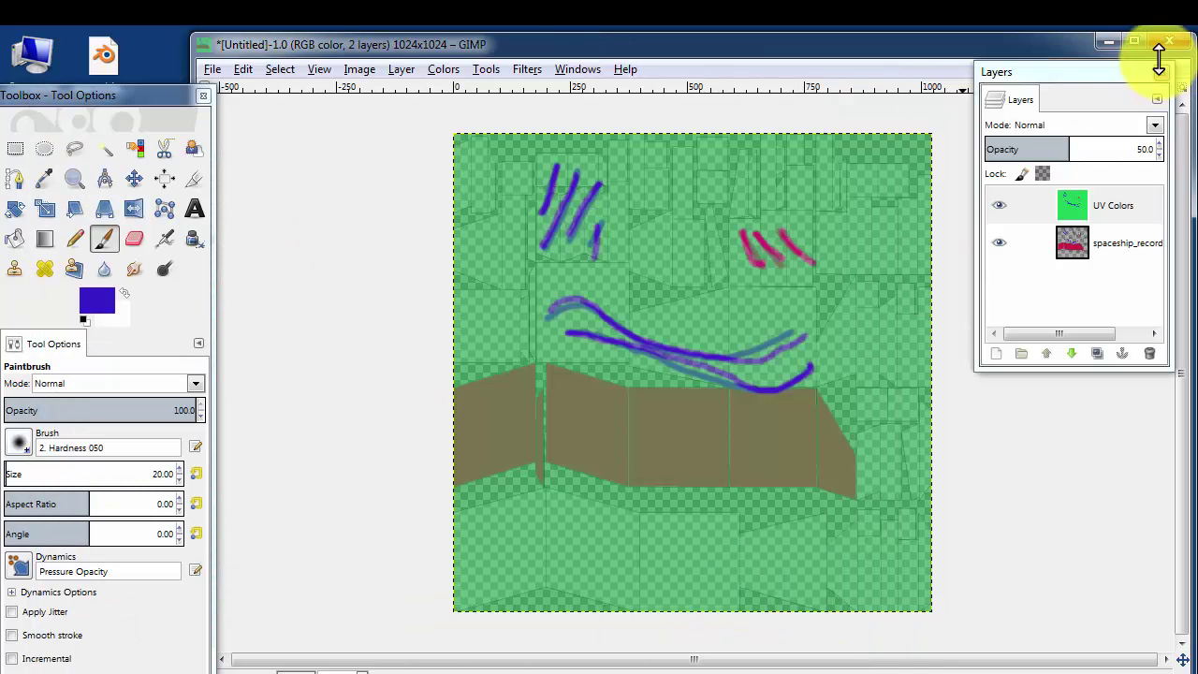
Quit GIMP, discarding the unsaved project changes.
left_click(208, 69)
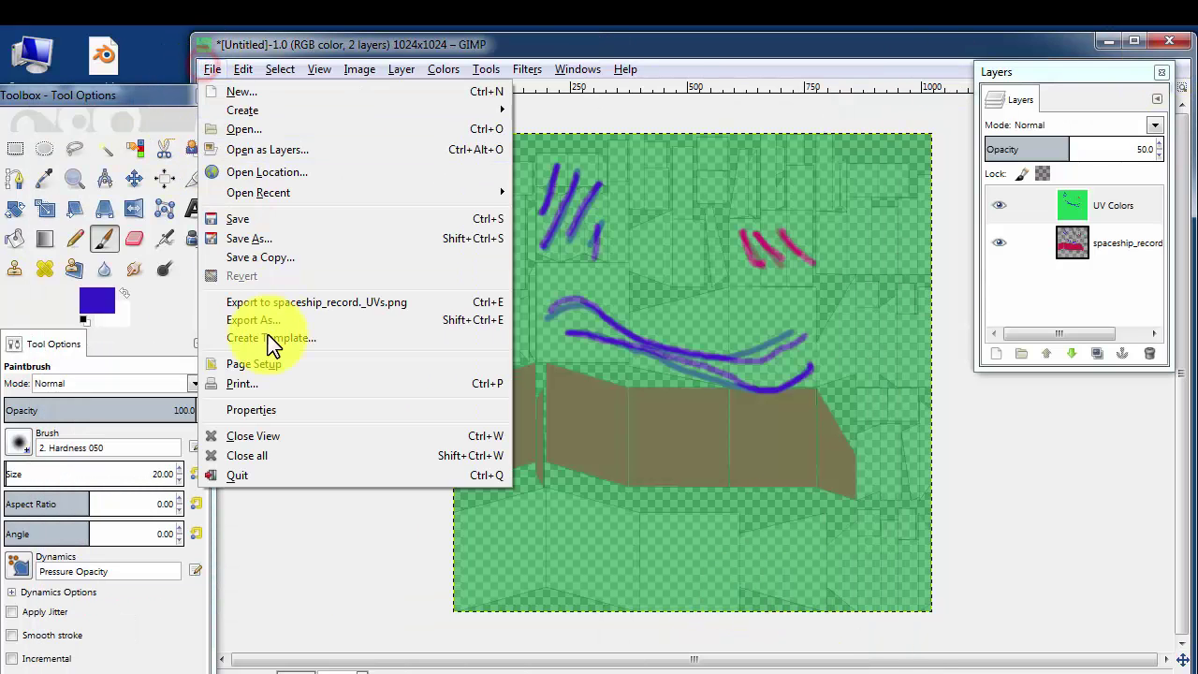
left_click(245, 475)
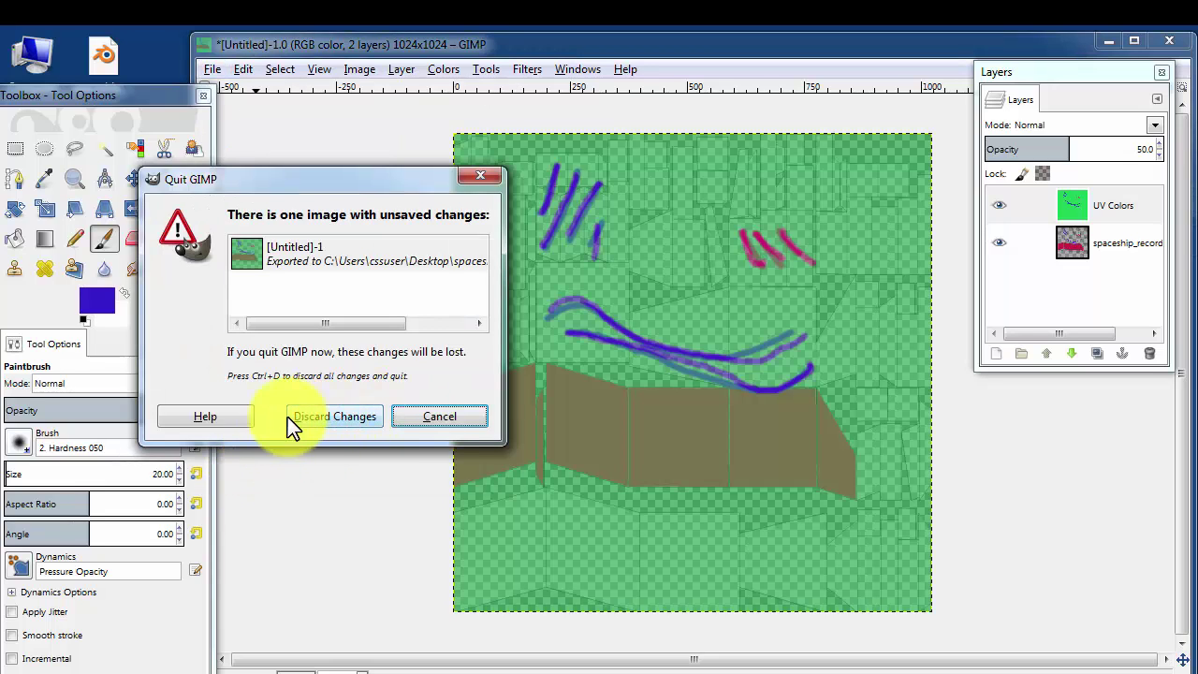
left_click(356, 426)
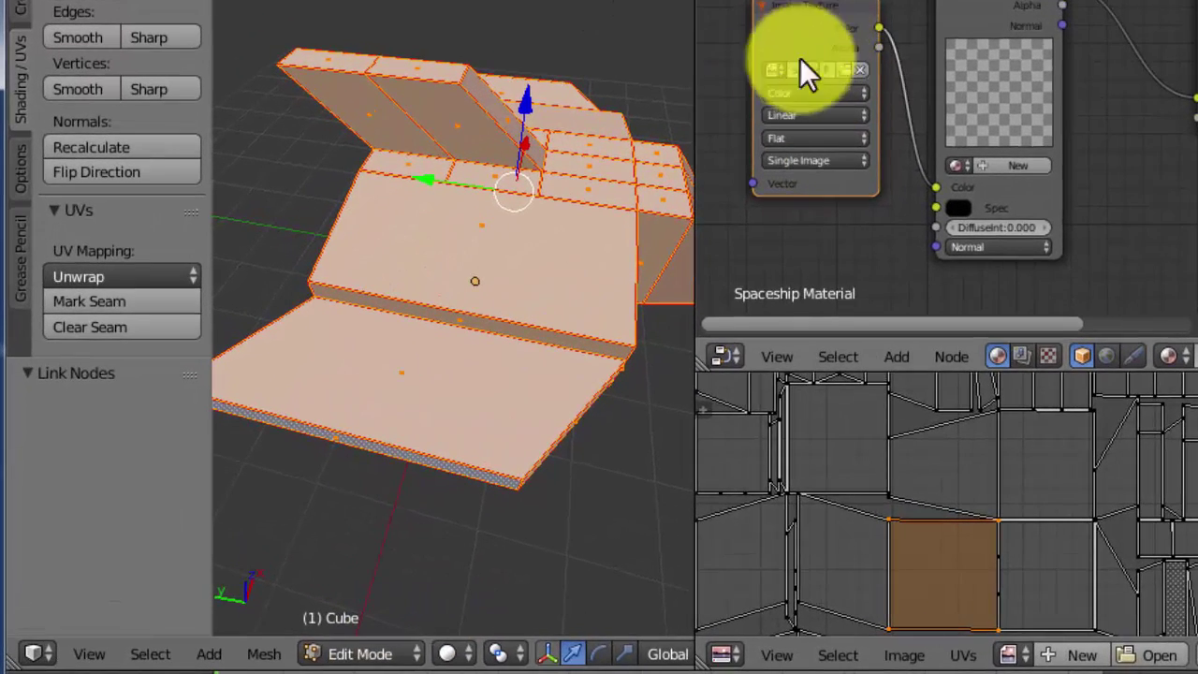
Show the spaceship in Texture shading and widen the 3D view by narrowing the side panels.
left_click(454, 654)
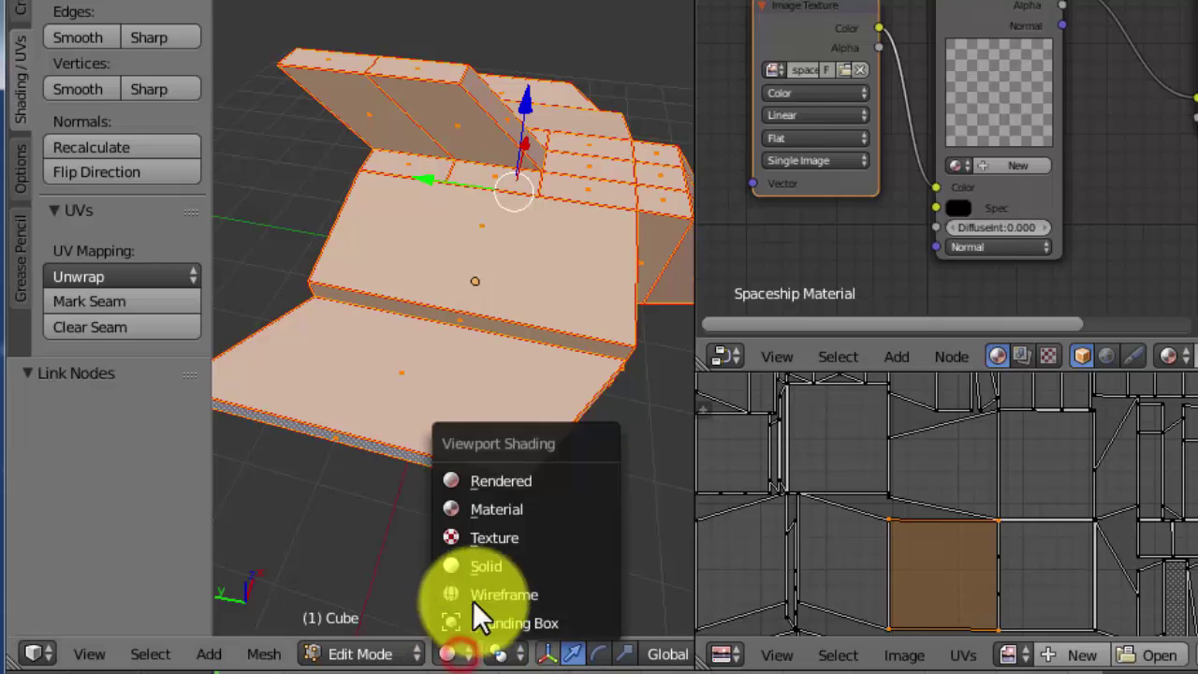
left_click(503, 534)
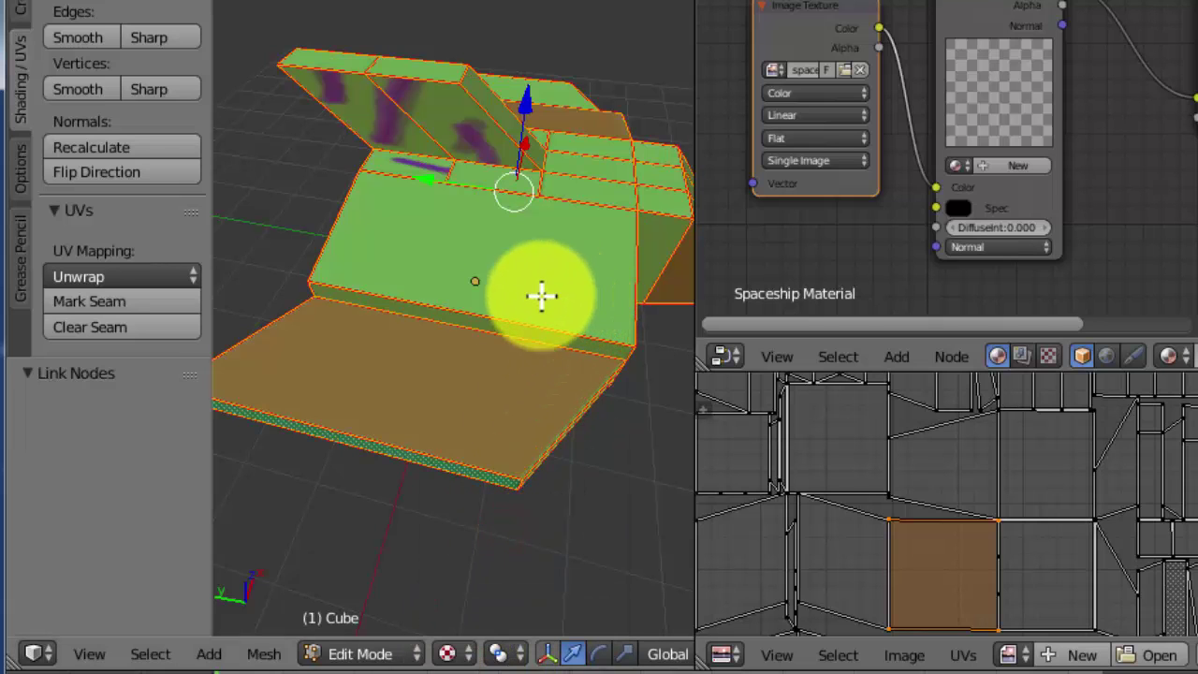
middle_click_drag(527, 297, 646, 387)
middle_click_drag(553, 415, 228, 422)
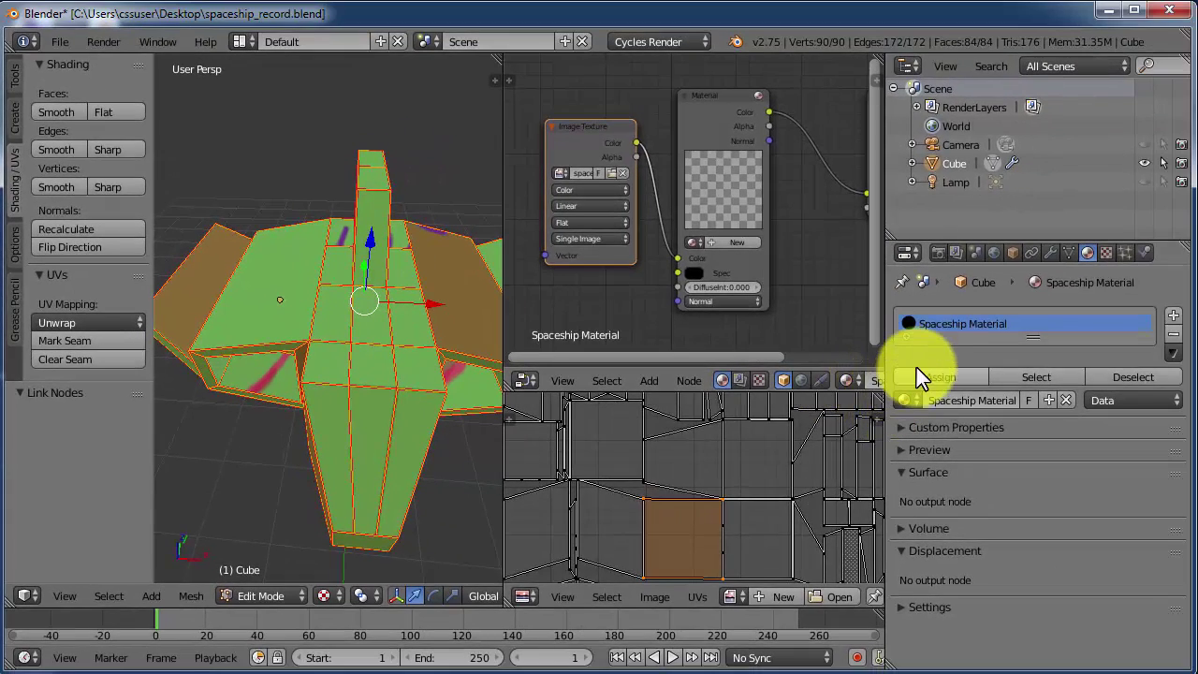
left_click_drag(883, 356, 1019, 343)
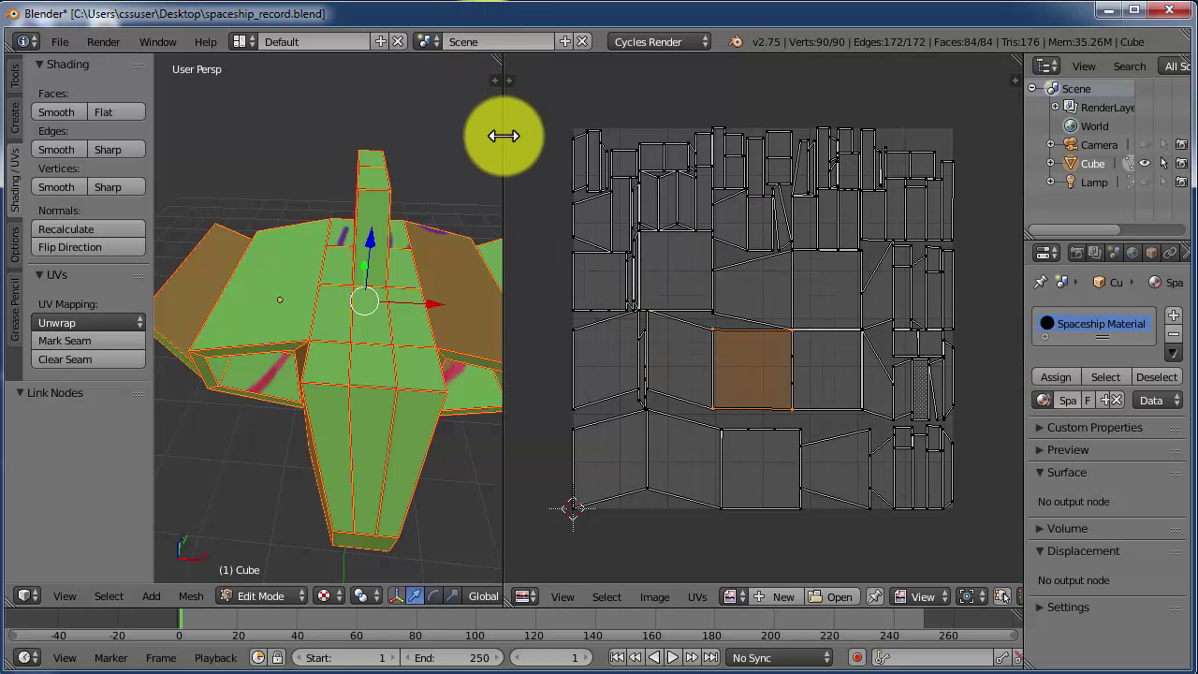
left_click_drag(505, 139, 672, 159)
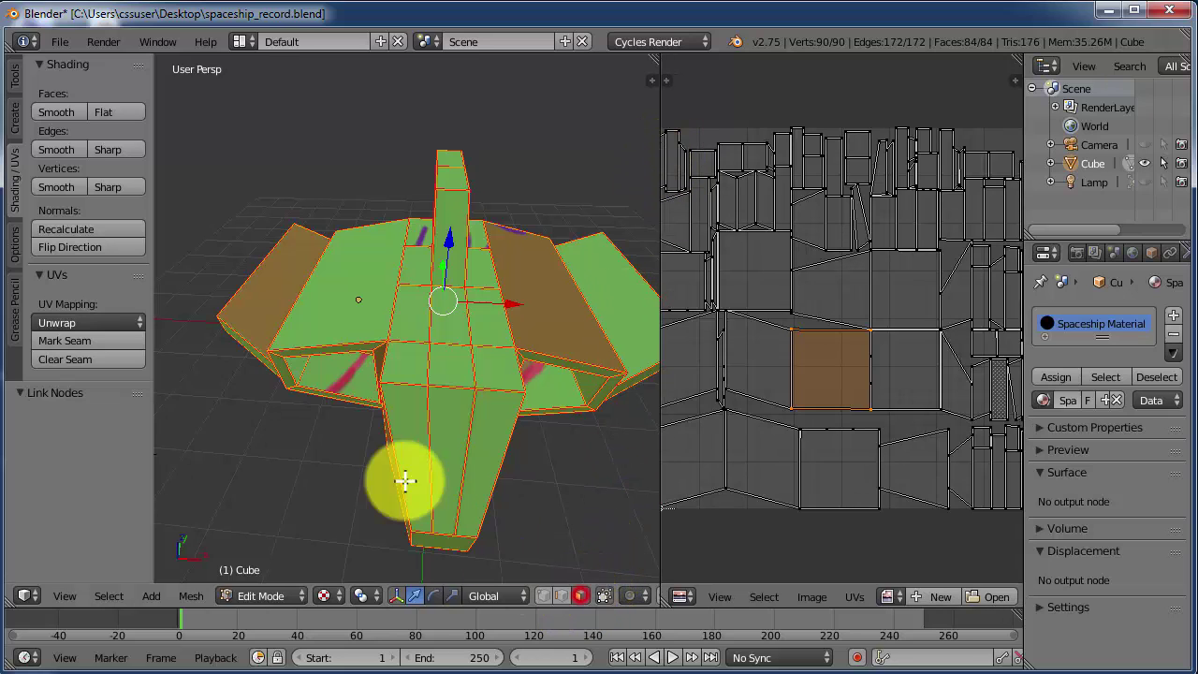
Select lower and left-centre fuselage faces one by one to see their UV islands.
right_click(400, 422)
right_click(461, 420)
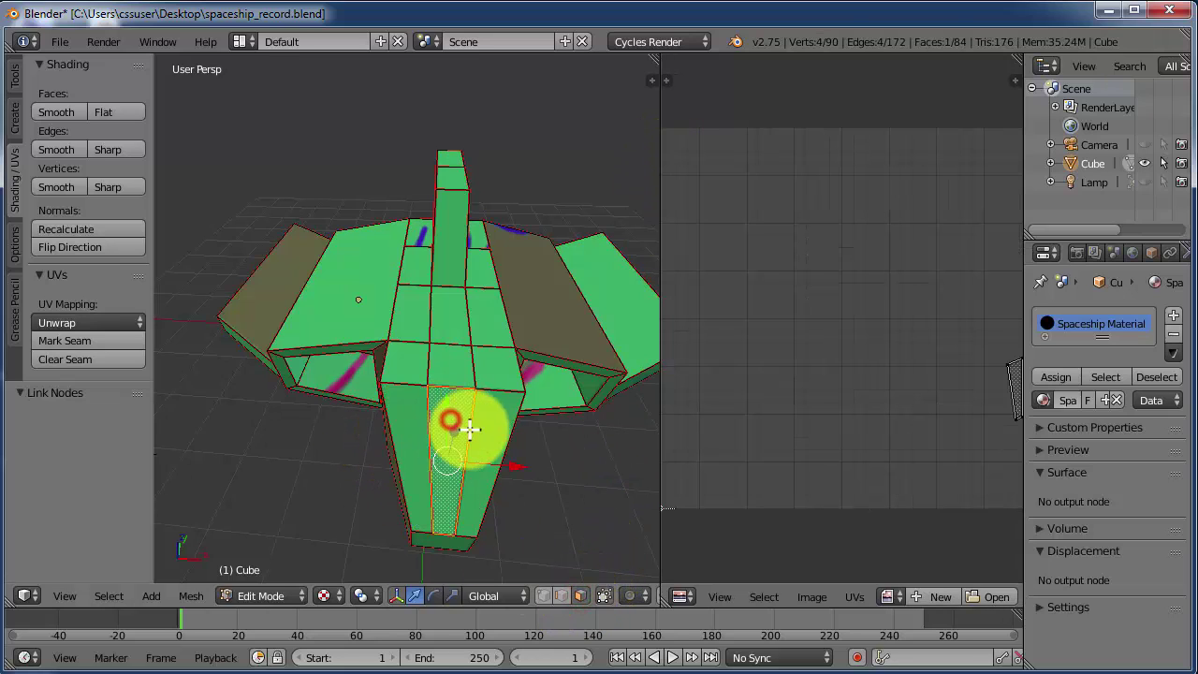
right_click(481, 428)
right_click(500, 375)
right_click(460, 366)
right_click(409, 370)
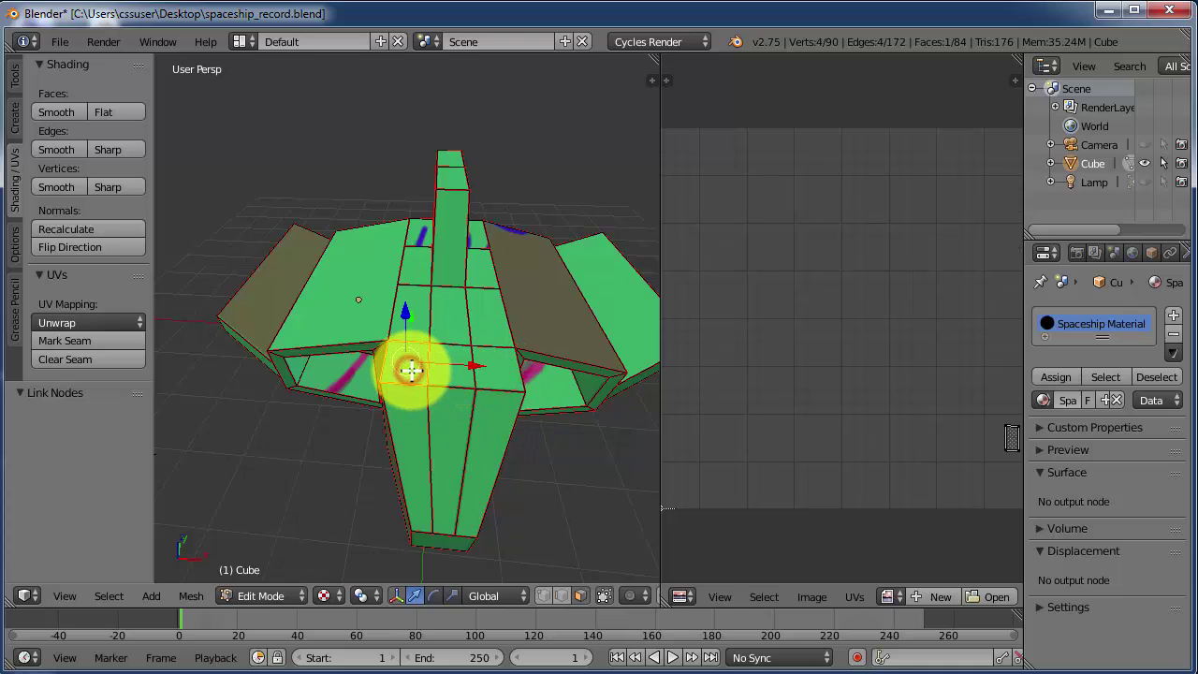
left_click(488, 366)
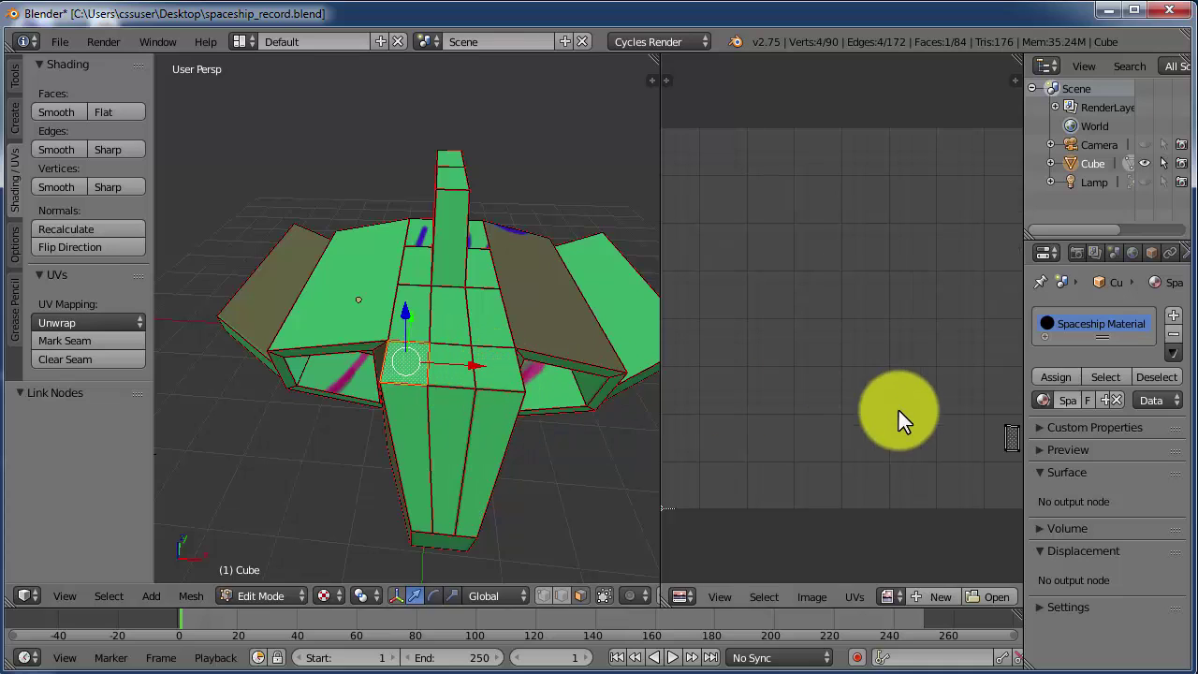
Pick the central fuselage face and the lower strip faces individually to check their UVs.
right_click(505, 371)
right_click(437, 380)
right_click(409, 415)
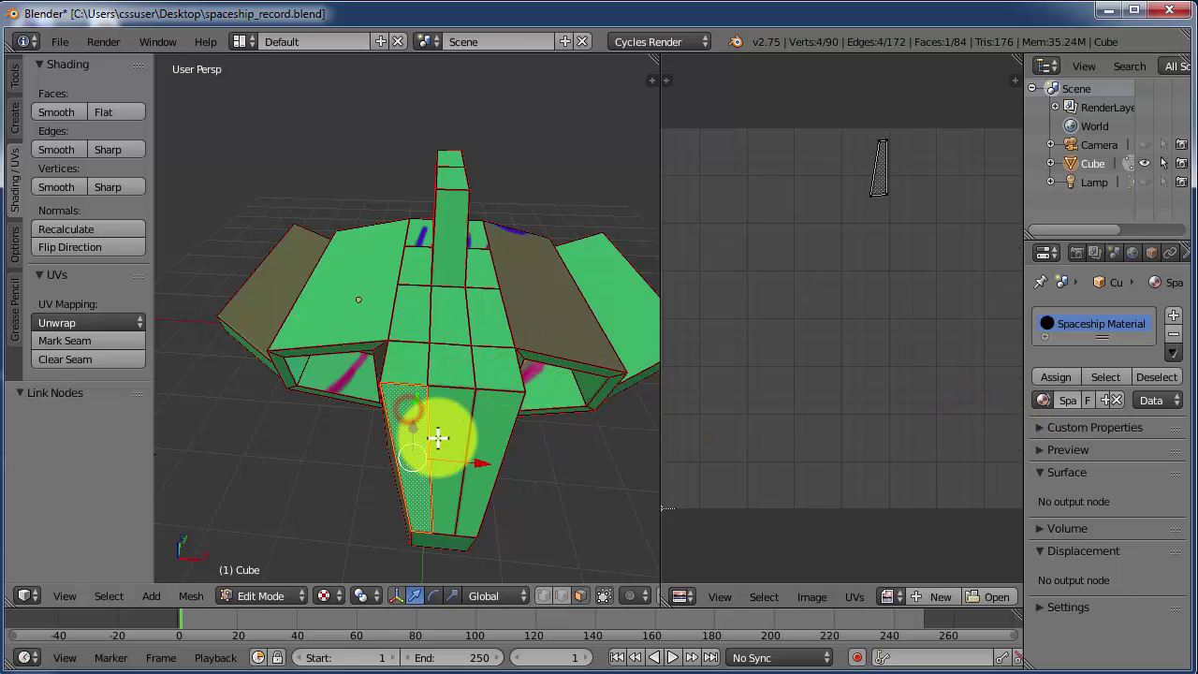
right_click(442, 432)
right_click(489, 431)
right_click(482, 374)
right_click(416, 373)
right_click(410, 417)
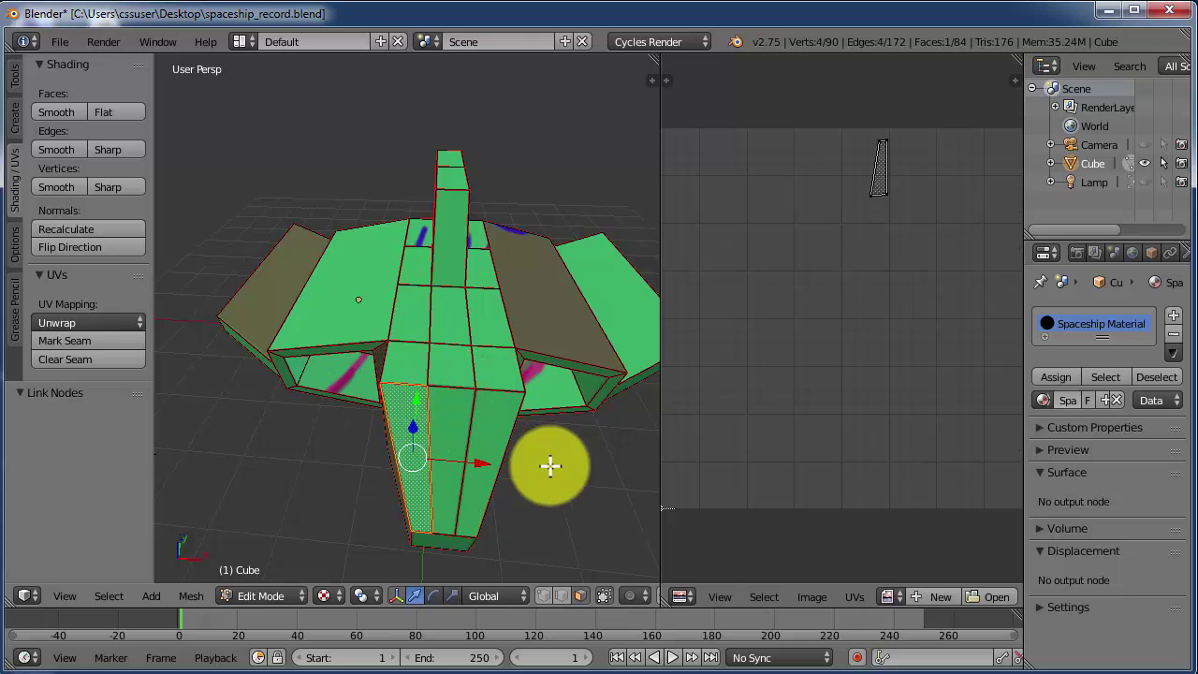
From a new angle, select a top face to see its UV square, then view from front-left.
middle_click_drag(546, 466, 420, 323)
right_click(441, 298)
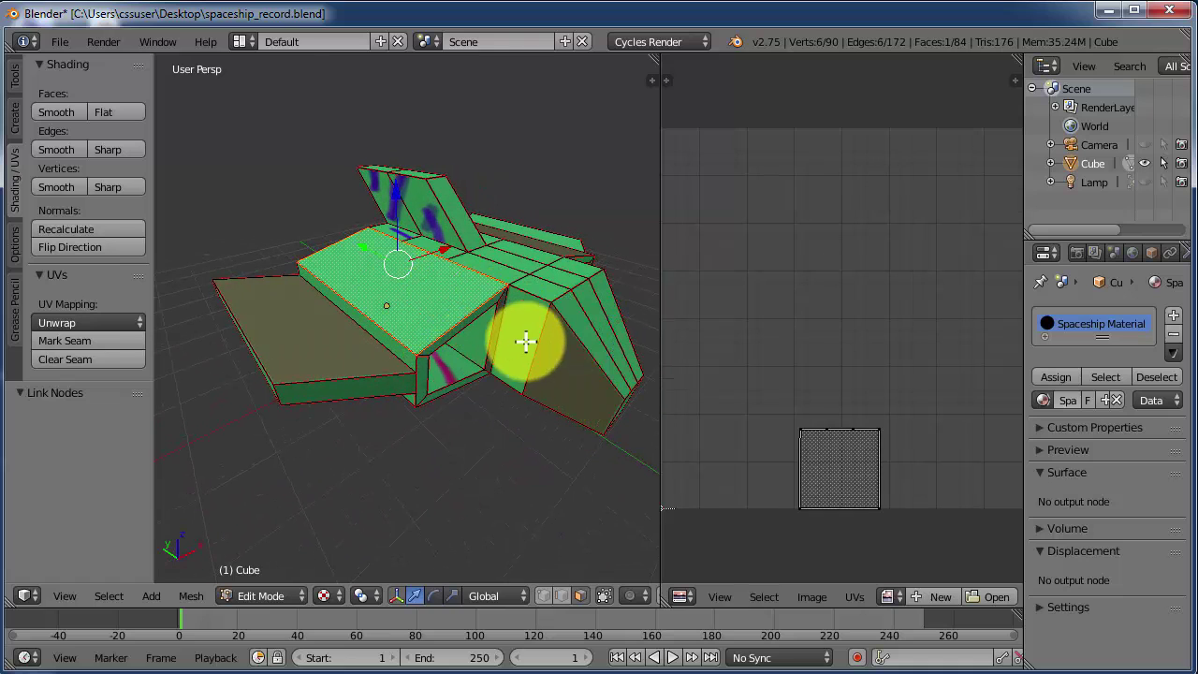
scroll(492, 371, "up", 2)
middle_click_drag(493, 370, 370, 350)
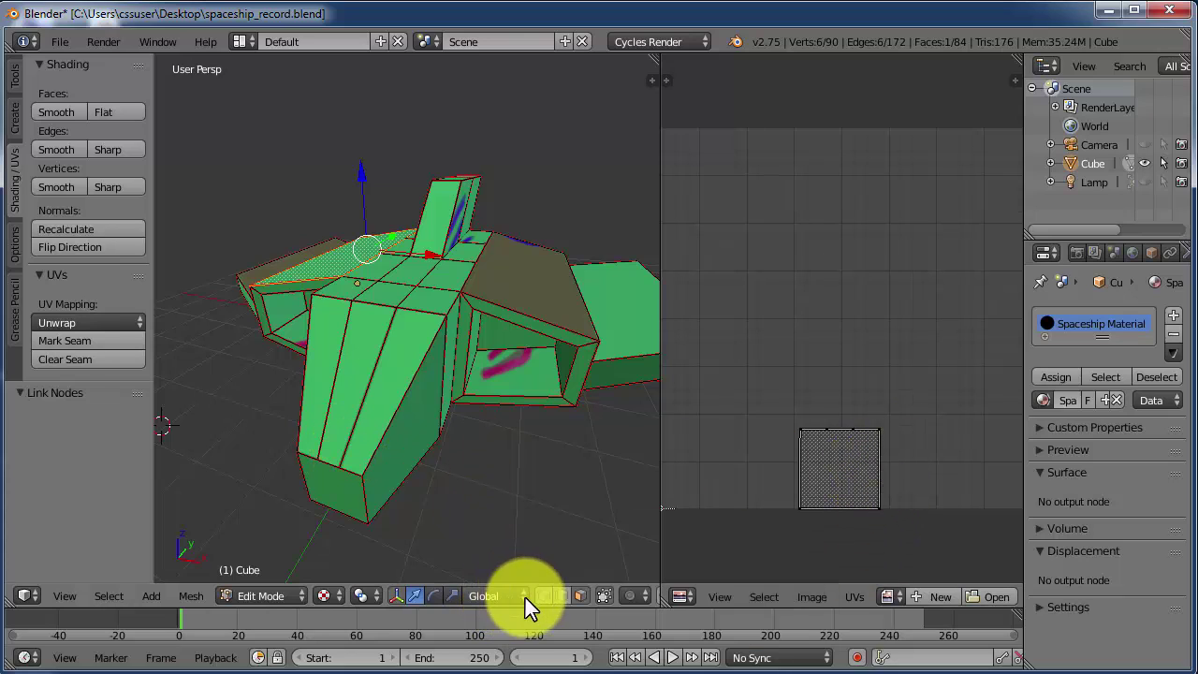
Select all faces and load spaceship_record_UVs.png into the UV editor.
key("a")
key("a")
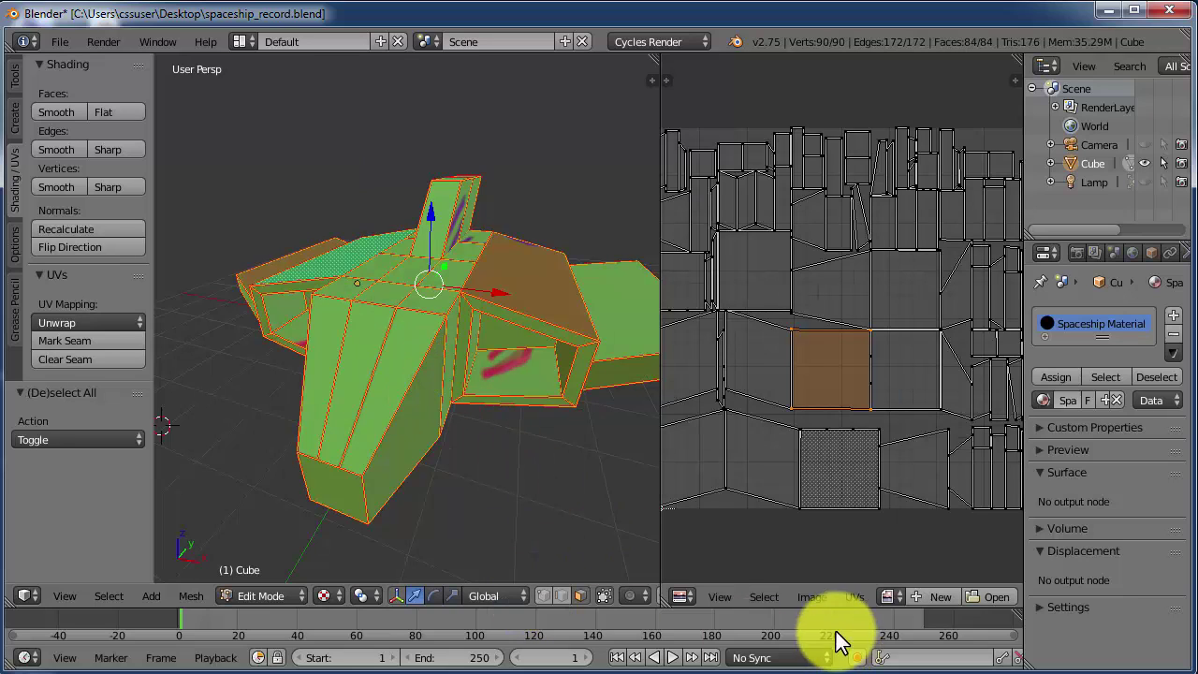
left_click(892, 598)
left_click(951, 424)
scroll(858, 359, "down", 6)
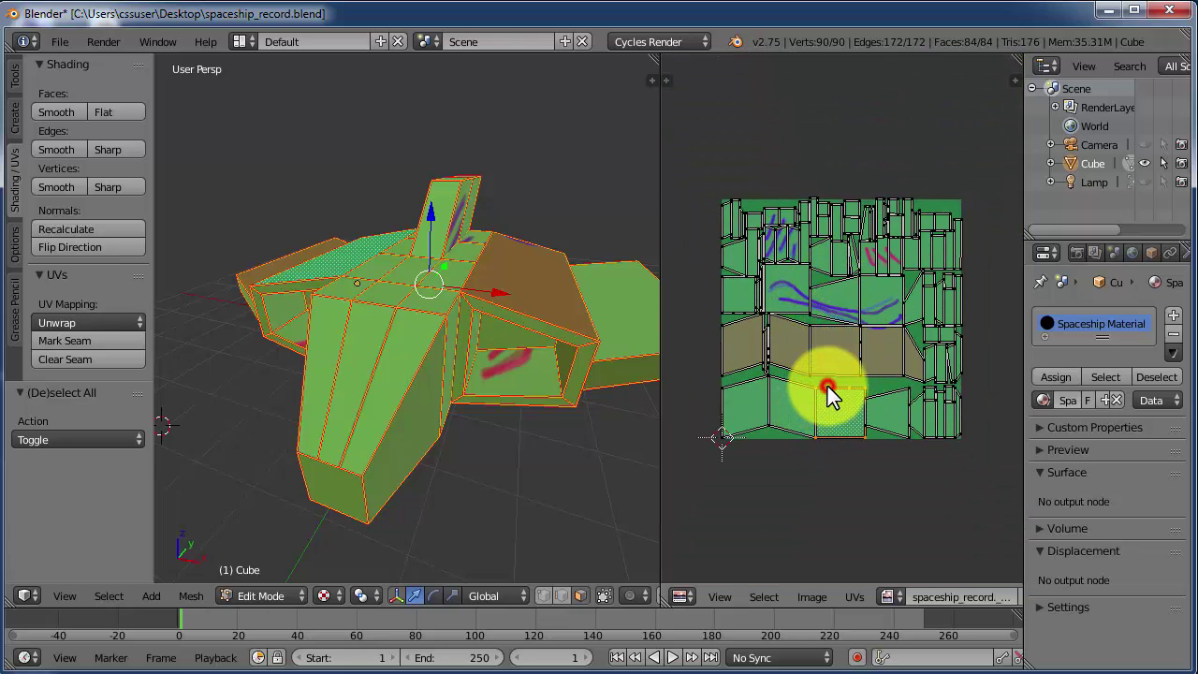
Move the UV islands of two long fuselage faces onto painted areas of the texture.
right_click(784, 356)
right_click(825, 352)
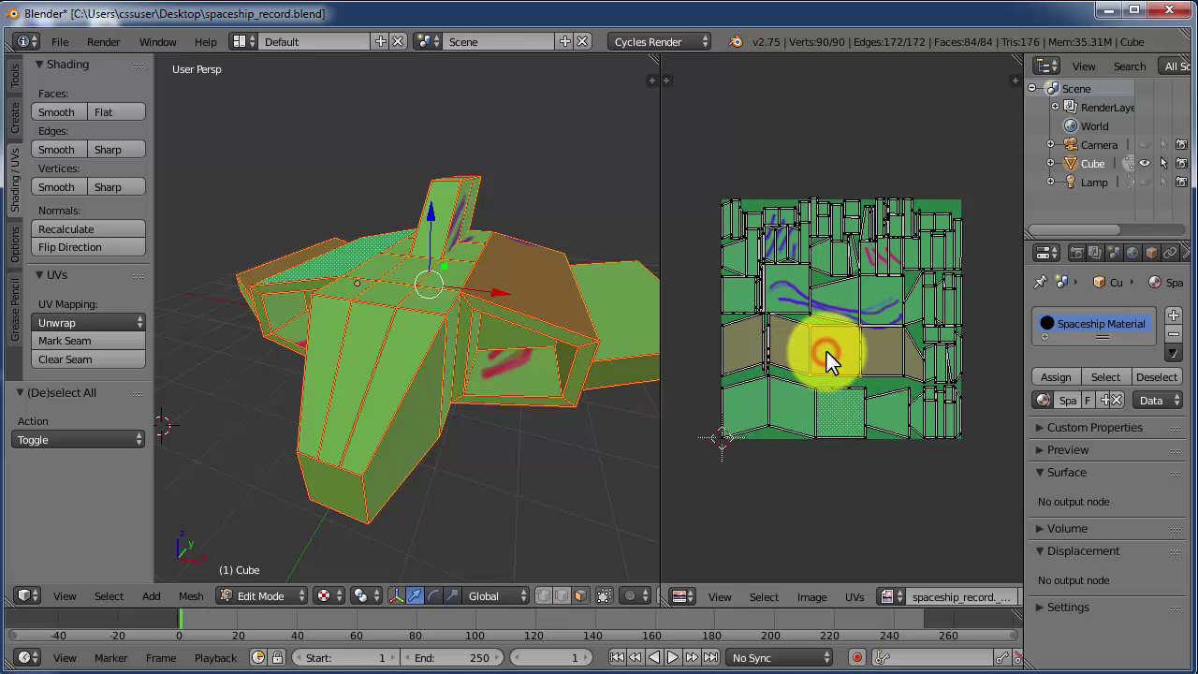
right_click(354, 382)
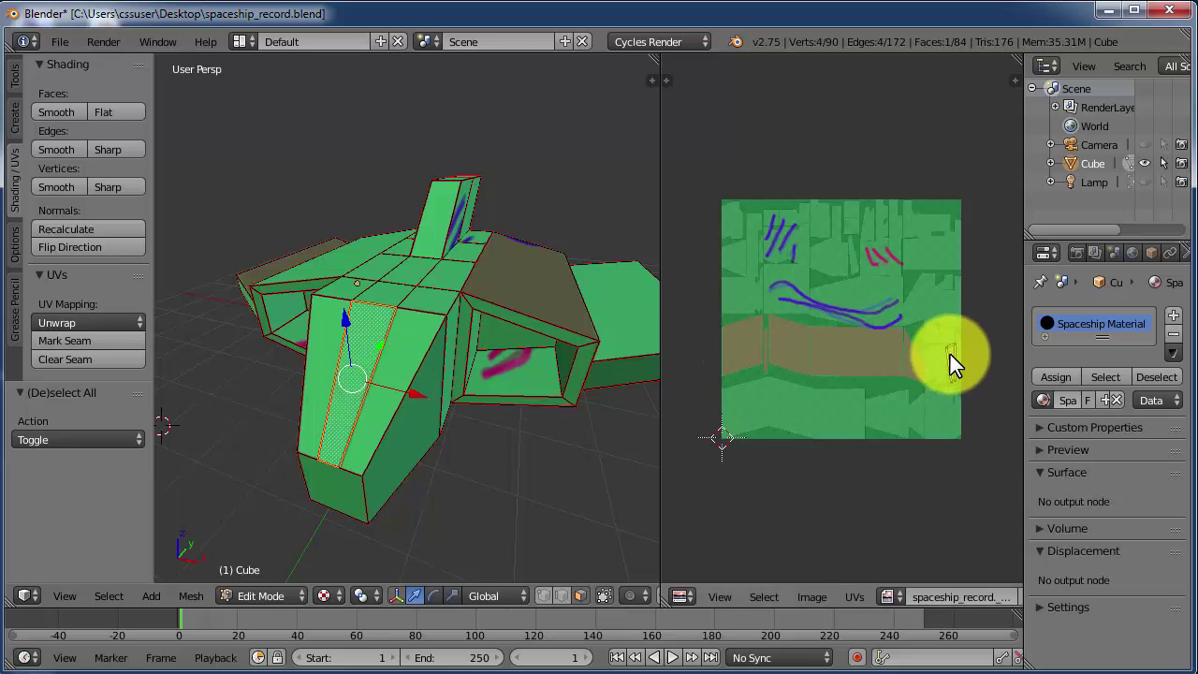
key("g")
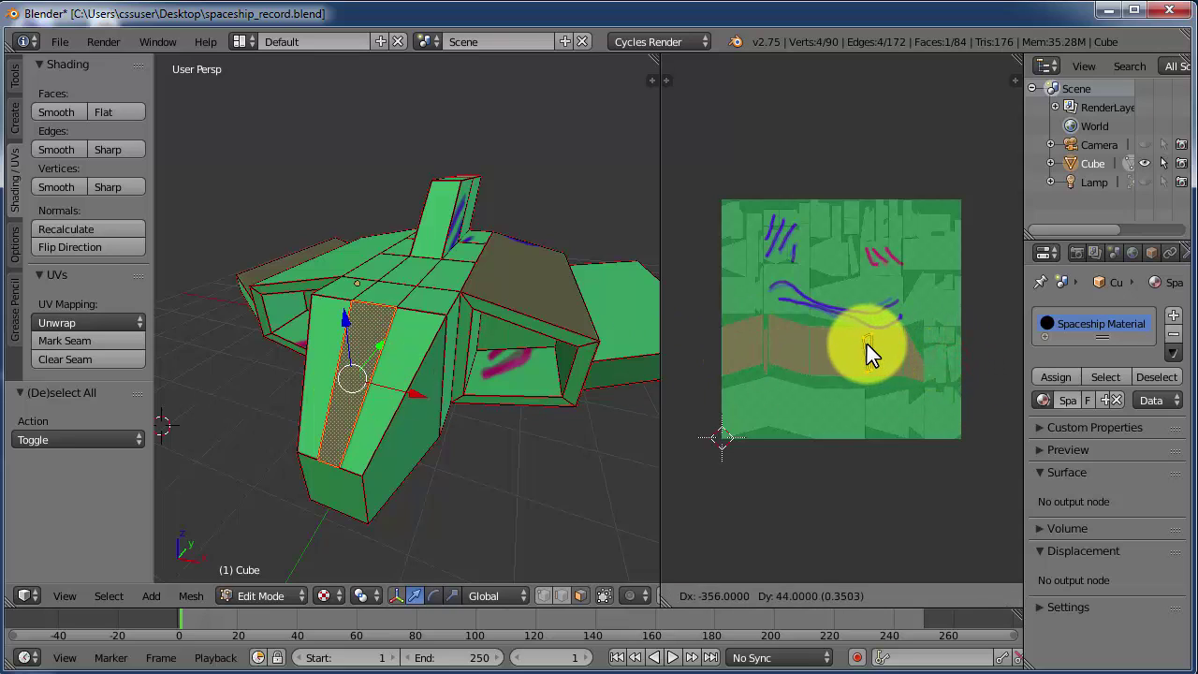
left_click(792, 336)
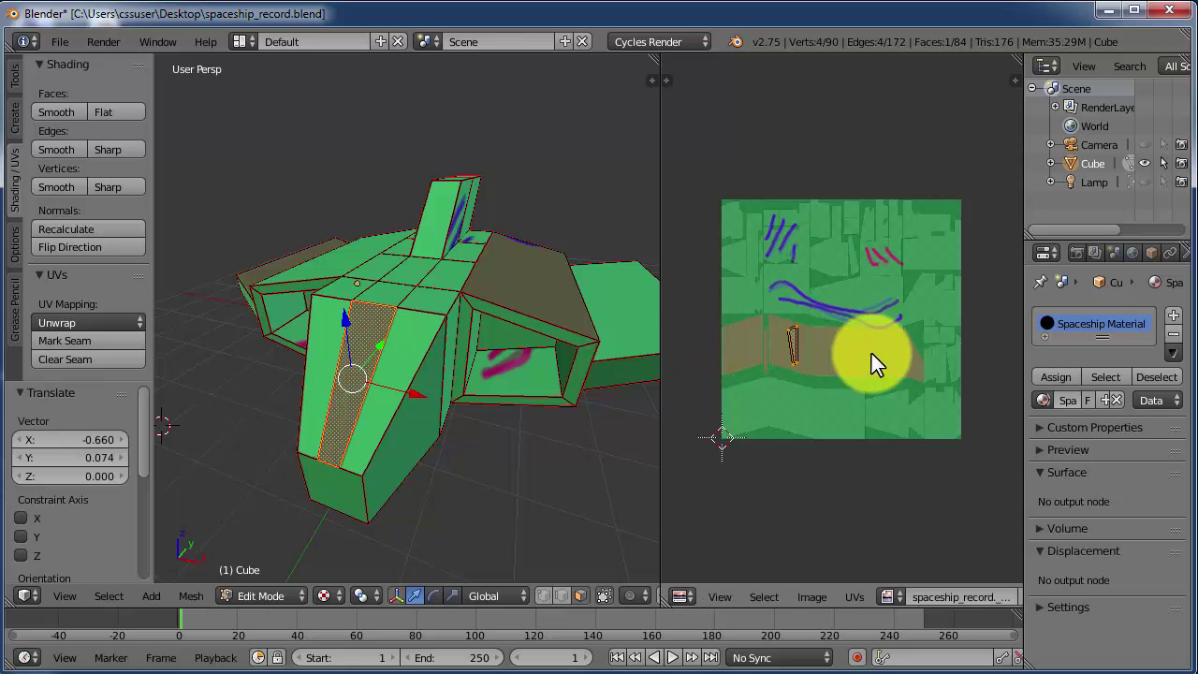
right_click(431, 367)
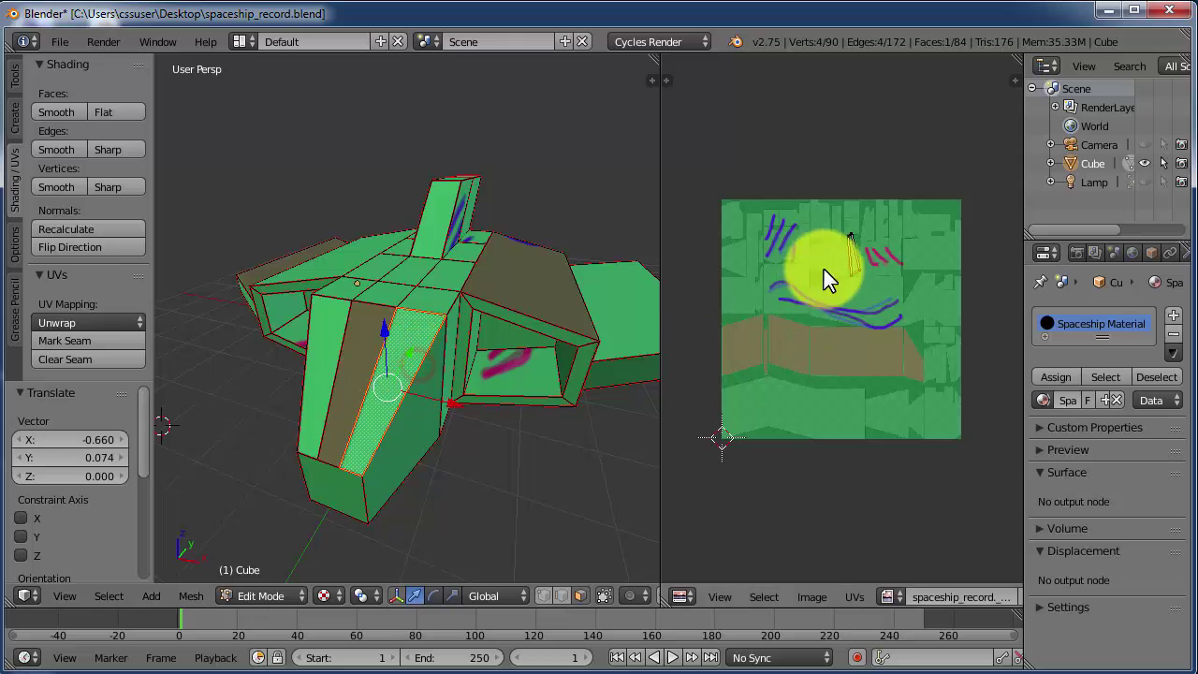
key("g")
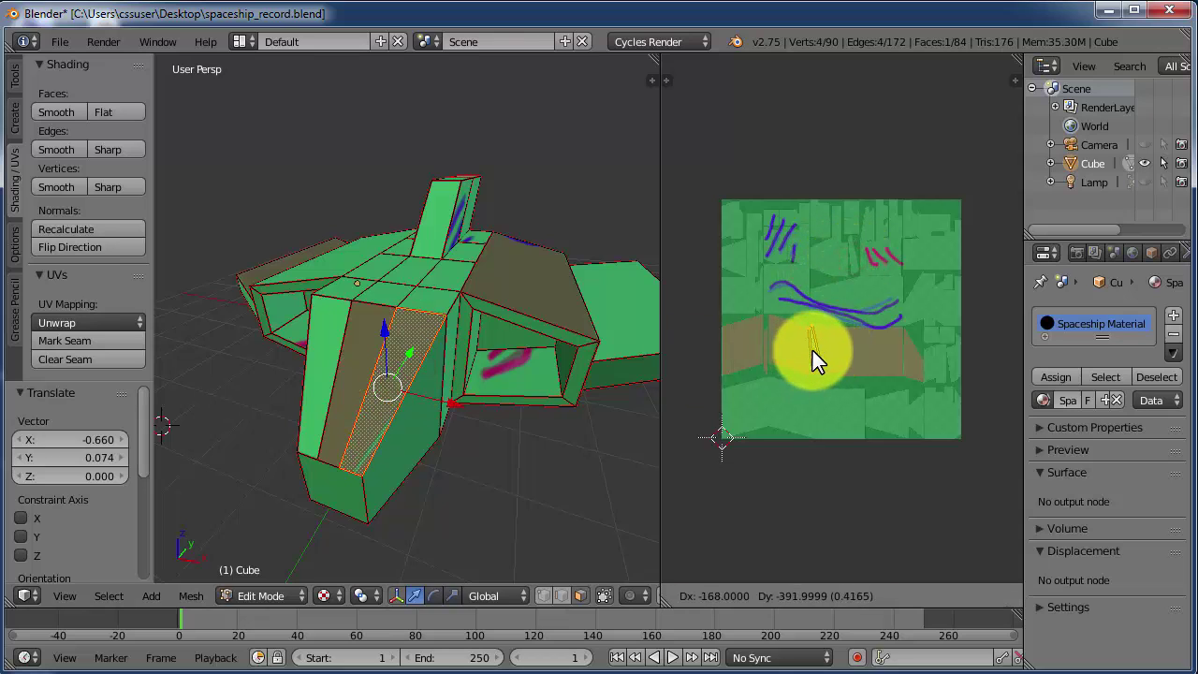
left_click(816, 354)
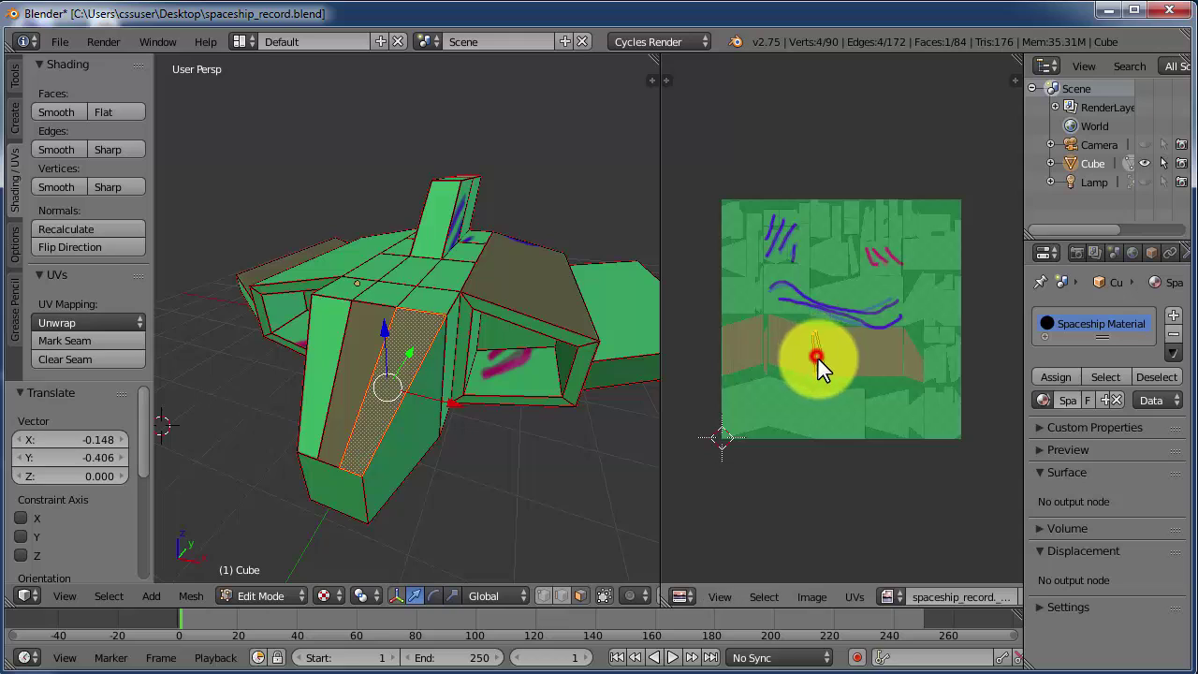
Shift the left-side, lower-right triangle and small bottom faces' UVs onto the brown band.
right_click(334, 373)
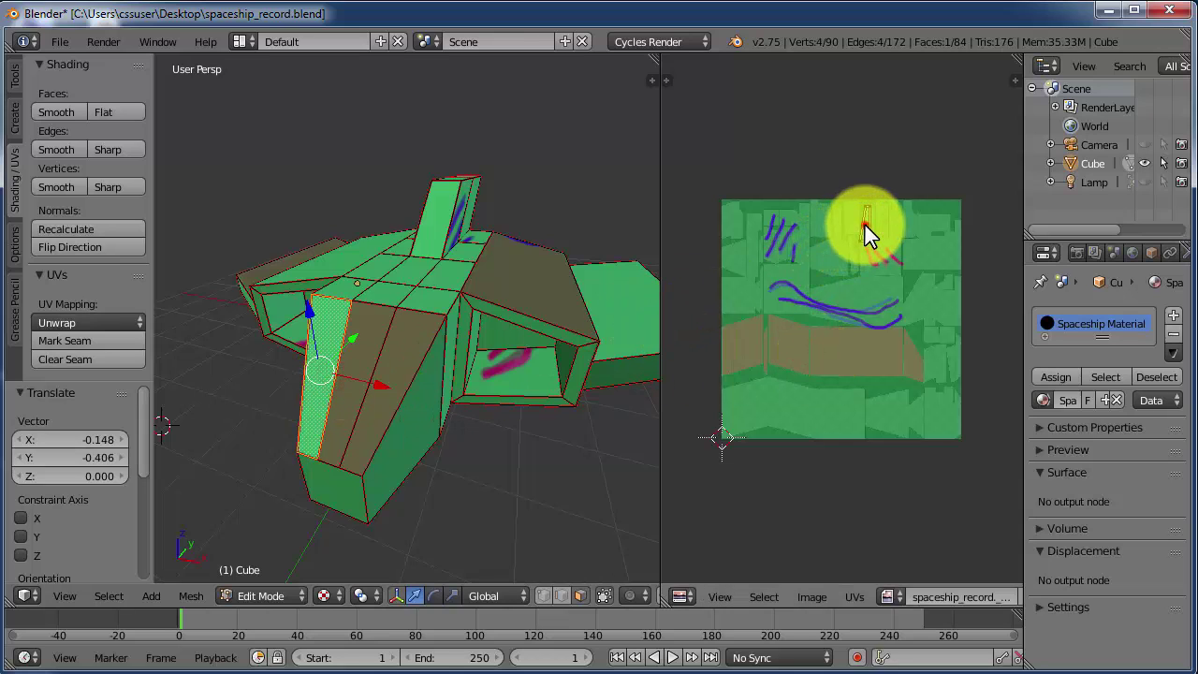
key("g")
left_click(849, 347)
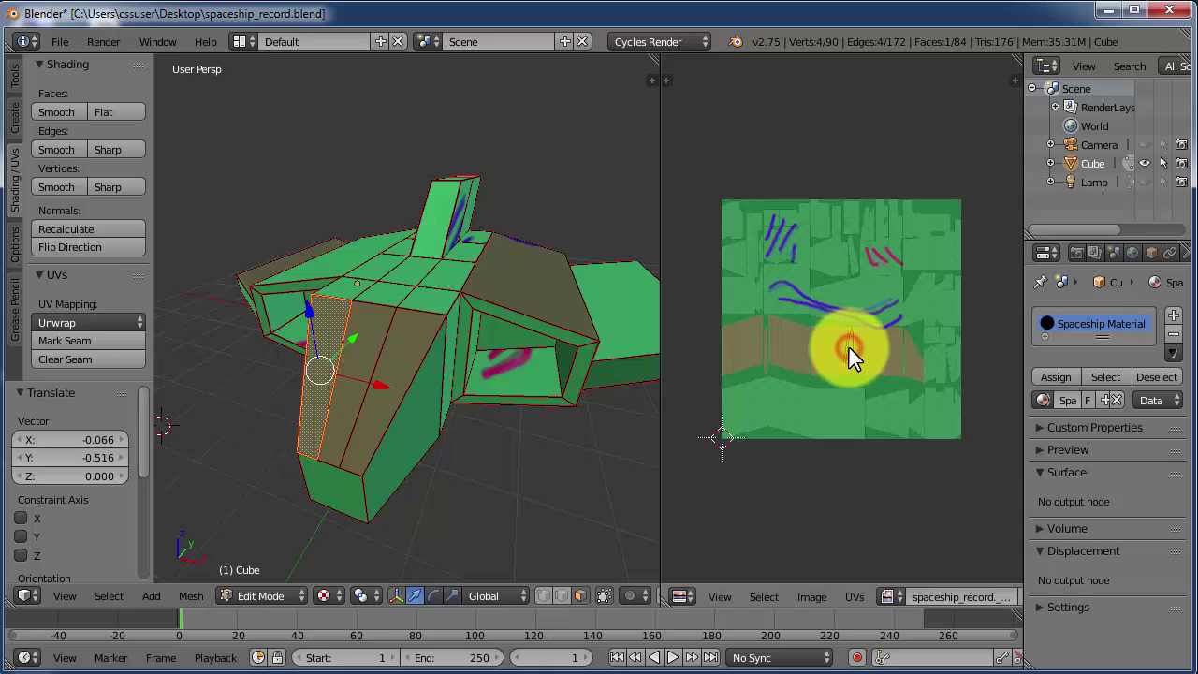
right_click(424, 398)
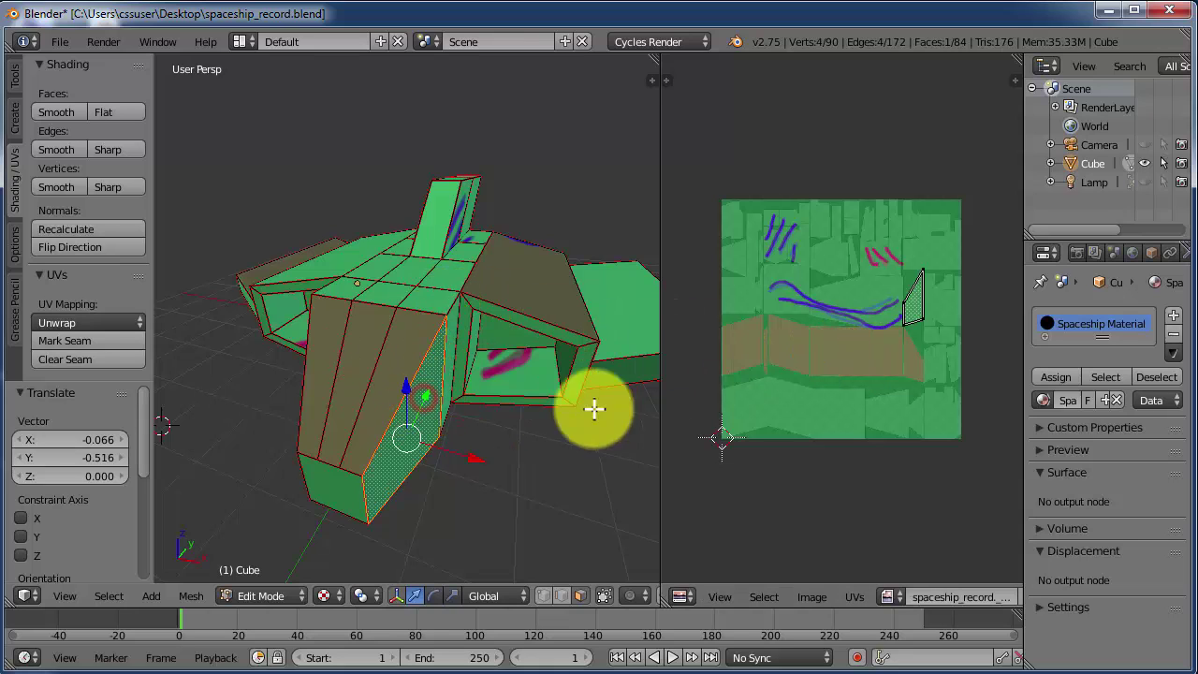
right_click_drag(915, 297, 851, 357)
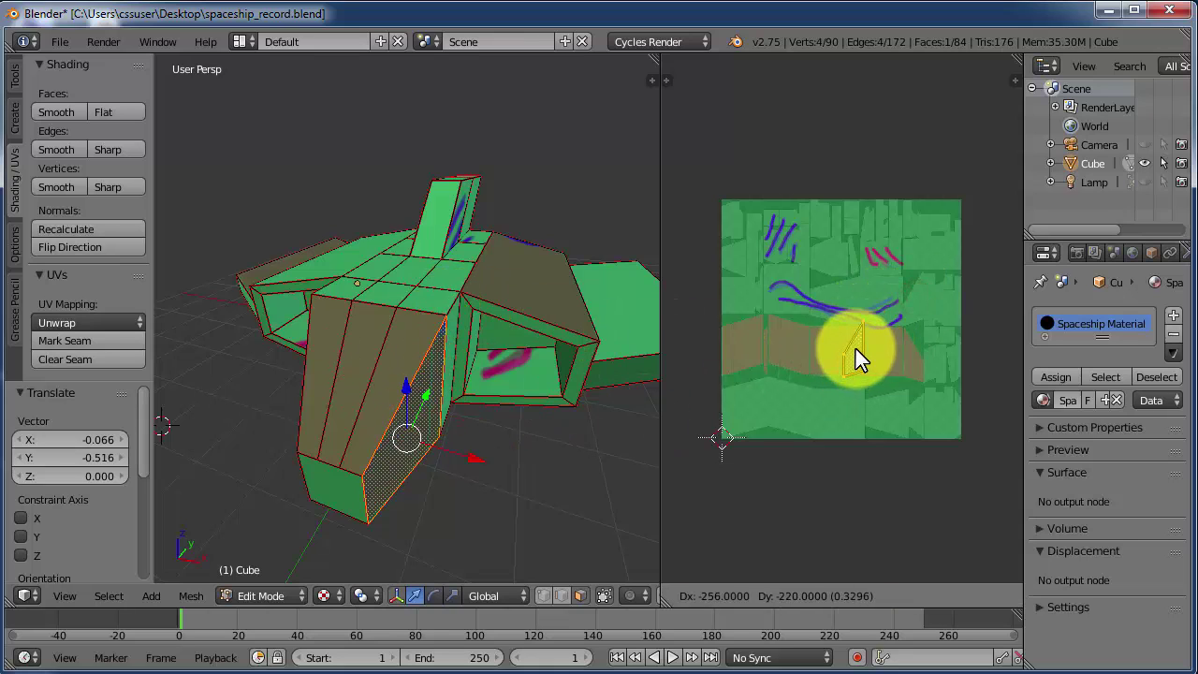
left_click(847, 352)
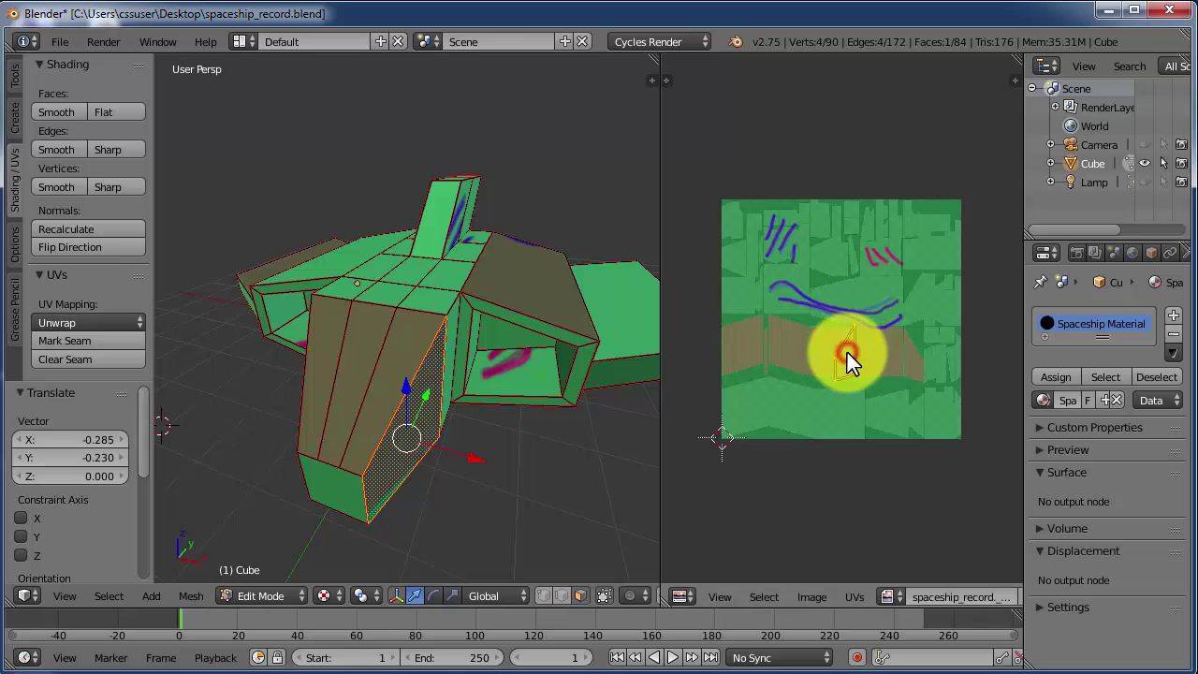
right_click(327, 487)
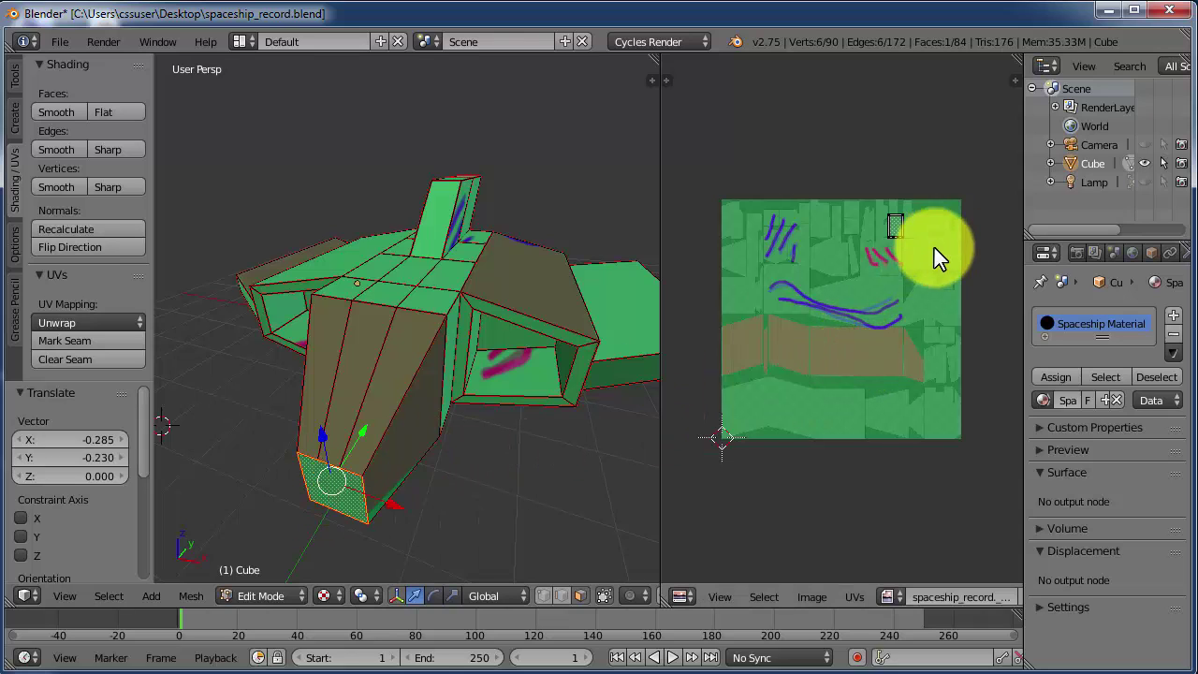
key("g")
left_click(822, 353)
middle_click_drag(446, 422, 422, 489)
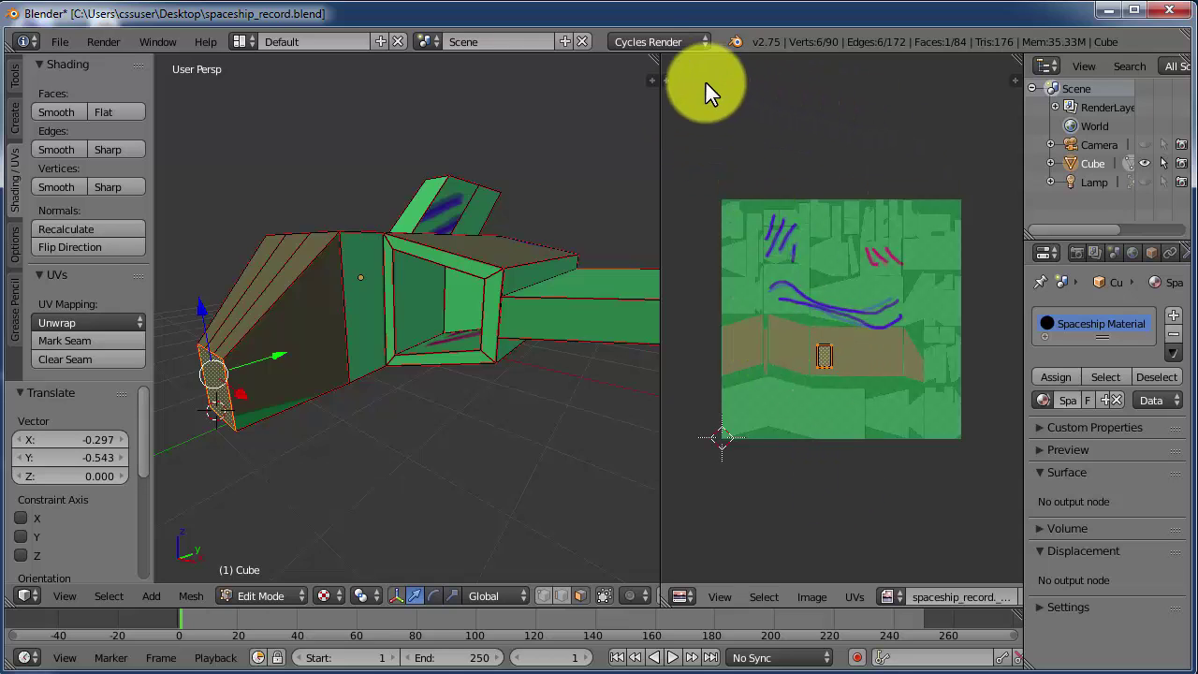
Merge the UV editor into the 3D view and orbit to a higher view of the ship.
left_click_drag(664, 58, 704, 59)
scroll(811, 328, "down", 5)
middle_click_drag(795, 347, 700, 423)
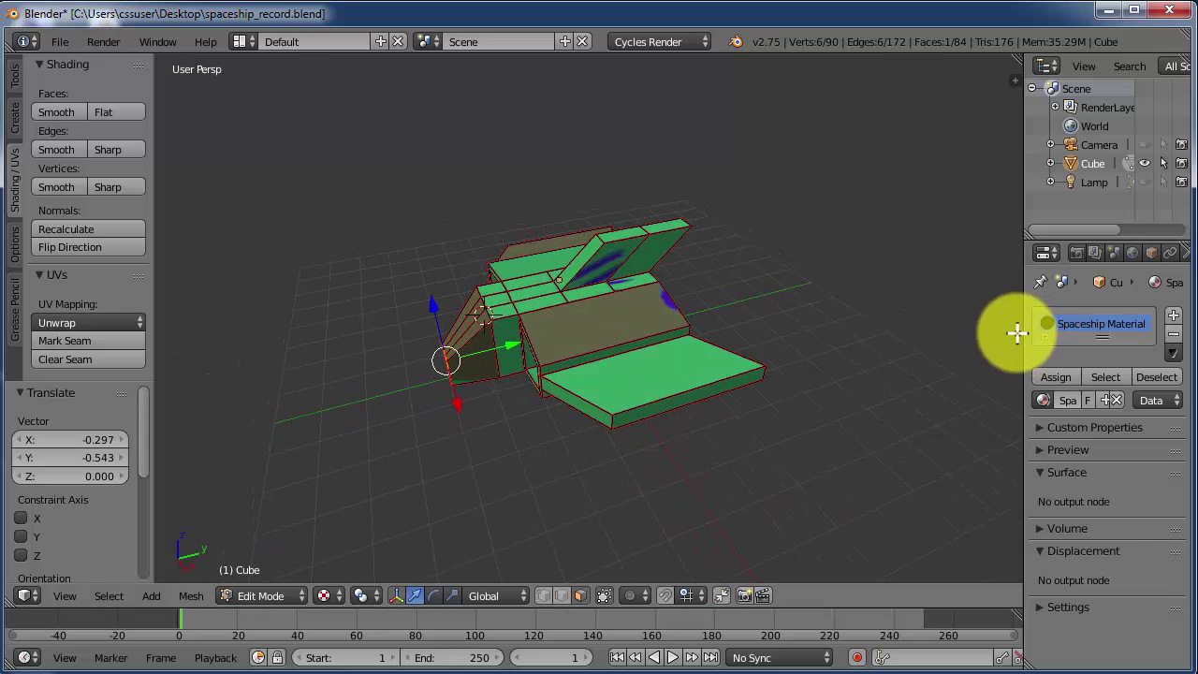
Turn on the Subsurf modifier's viewport display to see the smoothed ship.
left_click_drag(1024, 329, 845, 321)
left_click(1011, 253)
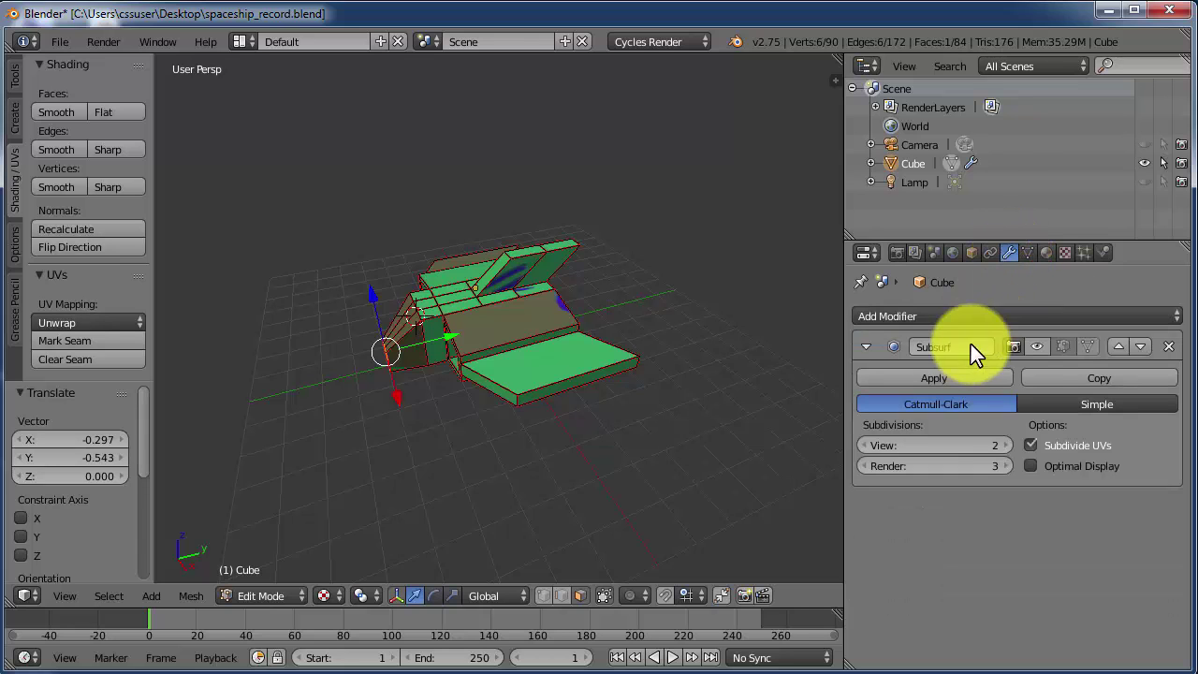
left_click(1036, 346)
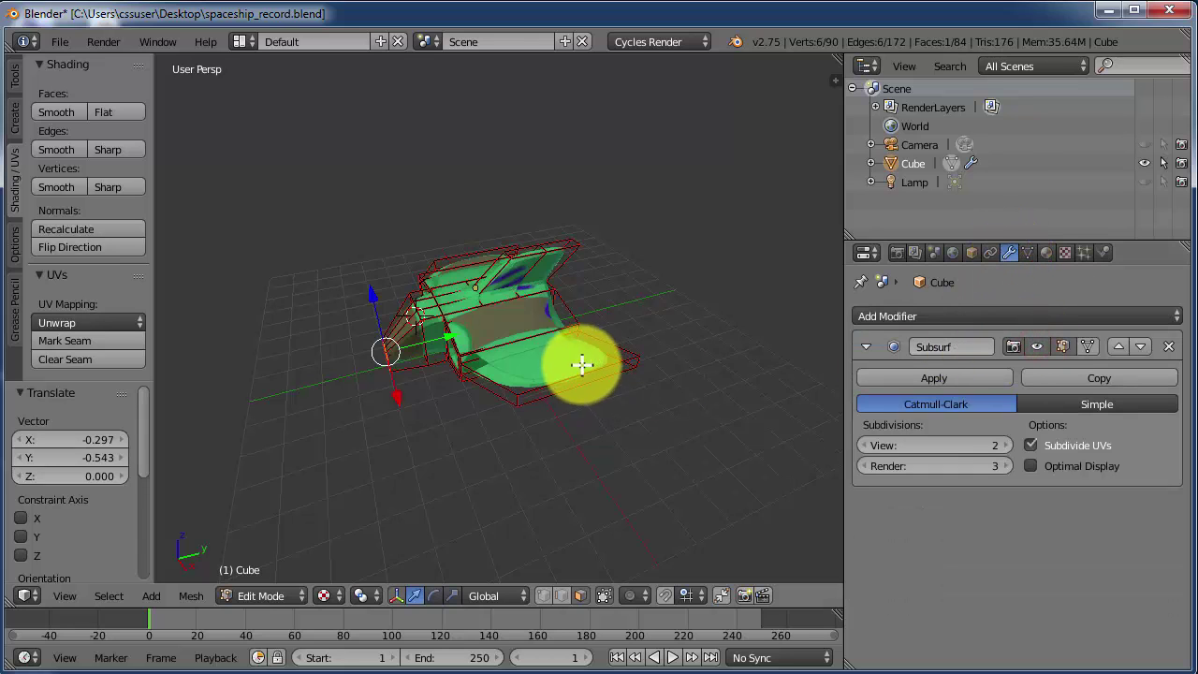
middle_click_drag(575, 358, 729, 327)
scroll(730, 327, "up", 4)
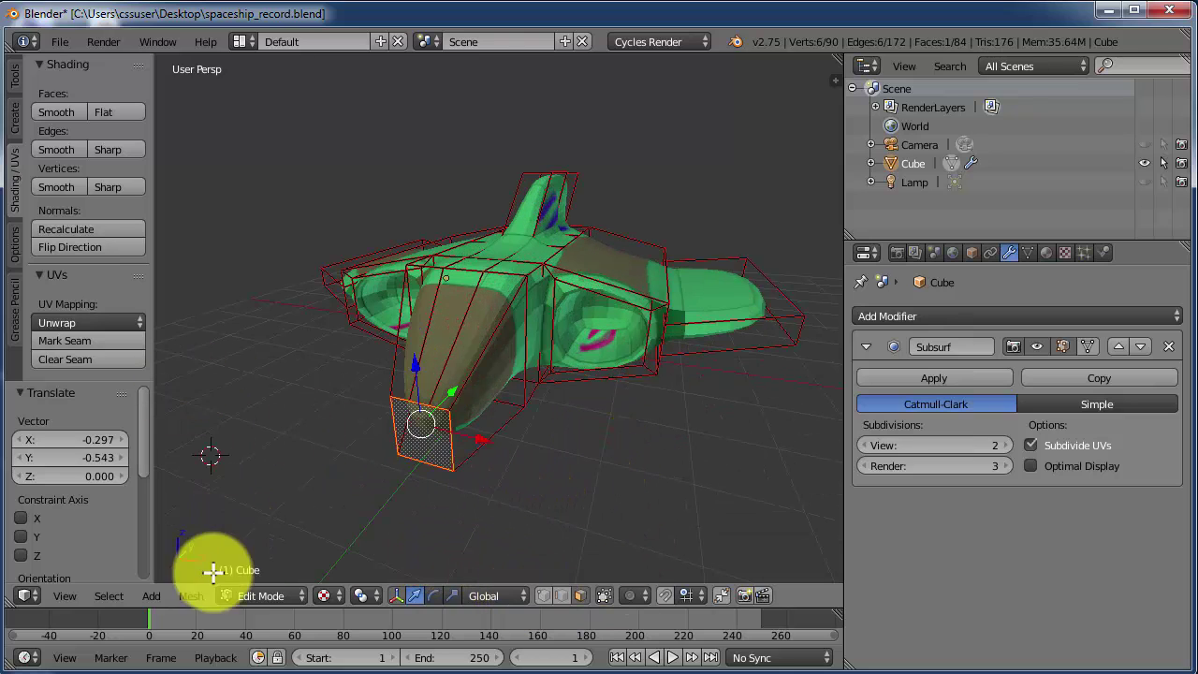
left_click(256, 596)
Switch to Object Mode, save the spaceship blend file, and close Blender.
left_click(258, 573)
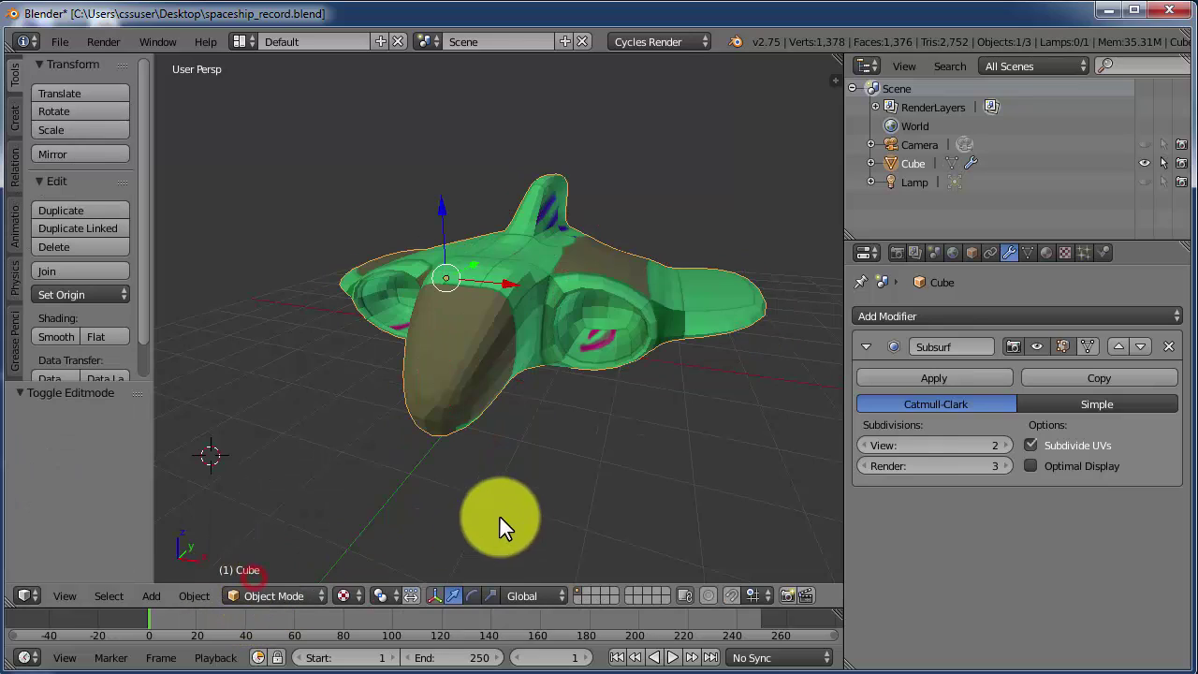
middle_click_drag(546, 461, 591, 484)
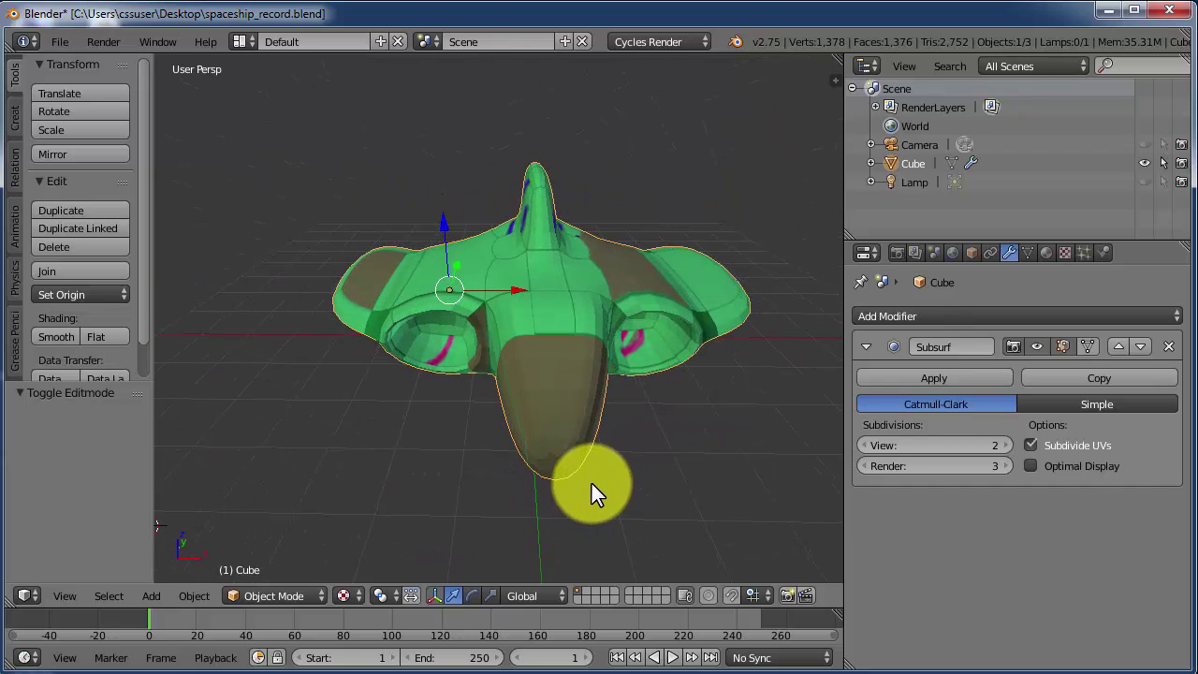
left_click(56, 42)
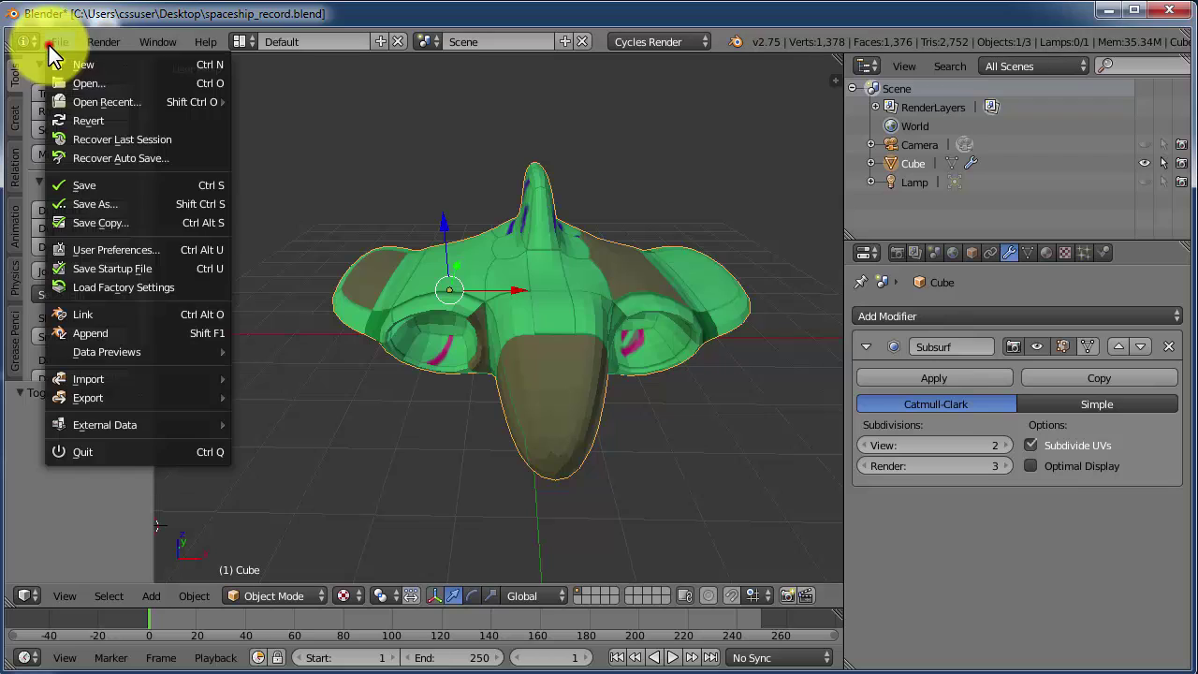
left_click(88, 184)
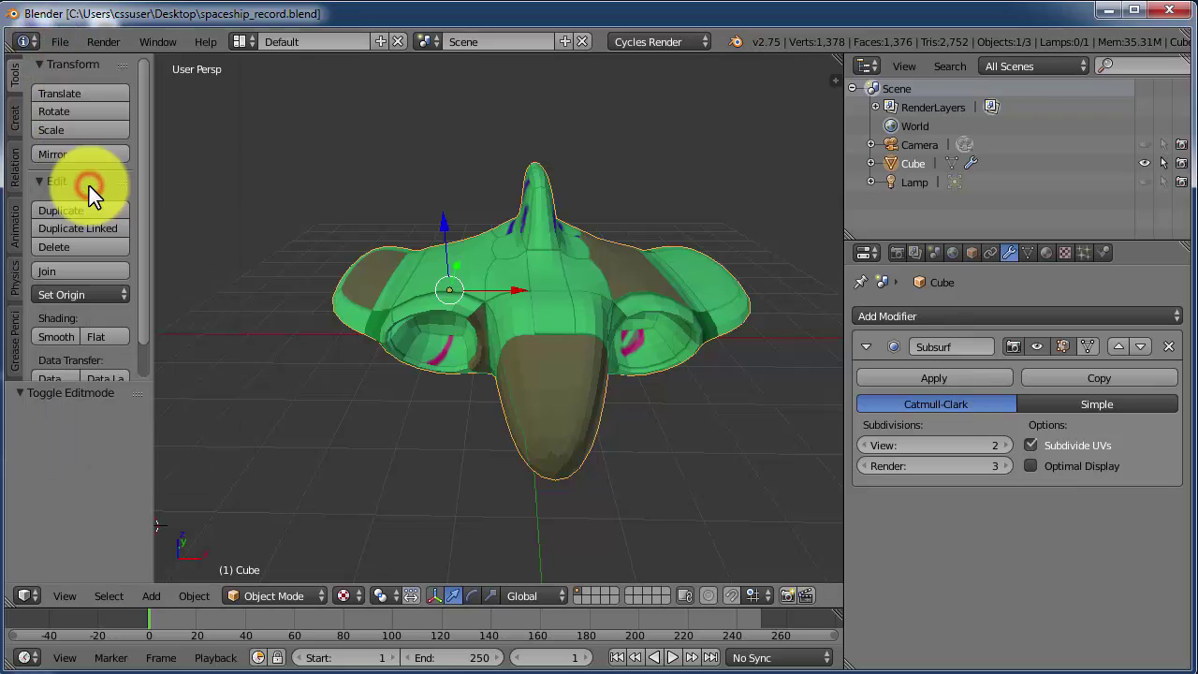
left_click(1170, 14)
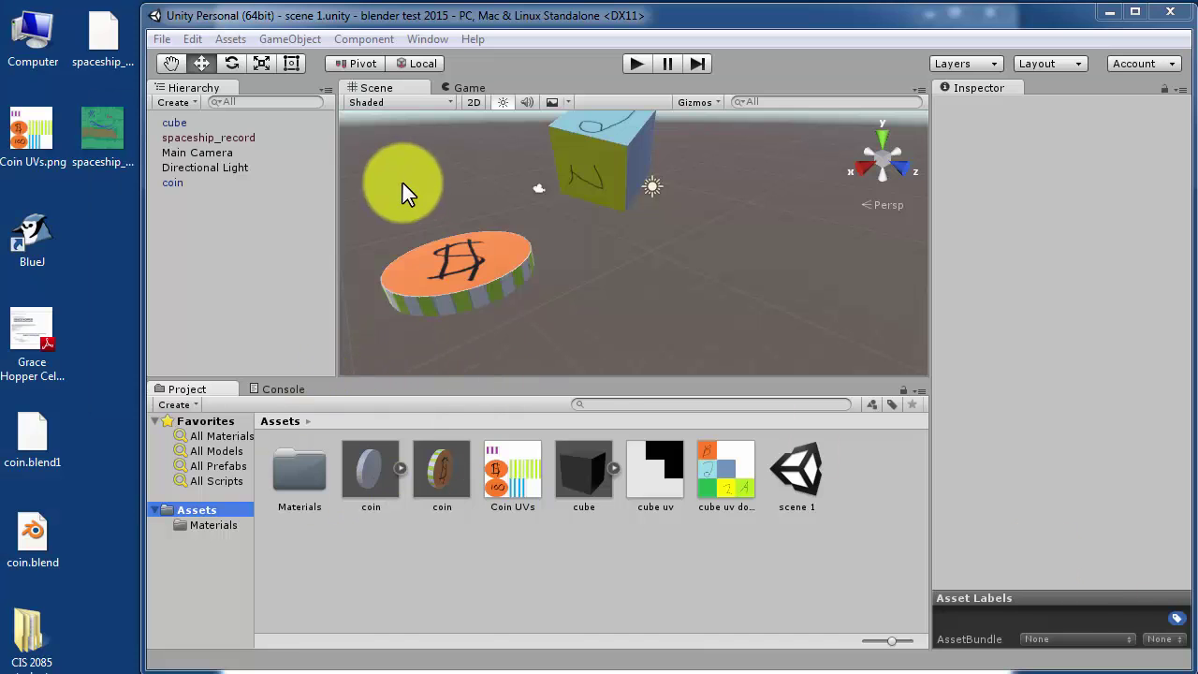
Select spaceship_record.blend1 on the desktop and open the Unity Projects > blender test 2015 folder.
left_click(101, 47)
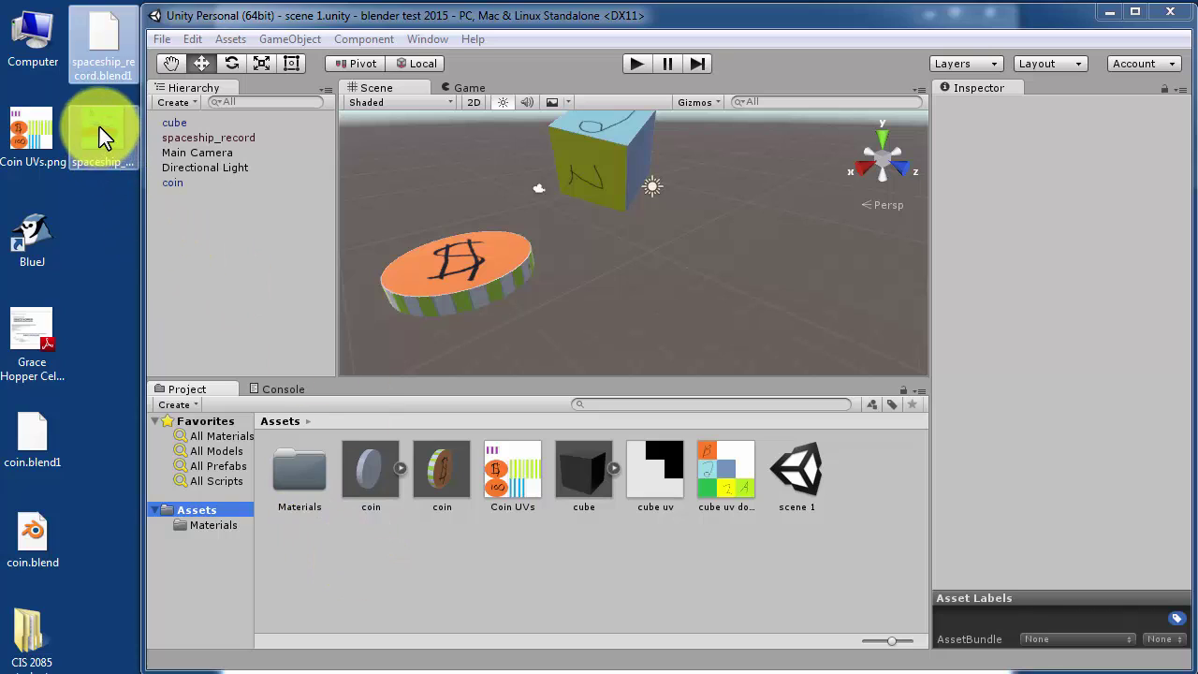
left_click(421, 671)
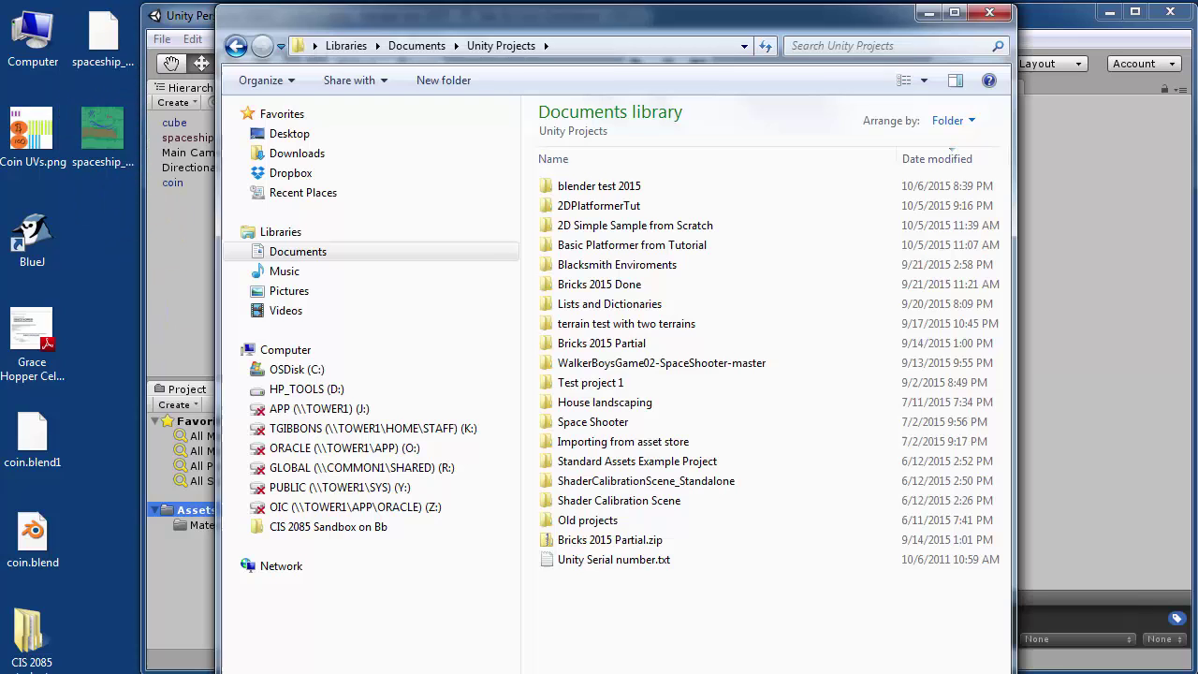
mouse_move(497, 11)
left_mouse_down()
mouse_move(481, 94)
mouse_move(501, 11)
left_mouse_up()
double_click(577, 183)
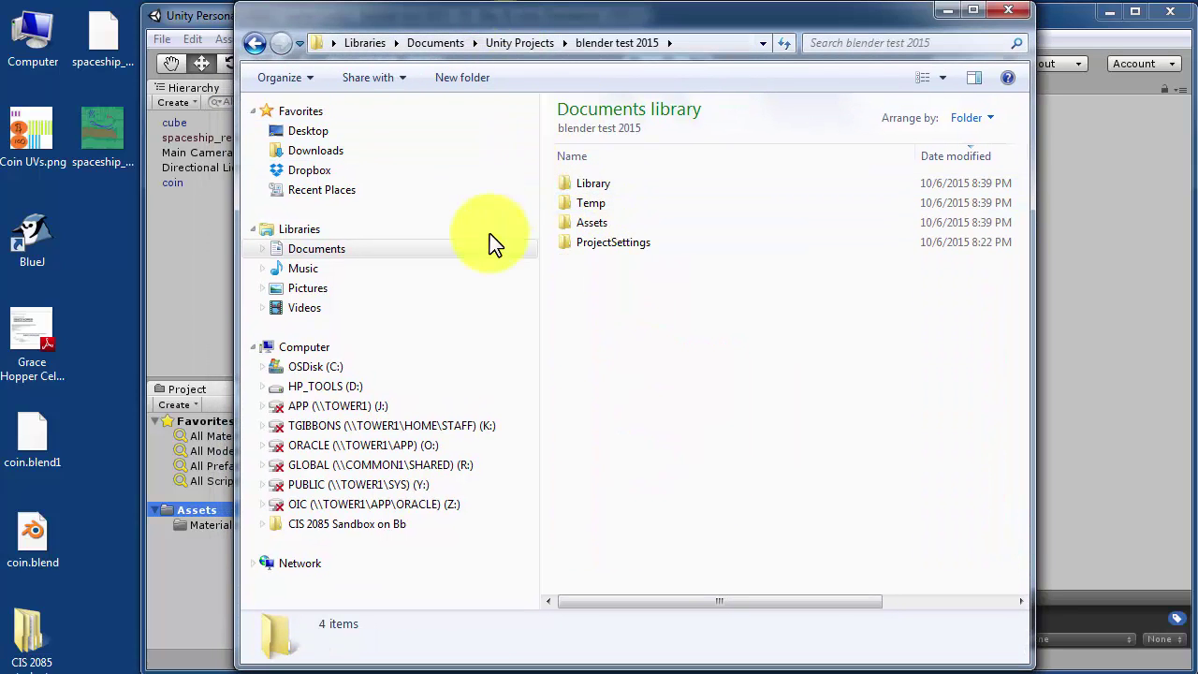
Drag spaceship_record.blend1 and spaceship_record._UVs.png from the desktop into the Assets folder.
double_click(589, 223)
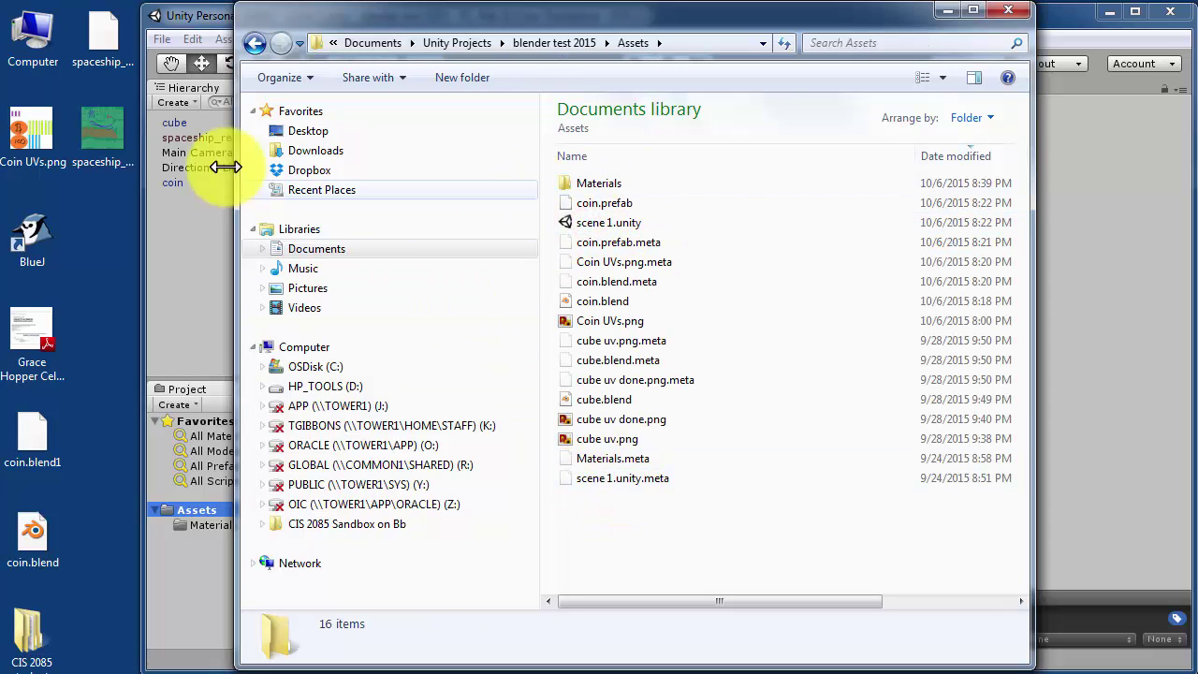
left_click_drag(103, 36, 612, 511)
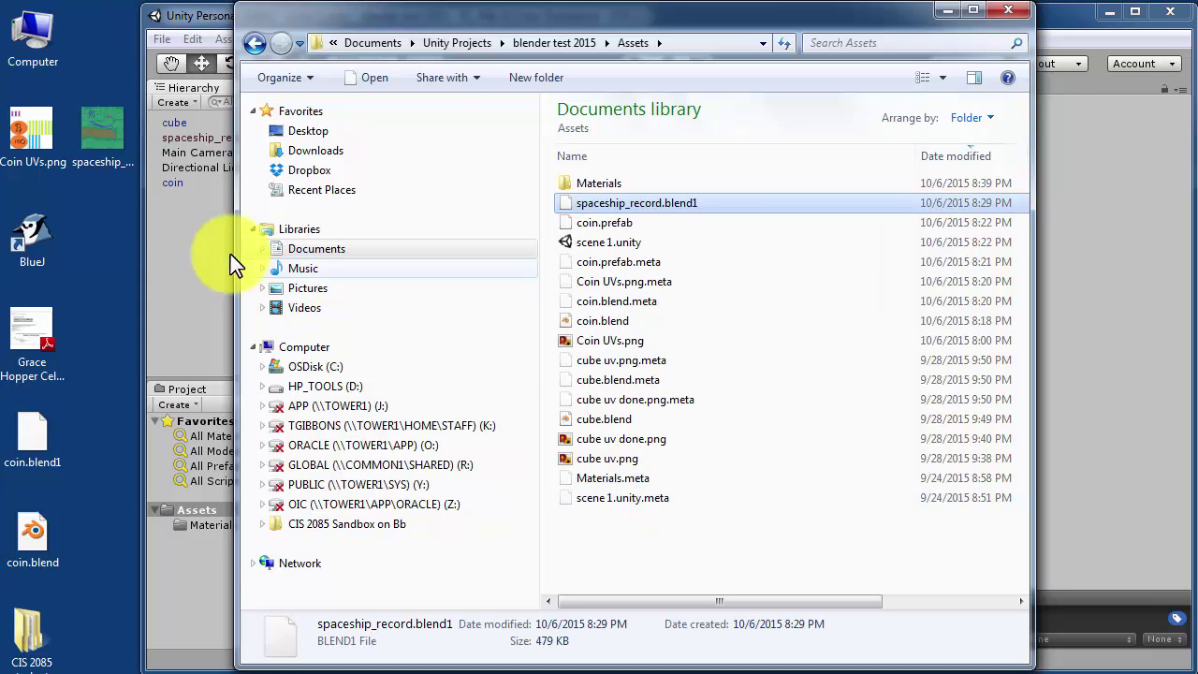
left_click_drag(93, 126, 660, 546)
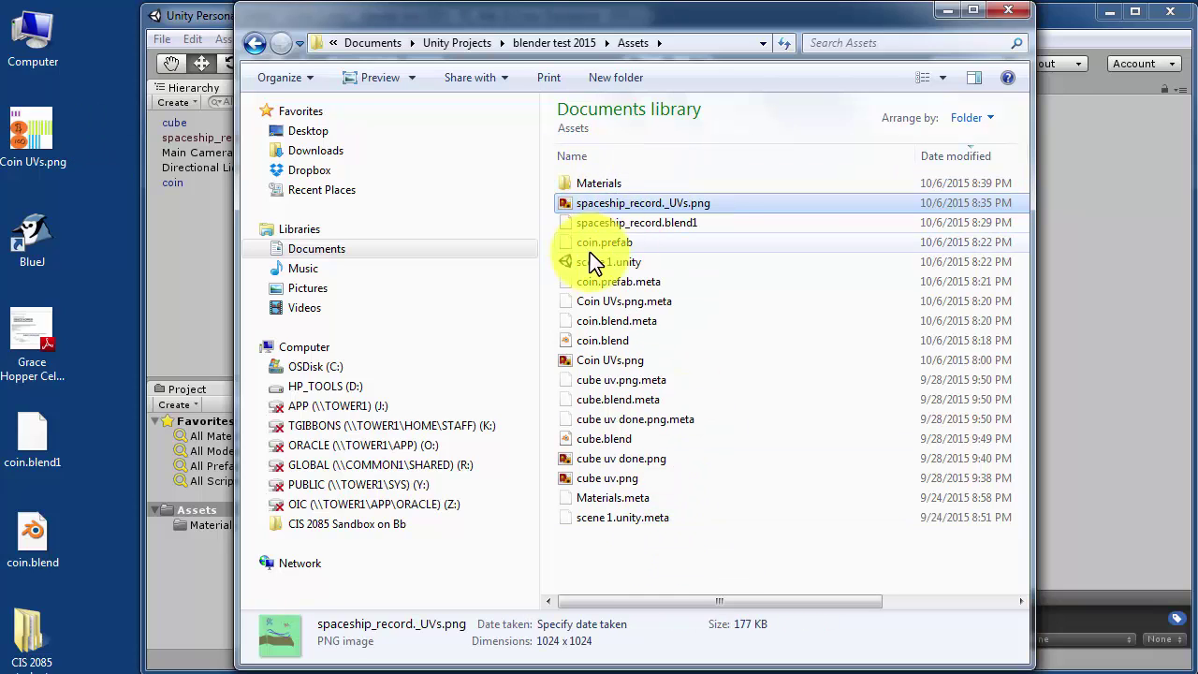
In Unity, try placing the imported spaceship_record.blend1 asset into the Scene view.
left_click(1061, 19)
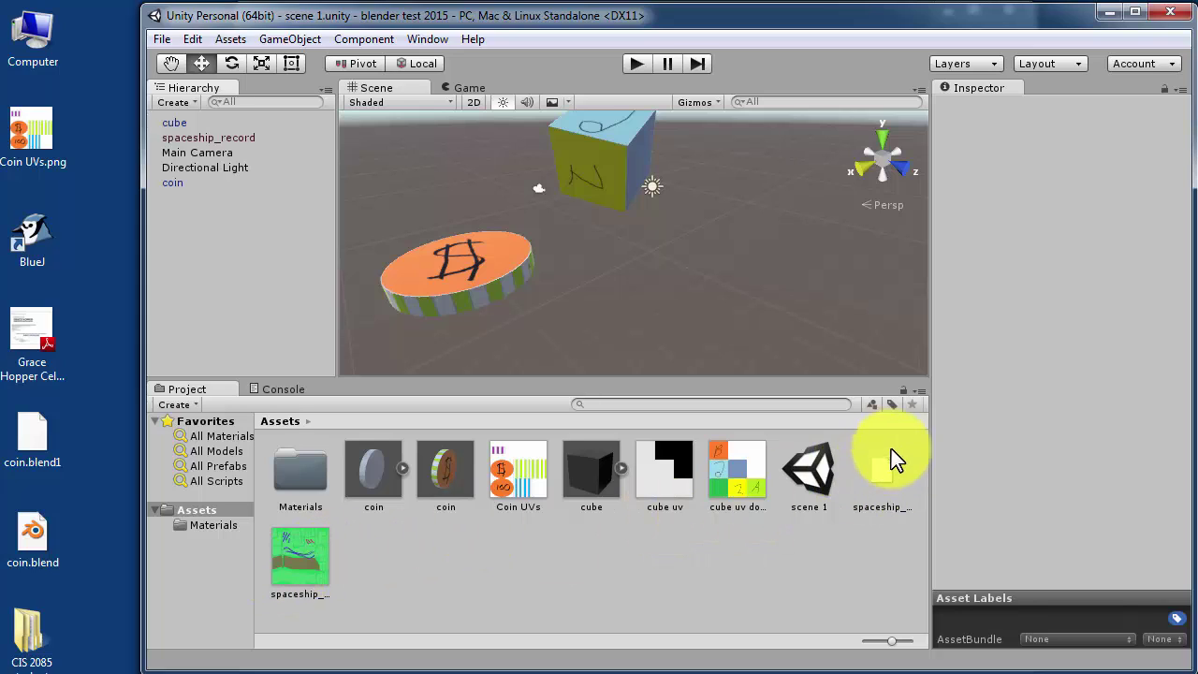
left_click(873, 475)
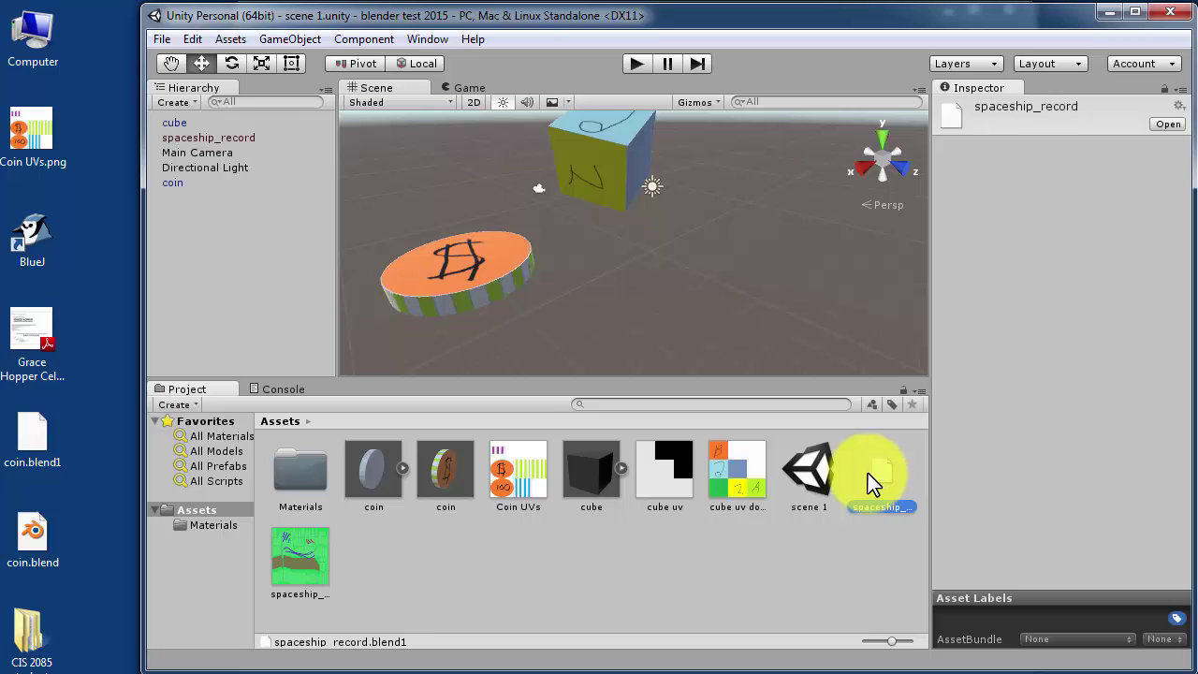
left_click_drag(870, 482, 613, 268)
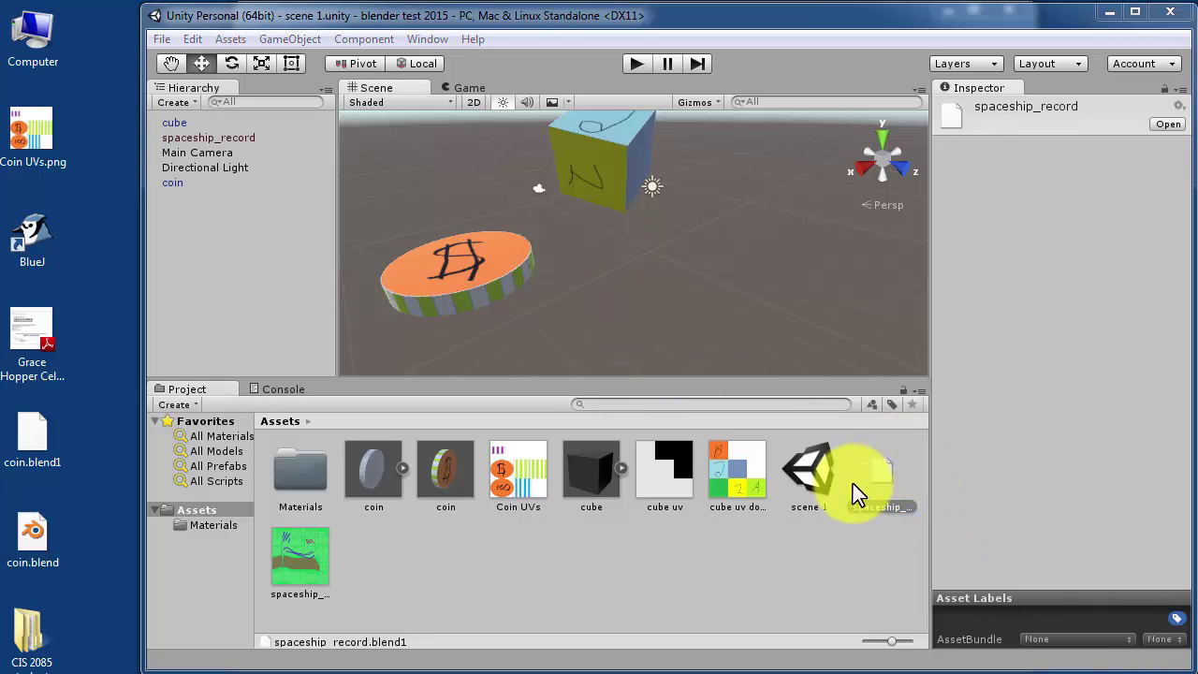
left_click(876, 472)
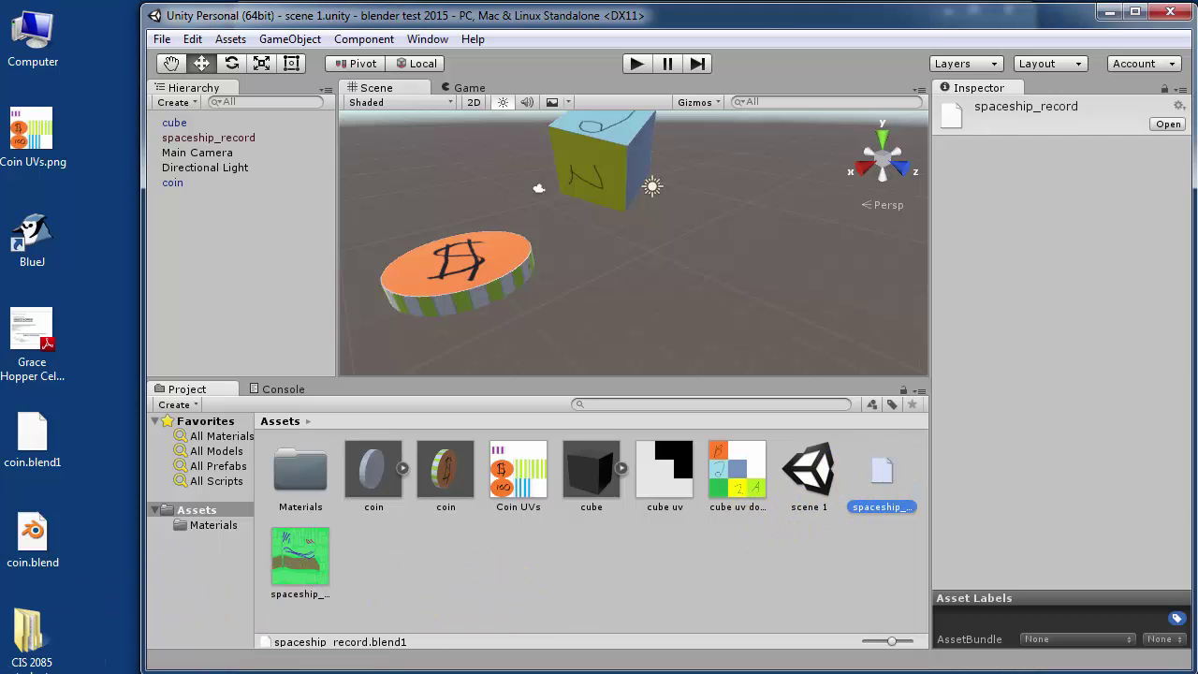
left_click_drag(299, 557, 101, 141)
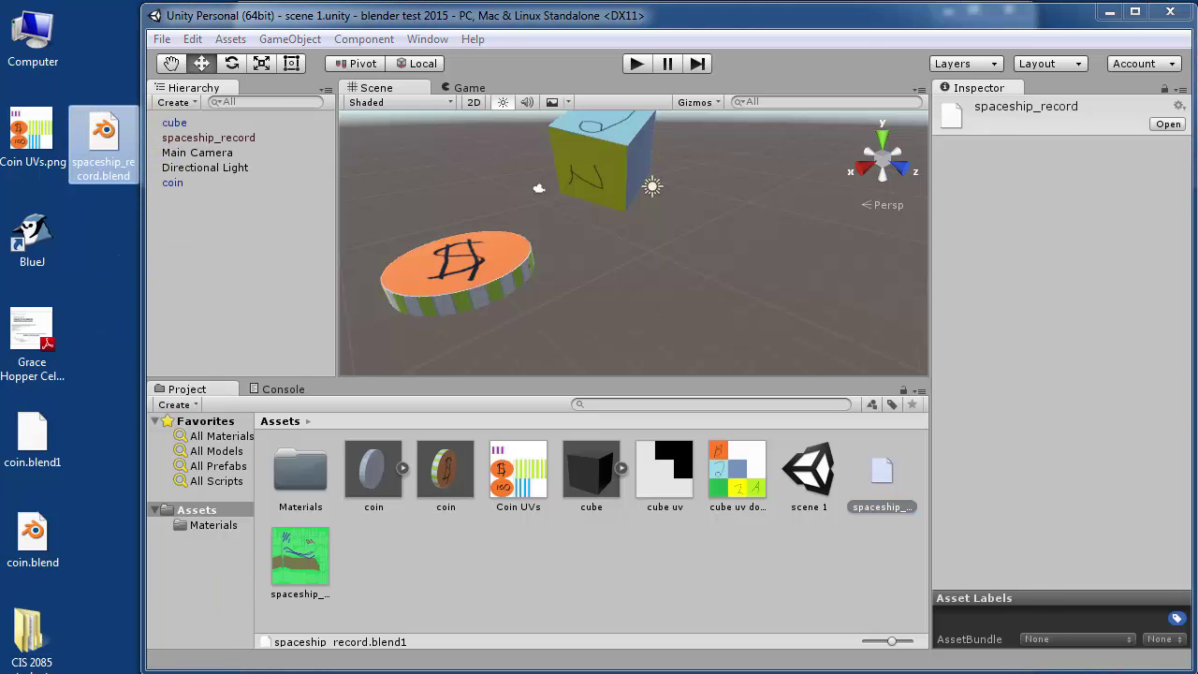
Drag spaceship_record.blend from the desktop into the Assets folder, then return to Unity.
left_click(161, 660)
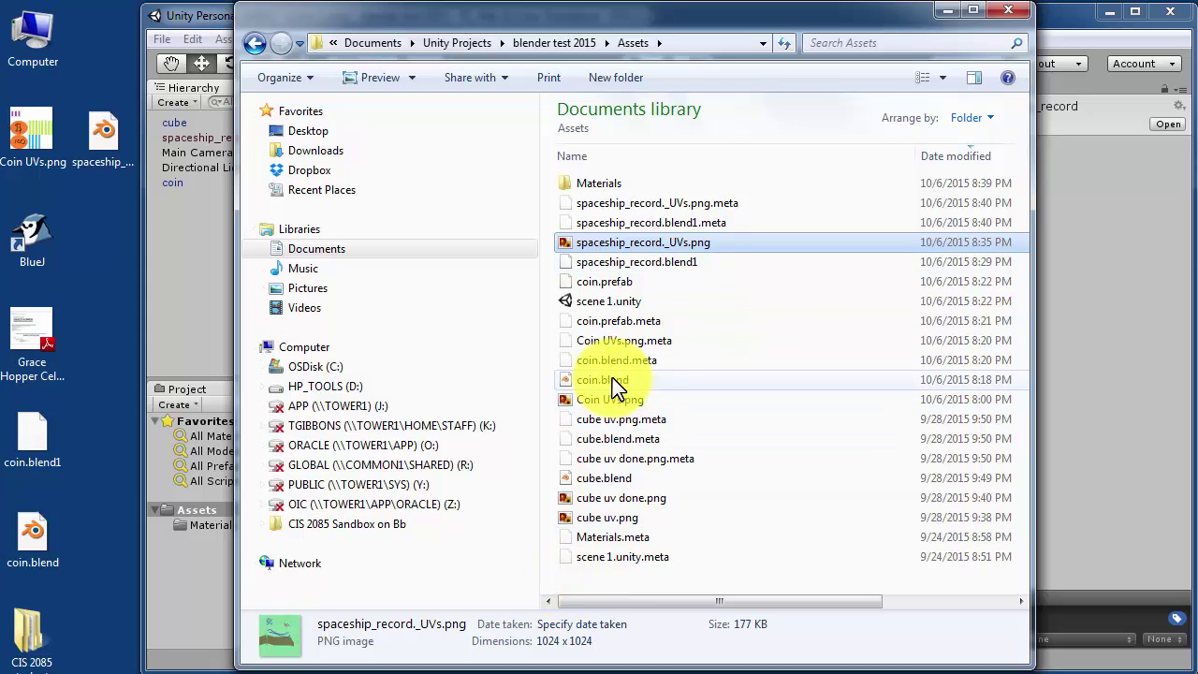
left_click(685, 224)
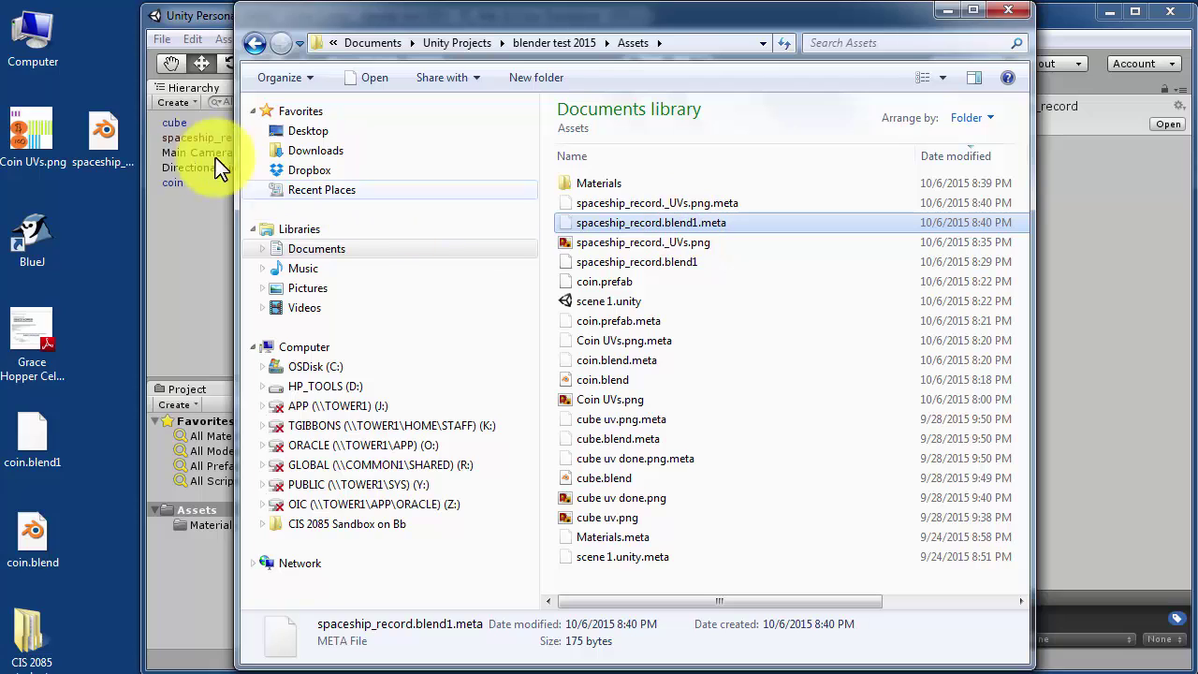
left_click(97, 130)
left_click_drag(101, 135, 757, 422)
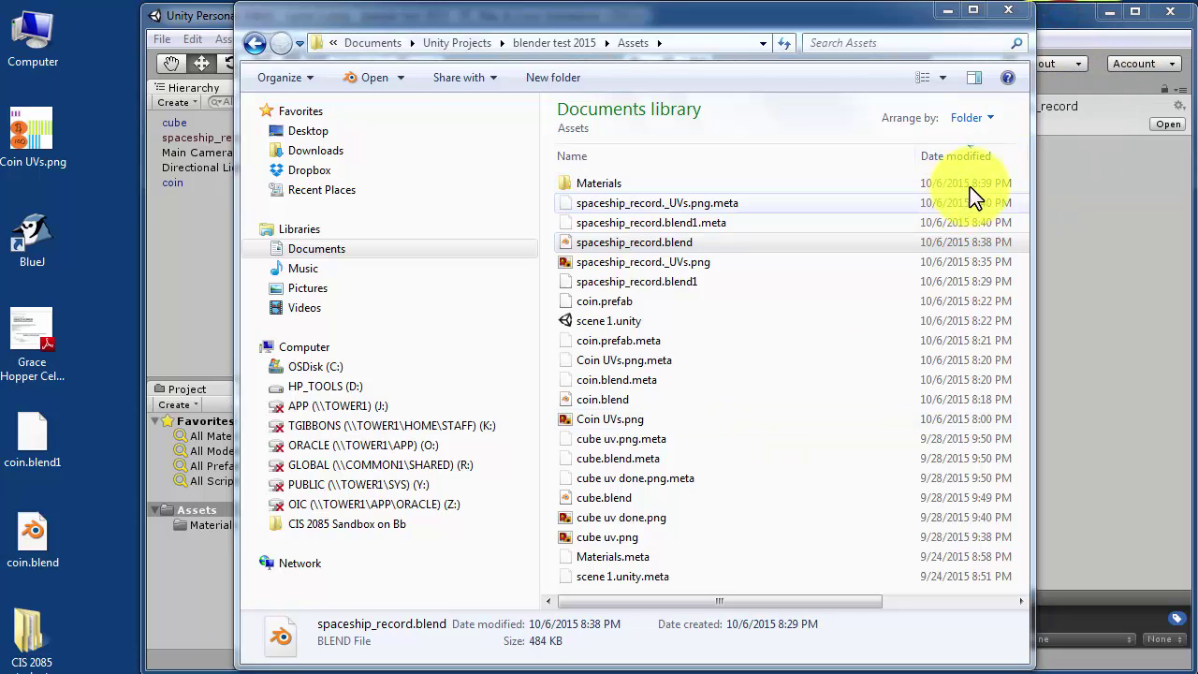
left_click(1072, 28)
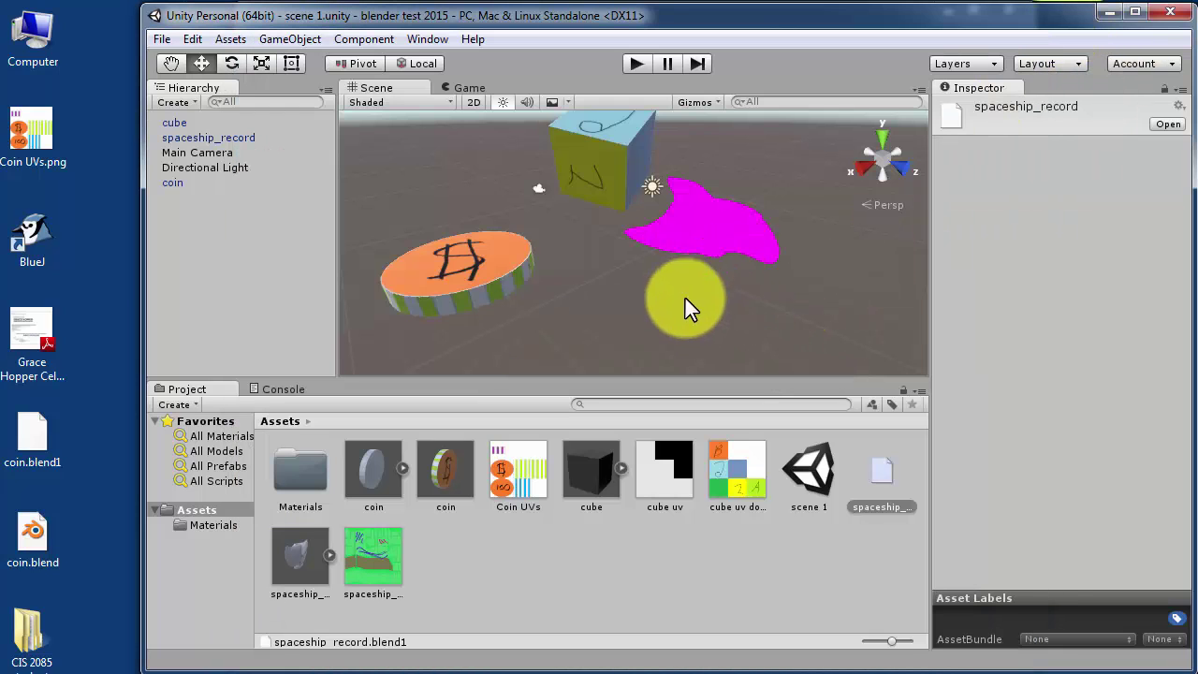
Delete the magenta spaceship and drag the imported spaceship_record model into the scene.
left_click(738, 209)
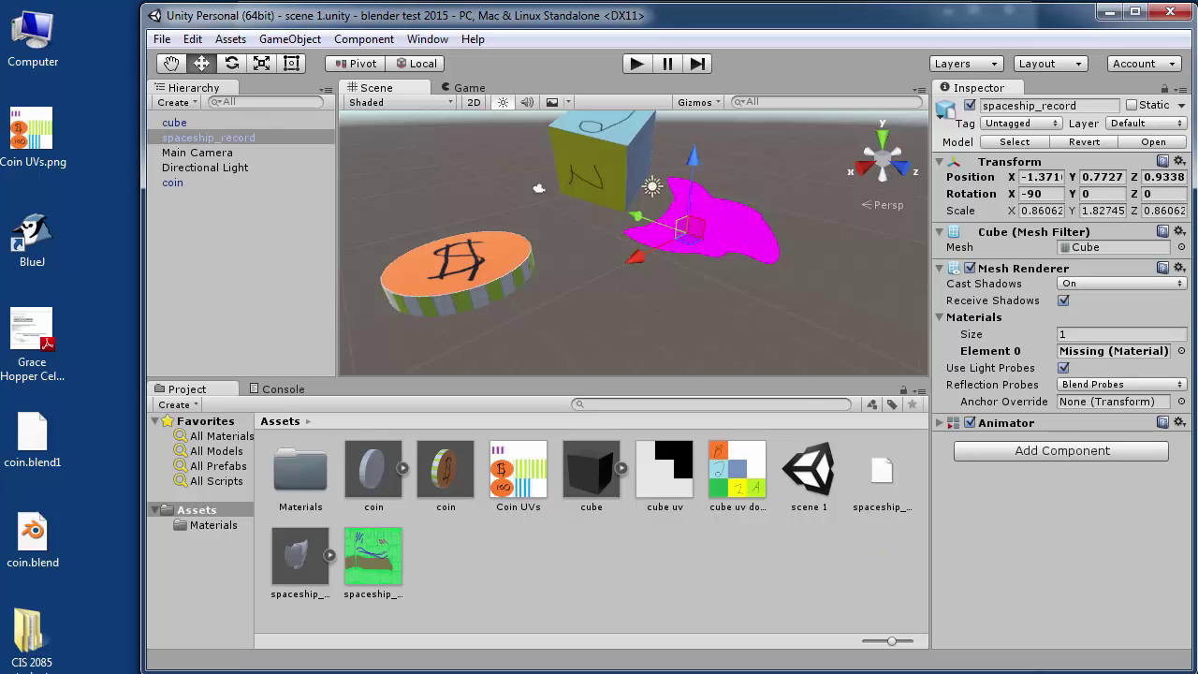
key("Delete")
left_click(673, 368)
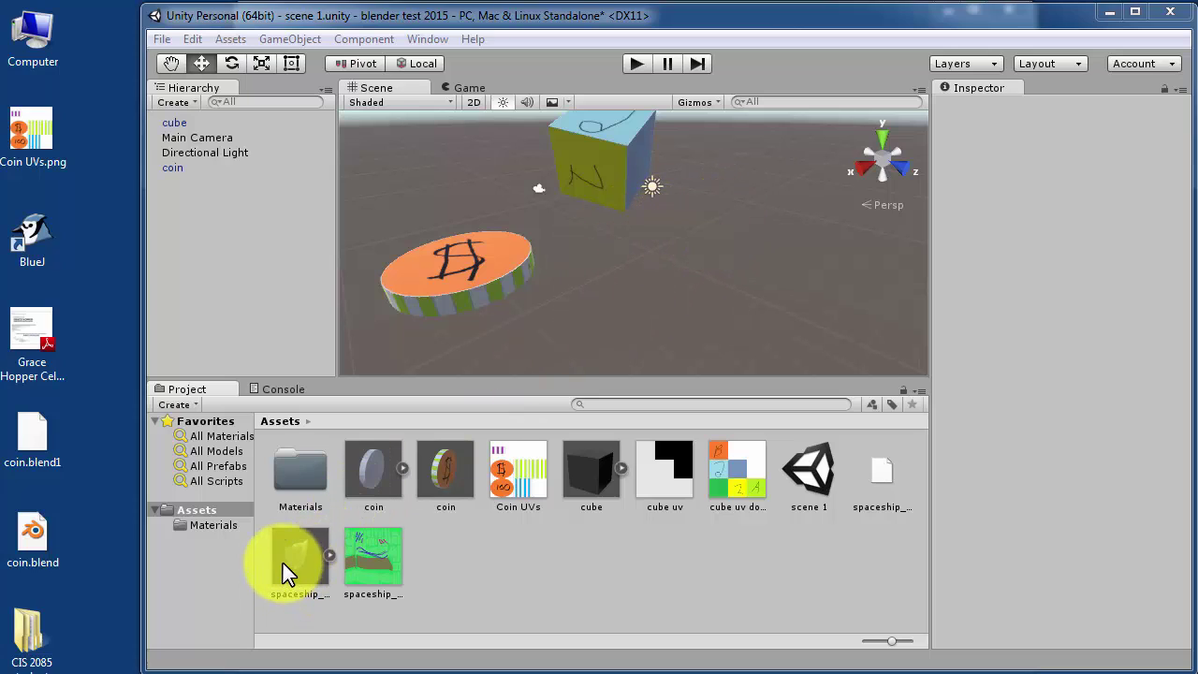
left_click_drag(291, 556, 739, 238)
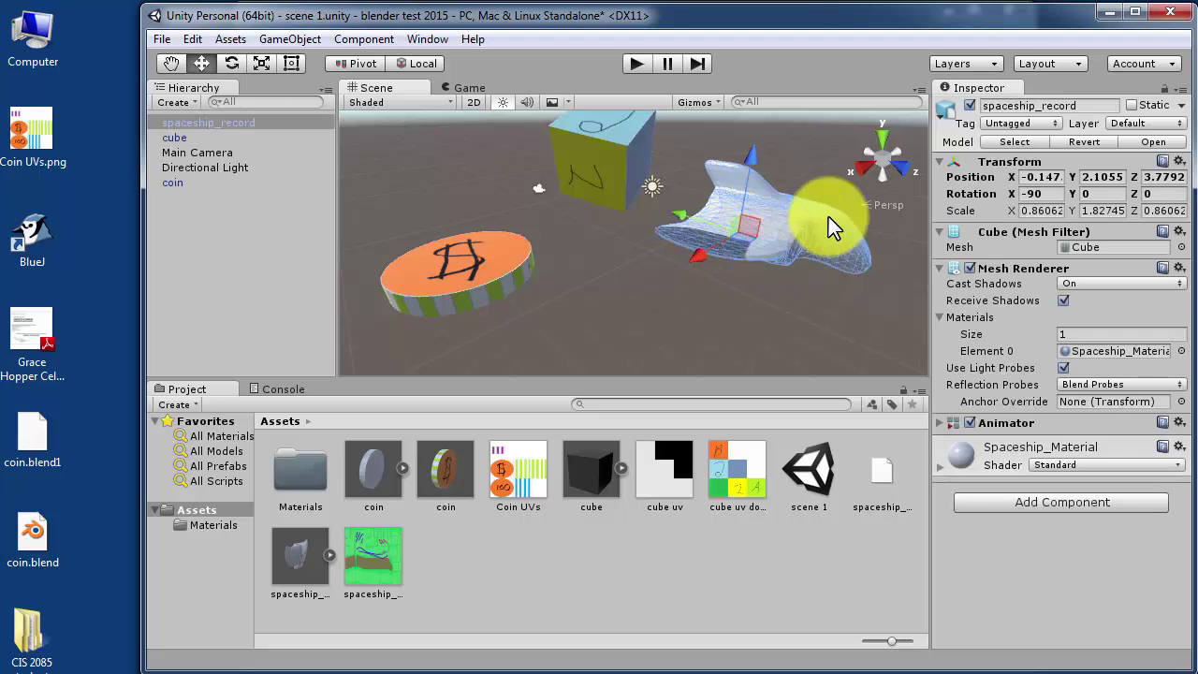
Drag the spaceship_record._UVs texture onto the spaceship to show its painted green markings.
scroll(755, 256, "up", 4)
middle_click_drag(818, 275, 637, 300)
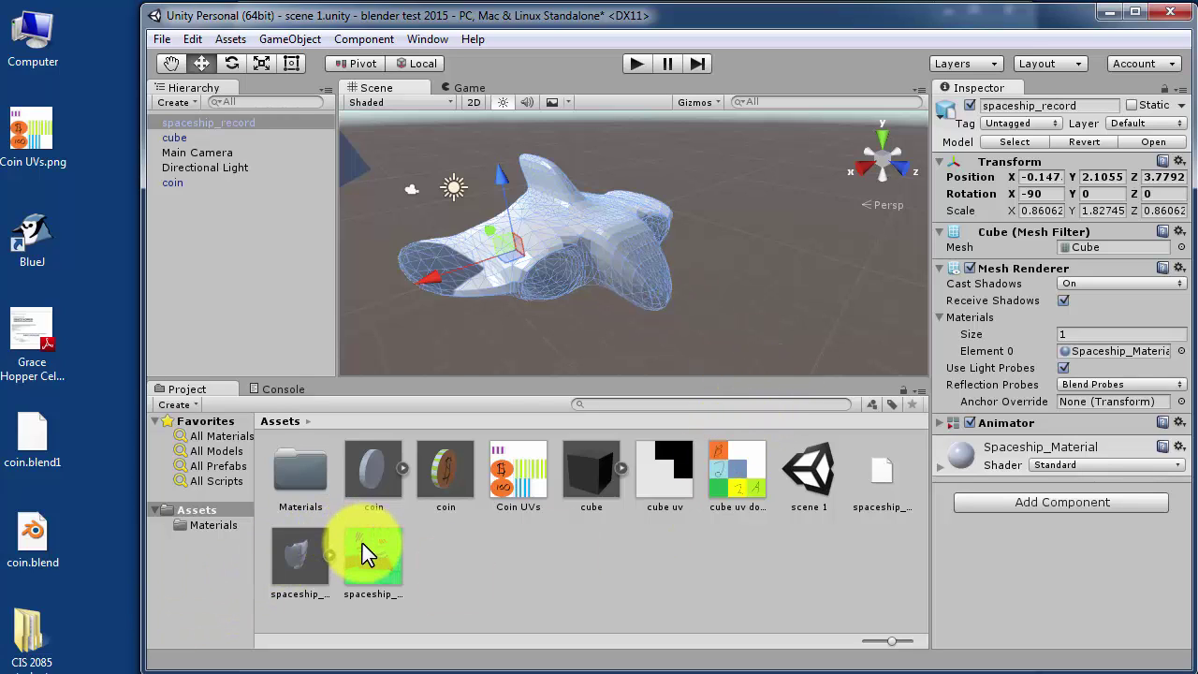
left_click_drag(363, 543, 575, 240)
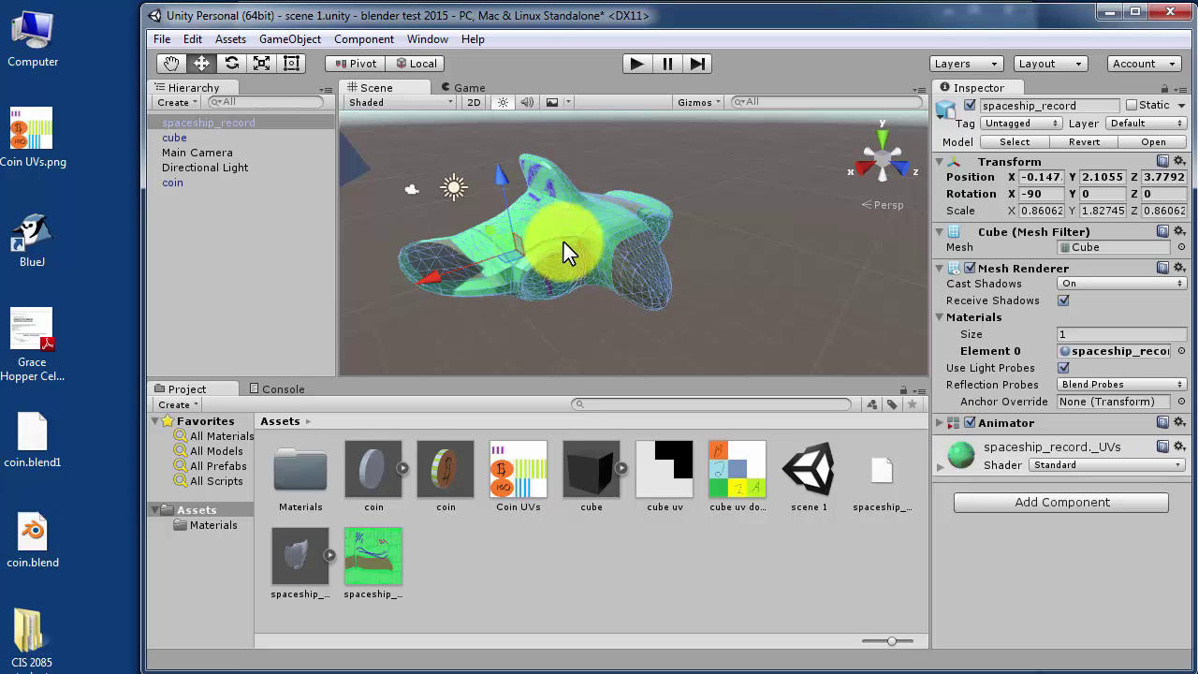
left_click(716, 311)
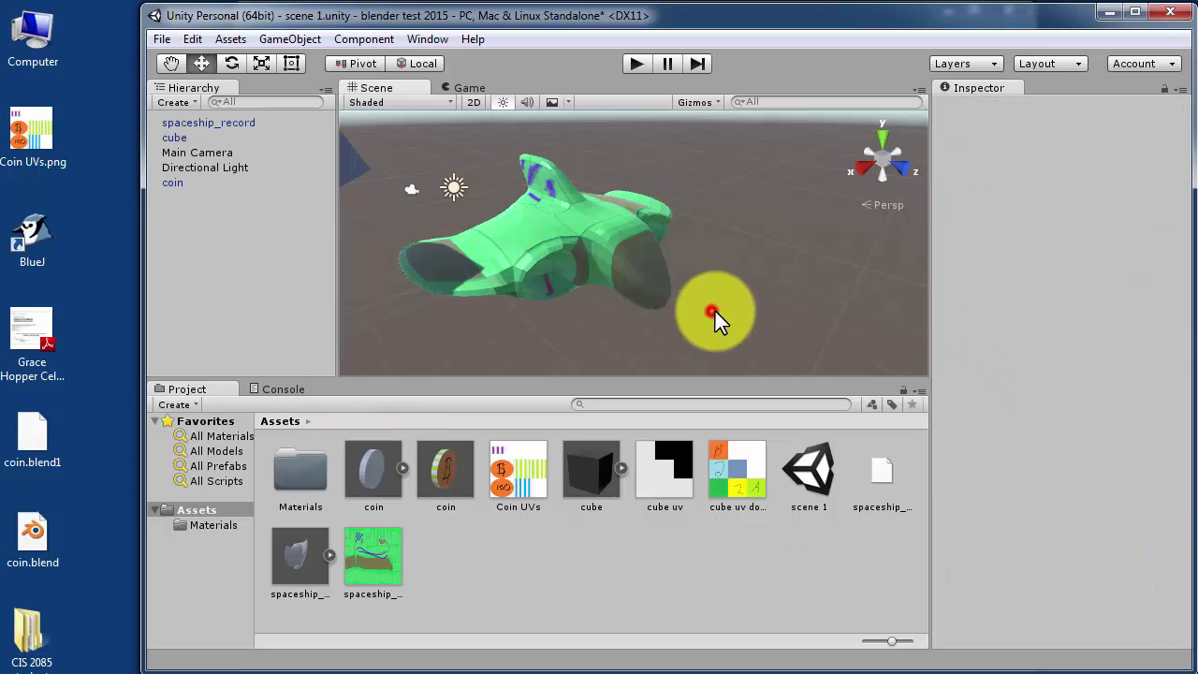